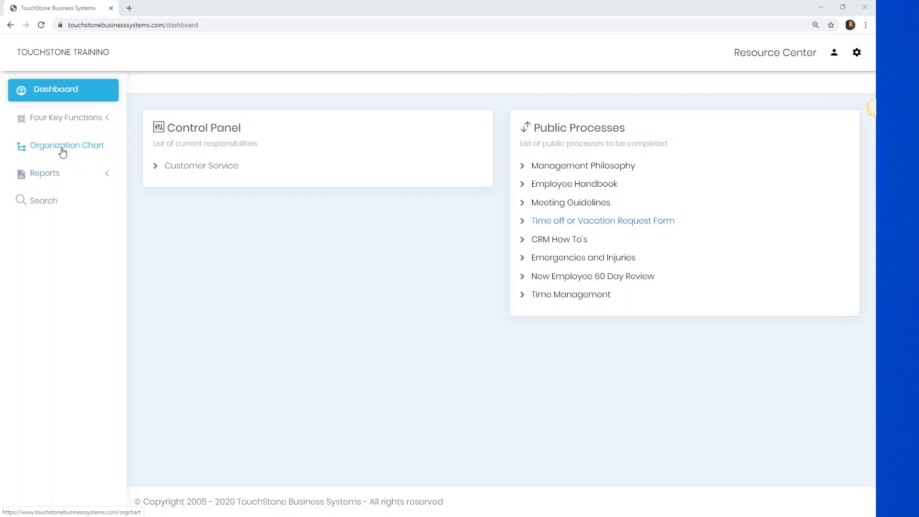
# Step: Open the Customer Complaints process from the Customer Service job description in the organization chart
pyautogui.click(61, 150)
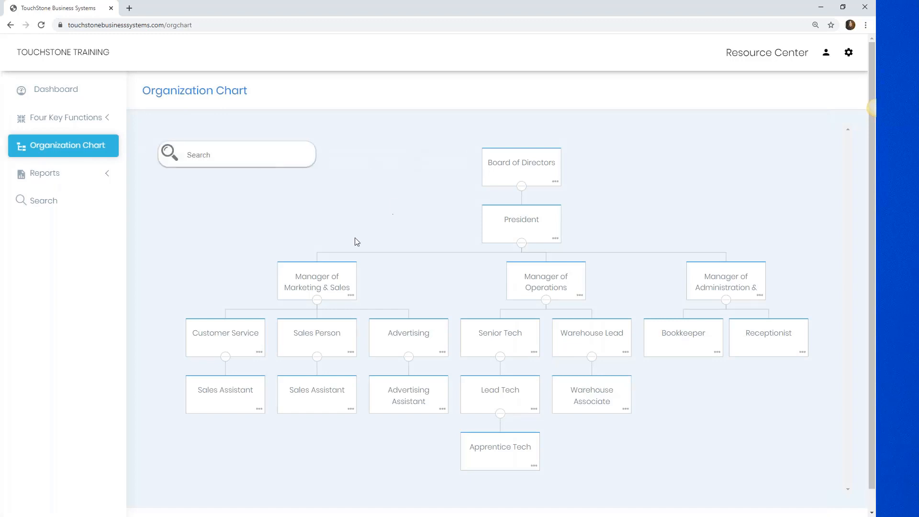
pyautogui.click(235, 338)
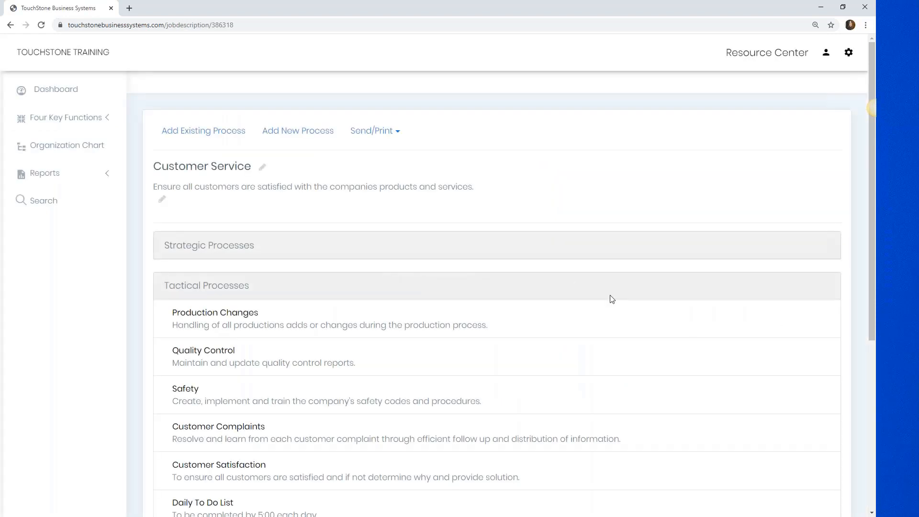
pyautogui.scroll(-1, 611, 299)
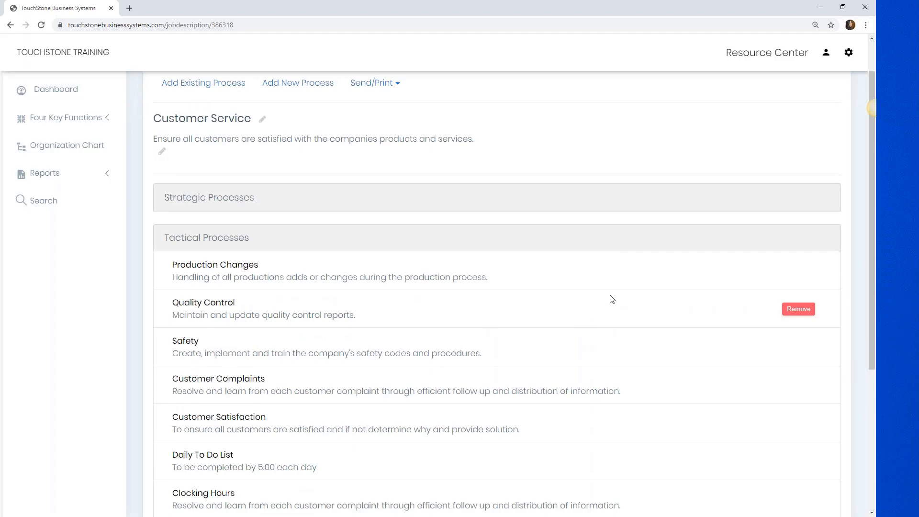
pyautogui.scroll(1, 611, 300)
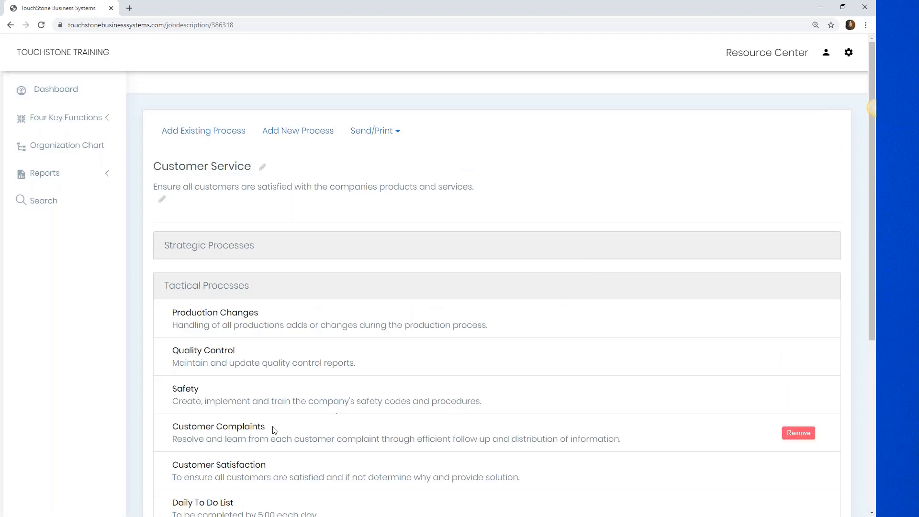
pyautogui.click(240, 429)
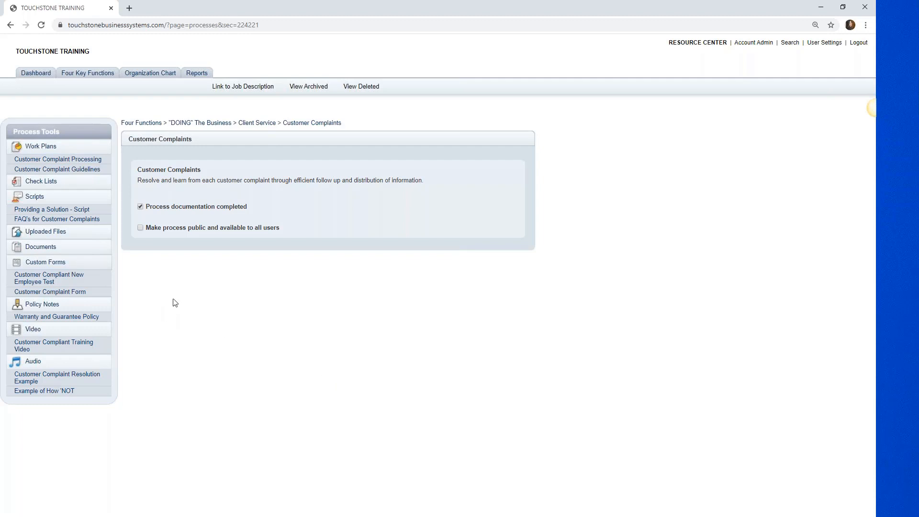
# Step: Open the Customer Complaints process from Client Service under the "DOING" The Business function, returning to the function list once and reopening it
pyautogui.click(89, 76)
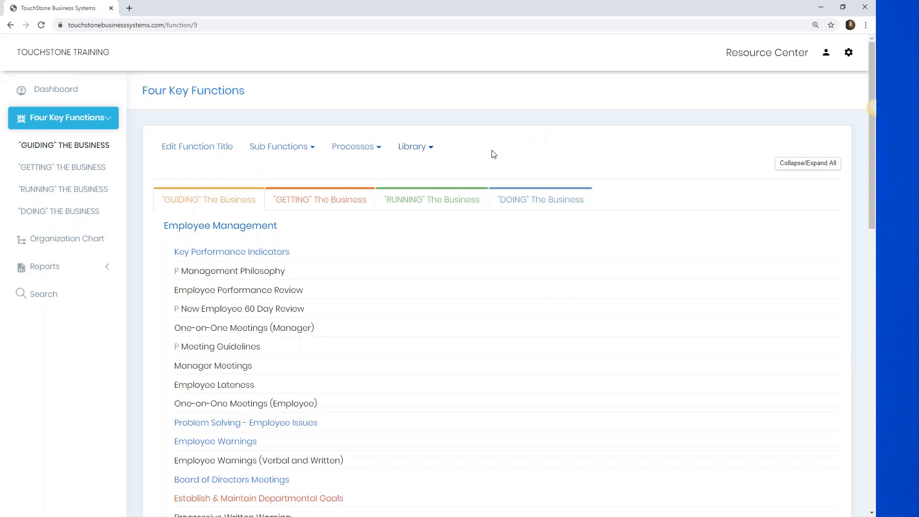
pyautogui.click(554, 206)
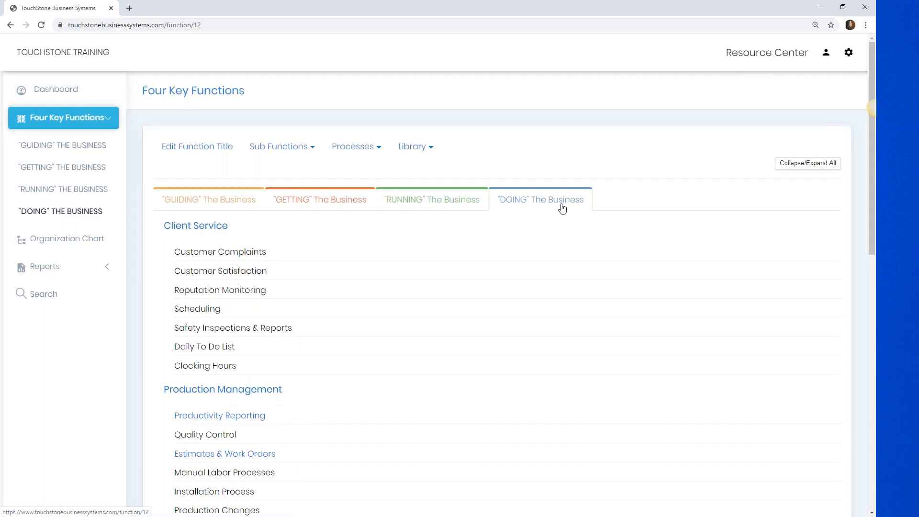
pyautogui.click(239, 257)
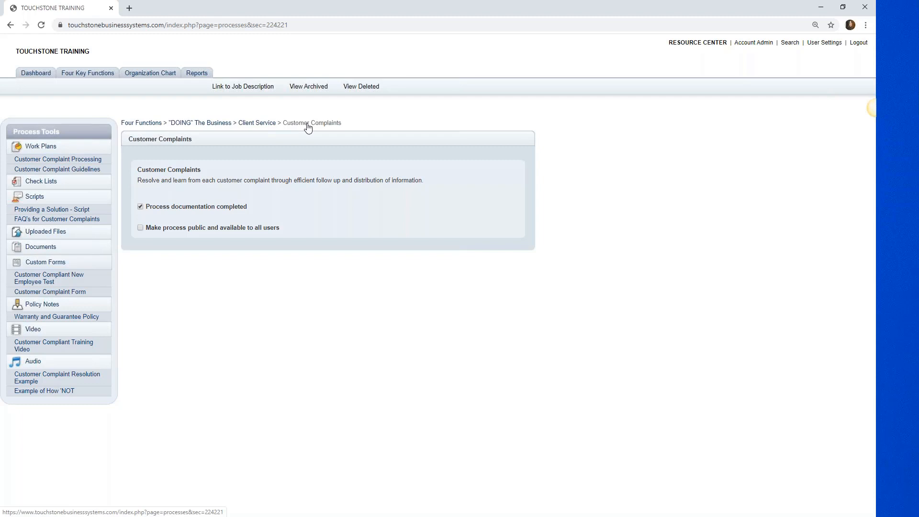
pyautogui.click(259, 124)
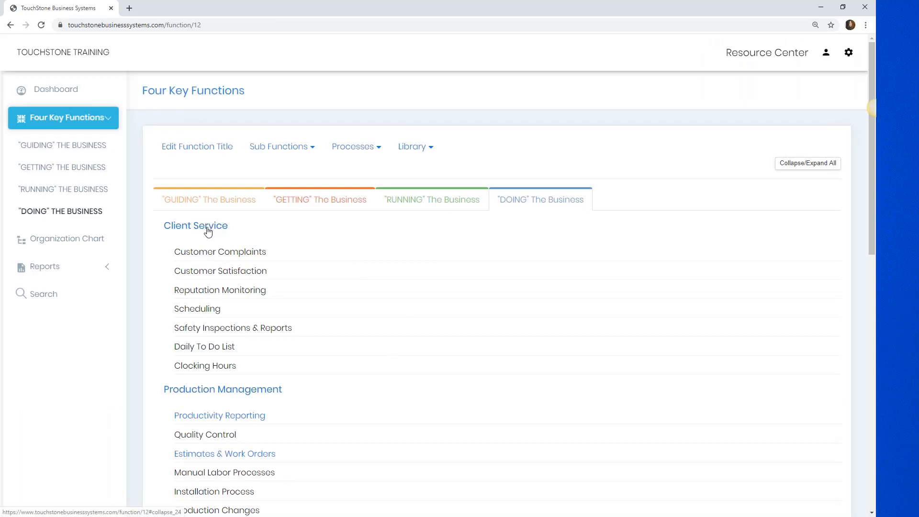
pyautogui.click(245, 255)
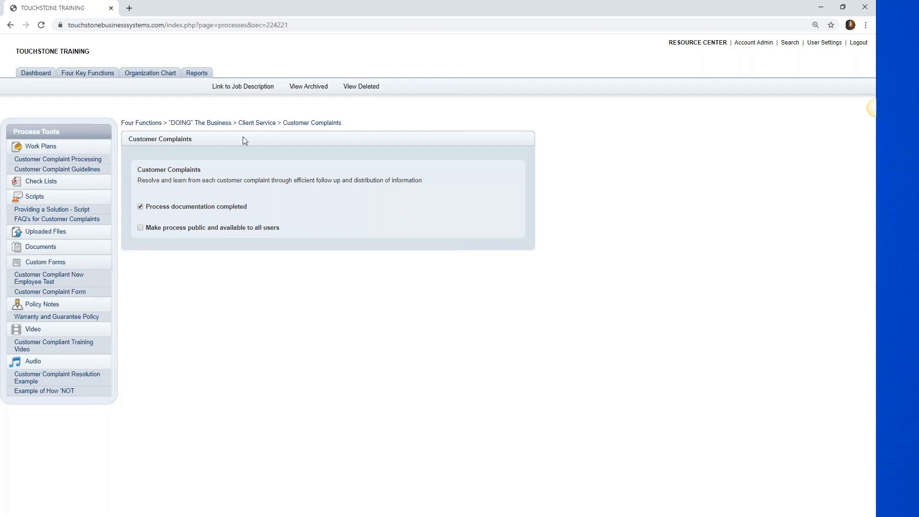
# Step: Link the Customer Complaints process to the Sales Person job description as Tactical and unlink it again
pyautogui.click(238, 88)
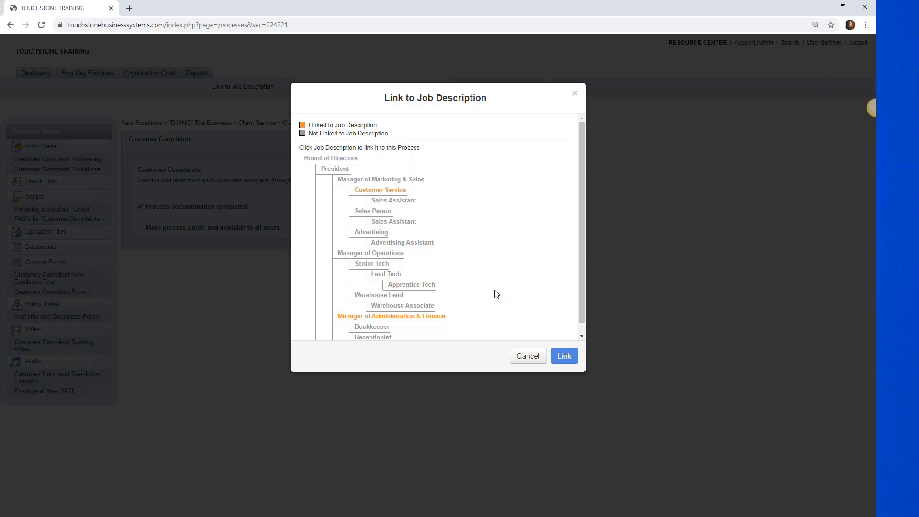
pyautogui.click(362, 213)
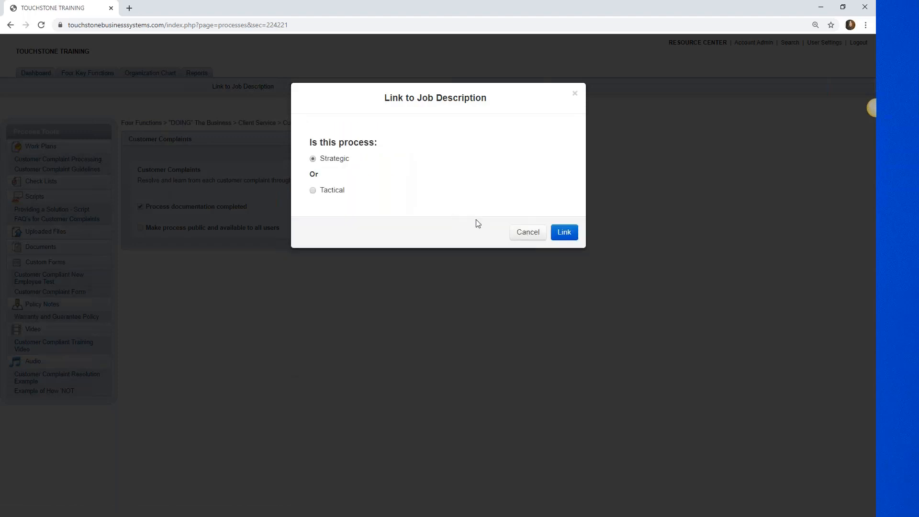
pyautogui.click(313, 190)
pyautogui.click(564, 232)
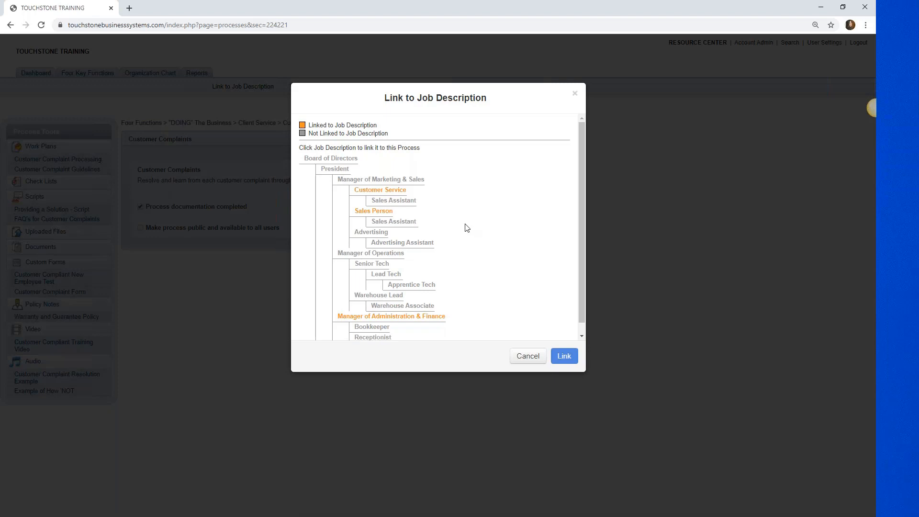
pyautogui.click(372, 213)
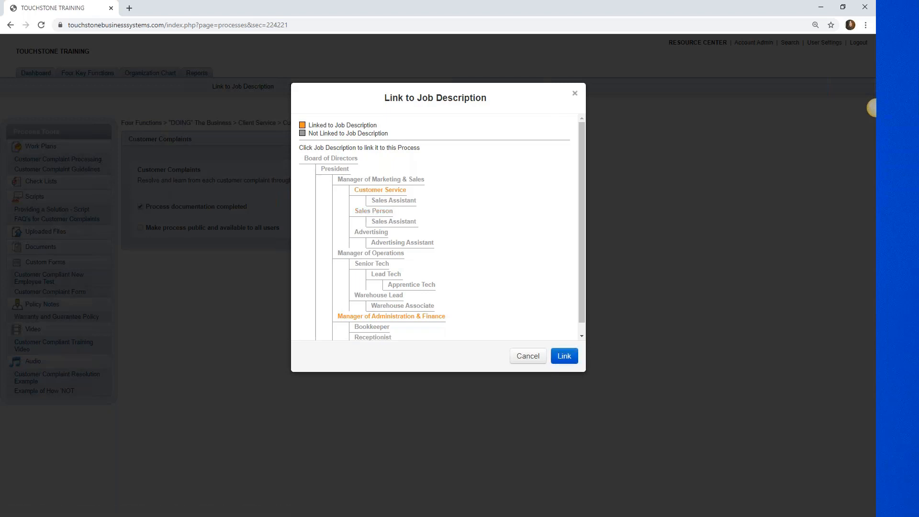
pyautogui.click(575, 93)
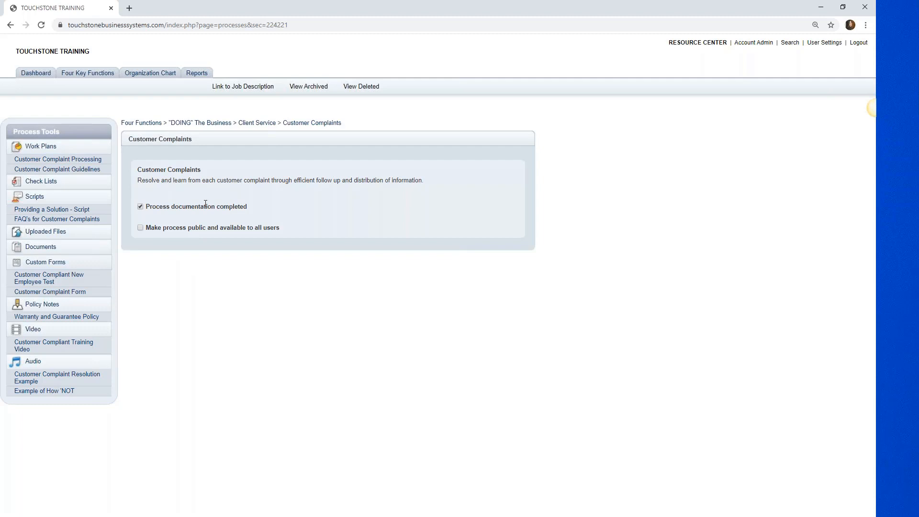
# Step: Open the Customer Complaints title and description for editing in turn and save each without altering the text
pyautogui.click(190, 170)
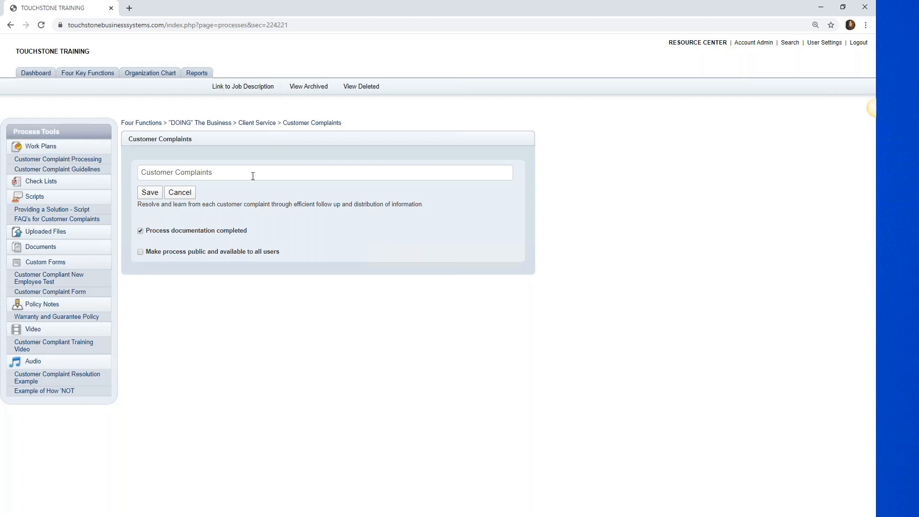
pyautogui.click(149, 193)
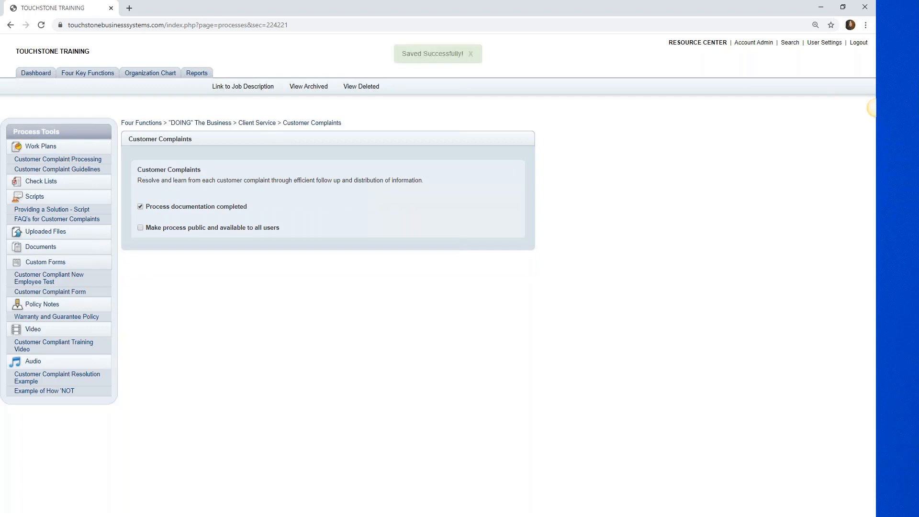
pyautogui.click(225, 181)
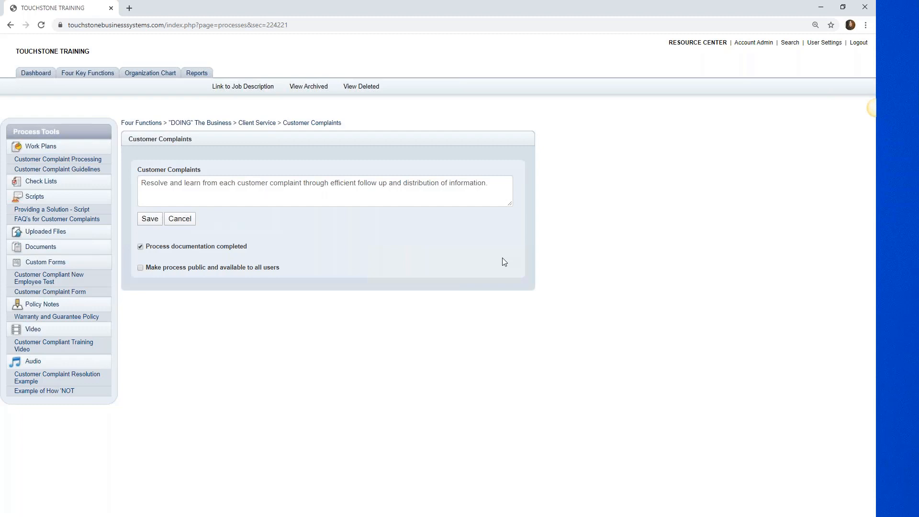
pyautogui.click(153, 222)
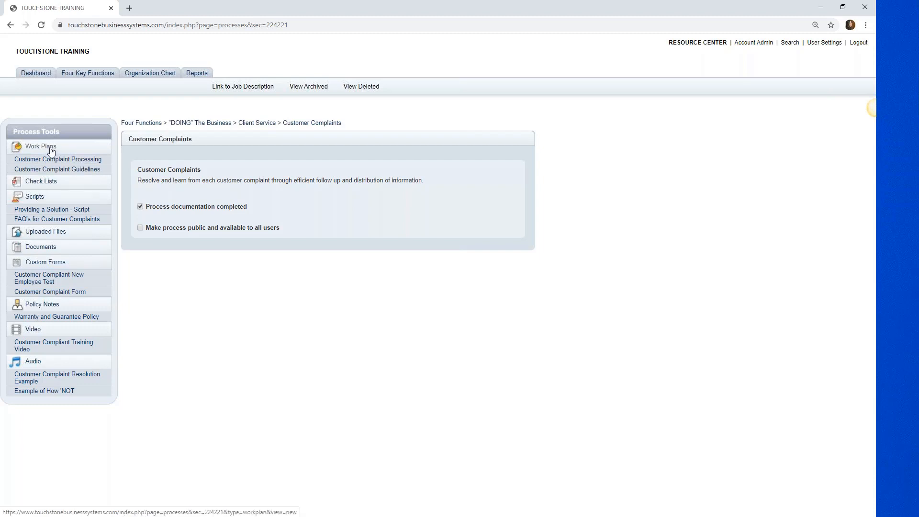
# Step: Review the Customer Complaint Processing plan, solution script, file upload form, new employee test, warranty policy, training video and resolution audio example
pyautogui.click(92, 162)
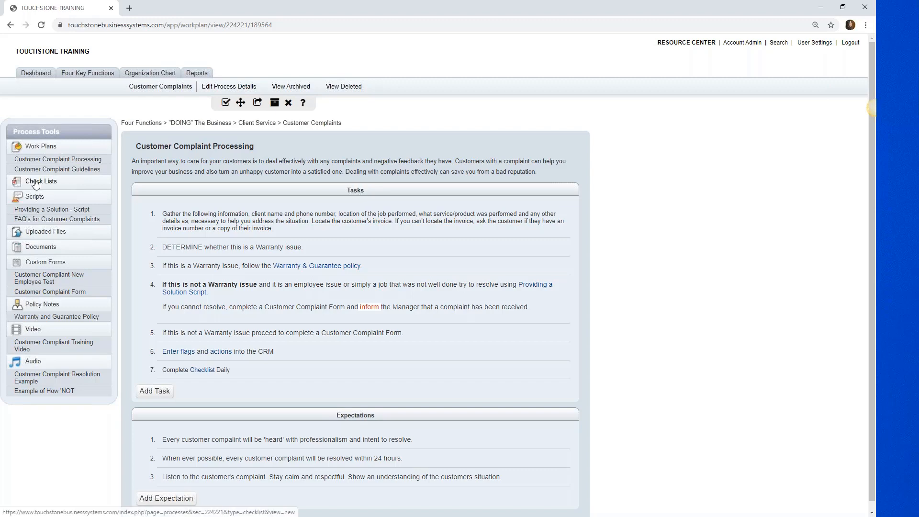
pyautogui.click(56, 211)
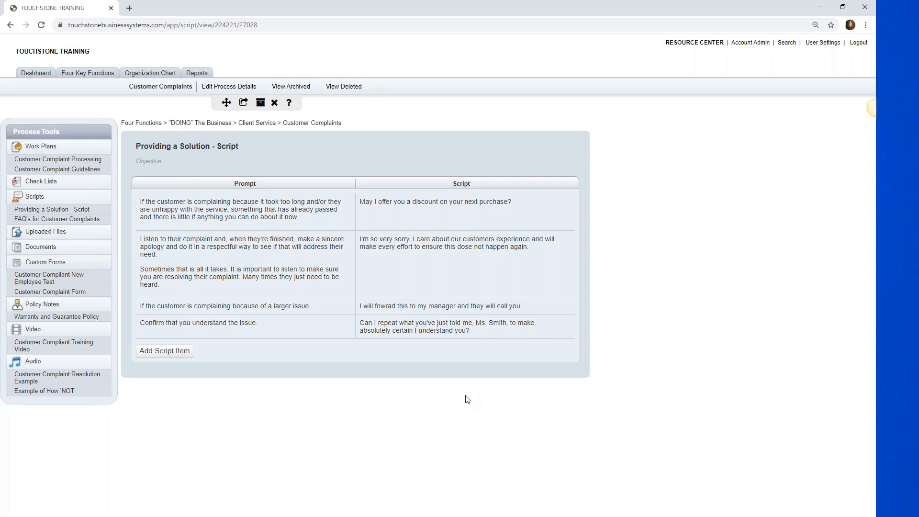
pyautogui.click(44, 234)
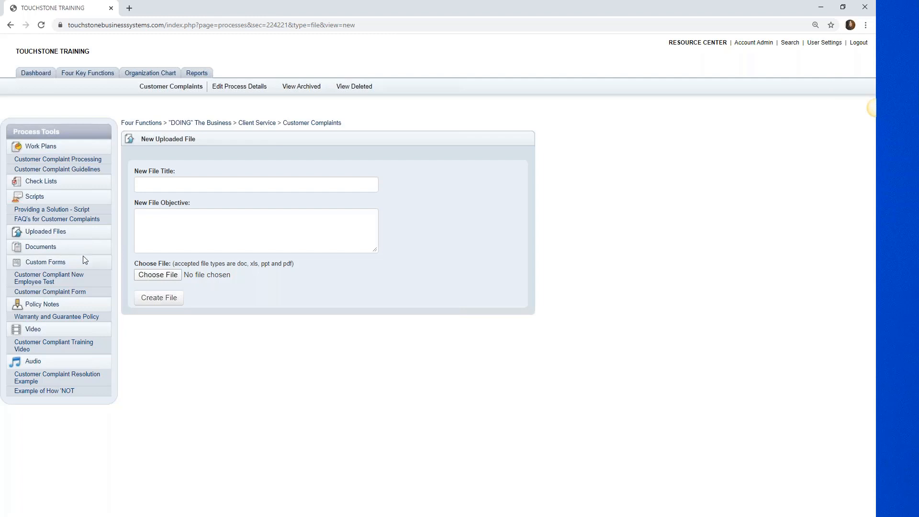
pyautogui.click(41, 281)
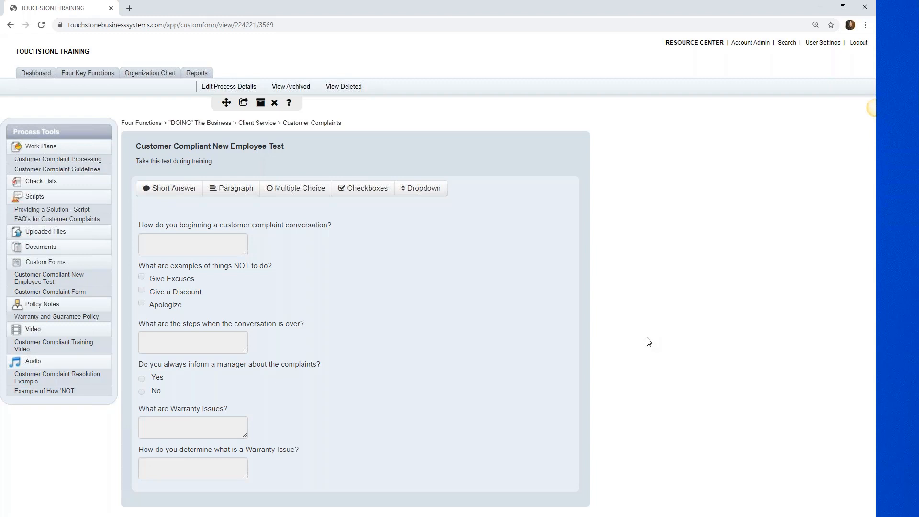
pyautogui.click(59, 317)
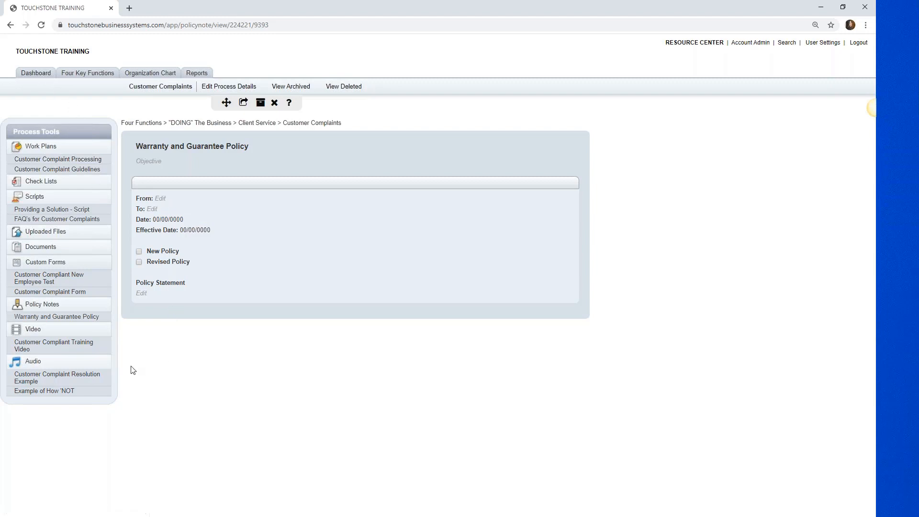
pyautogui.click(29, 346)
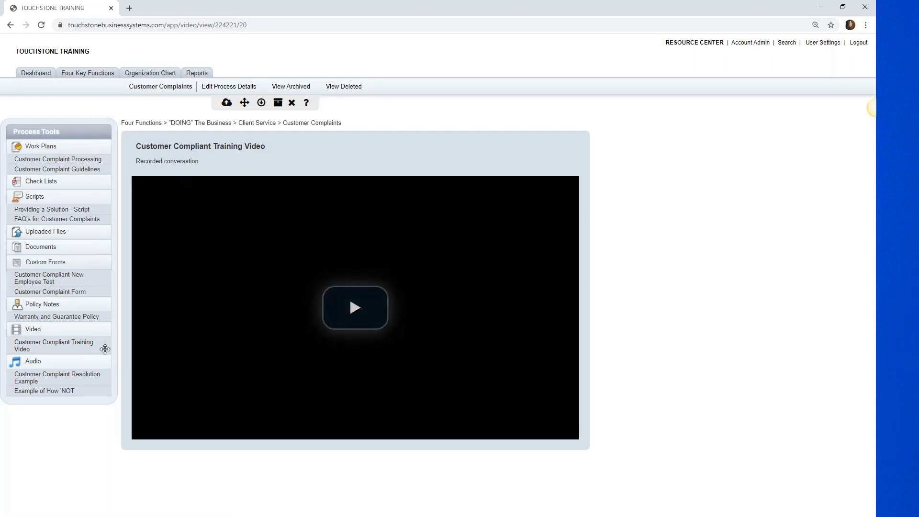
pyautogui.click(36, 377)
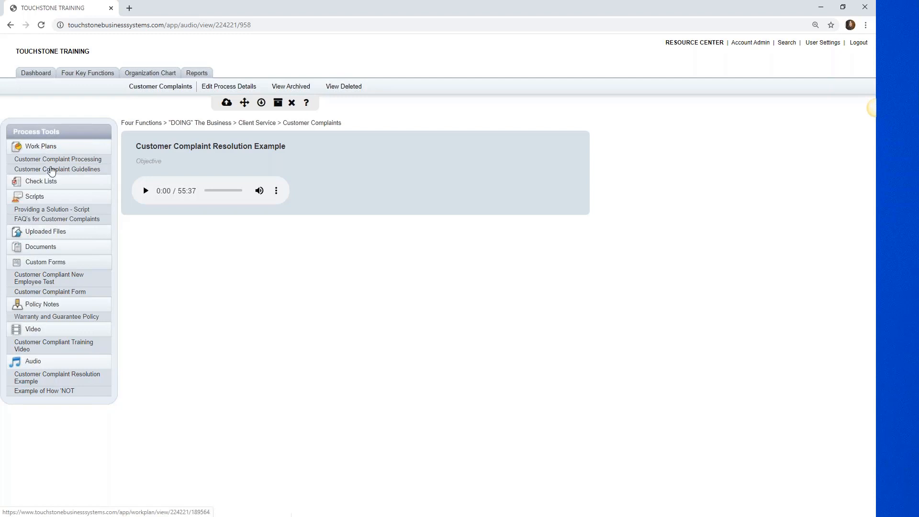
# Step: Examine the Customer Complaint Guidelines work plan, the blank check list form and the Providing a Solution script
pyautogui.click(52, 170)
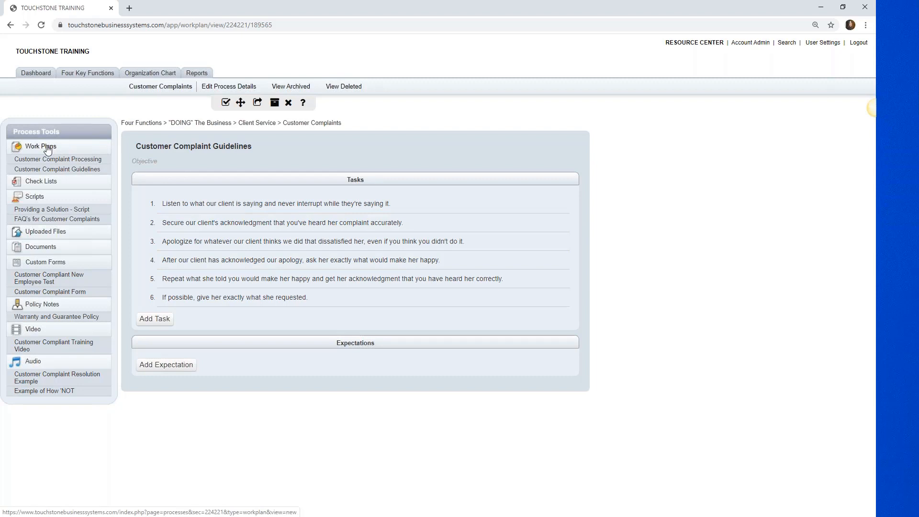
pyautogui.click(50, 185)
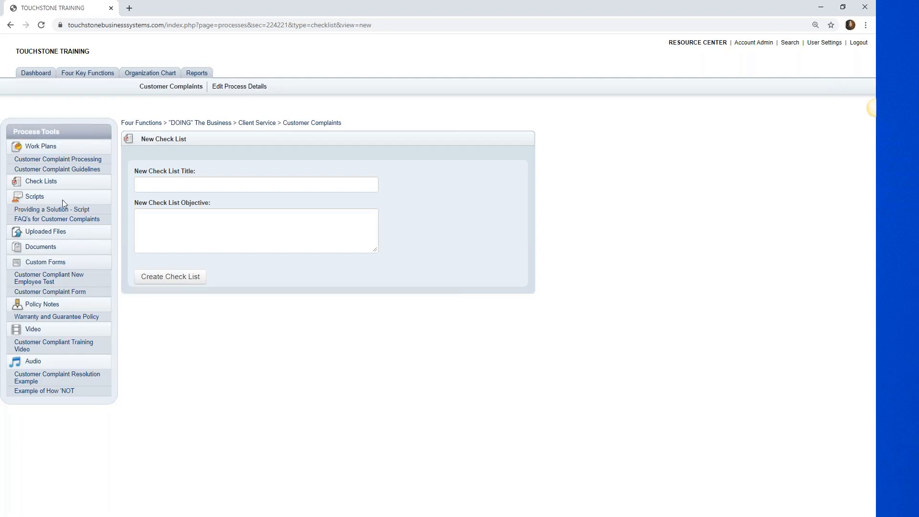
pyautogui.click(62, 212)
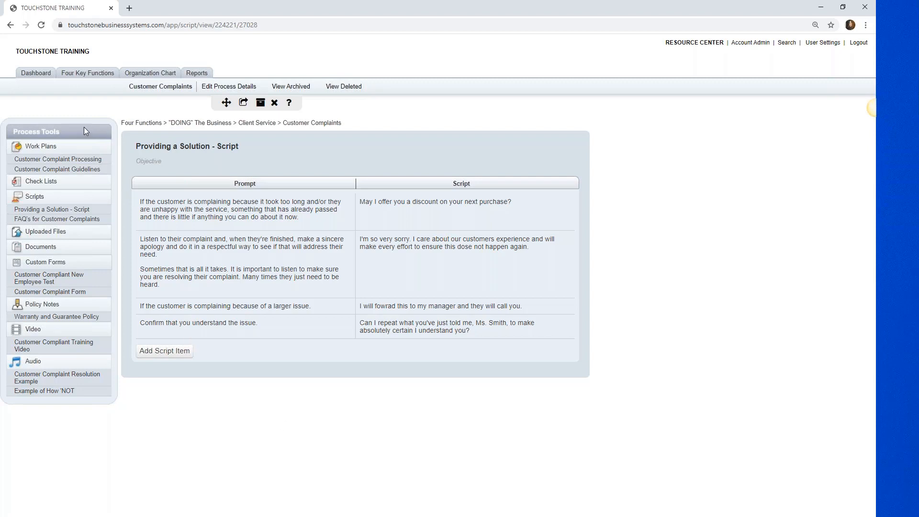
# Step: Try to create a new Customer Complaints work plan titled "Name of WP" with no objective
pyautogui.click(41, 147)
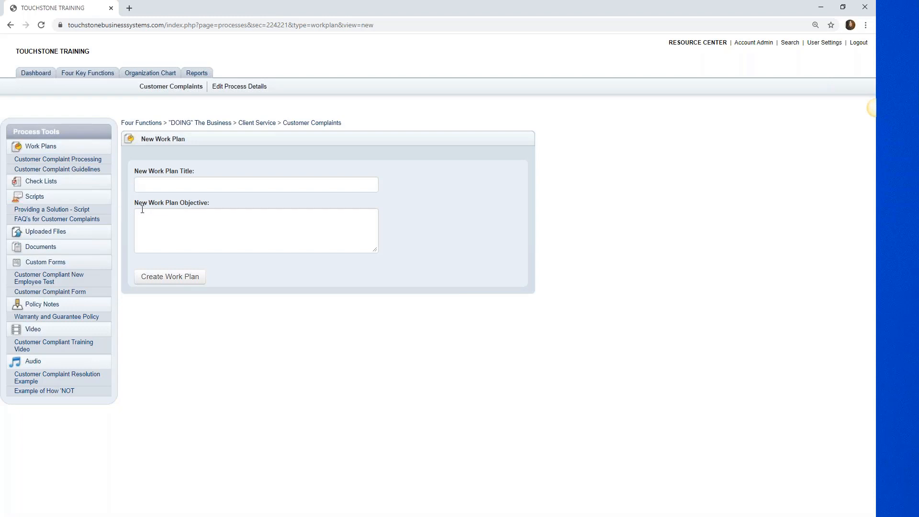
pyautogui.click(153, 183)
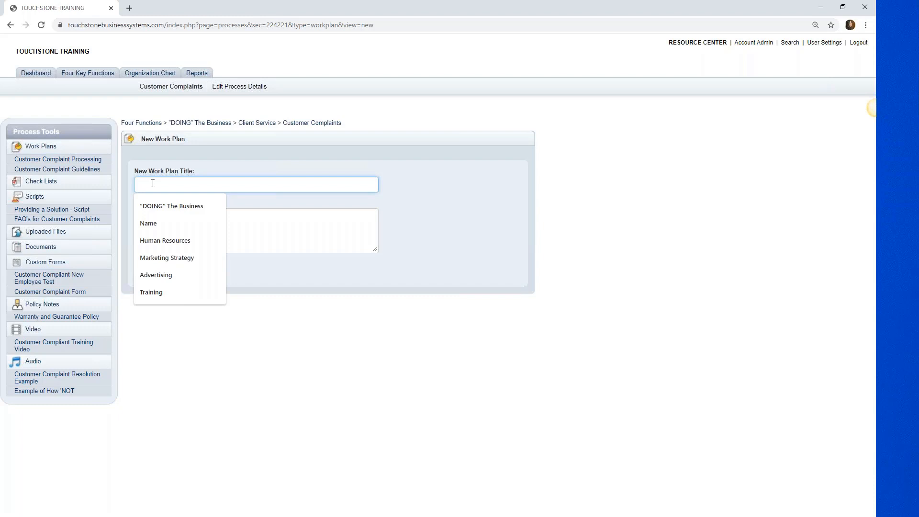
pyautogui.write('Name of ')
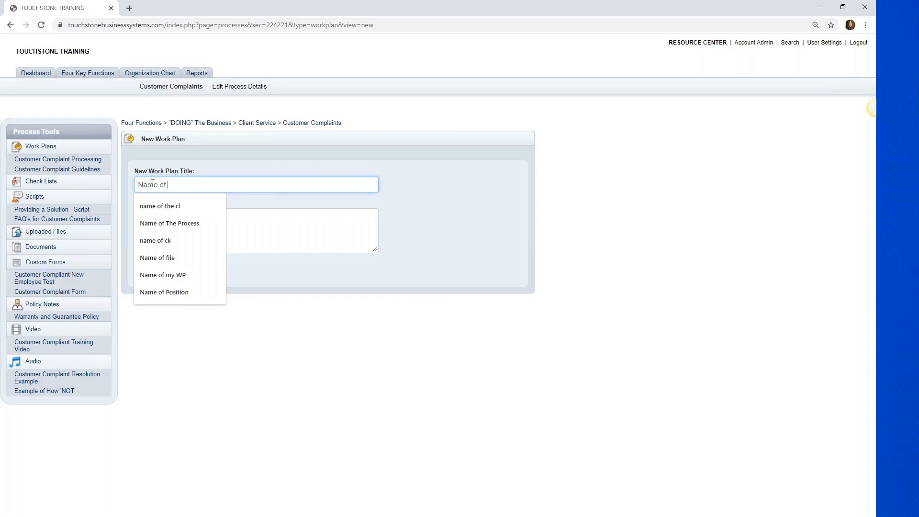
pyautogui.write('WP')
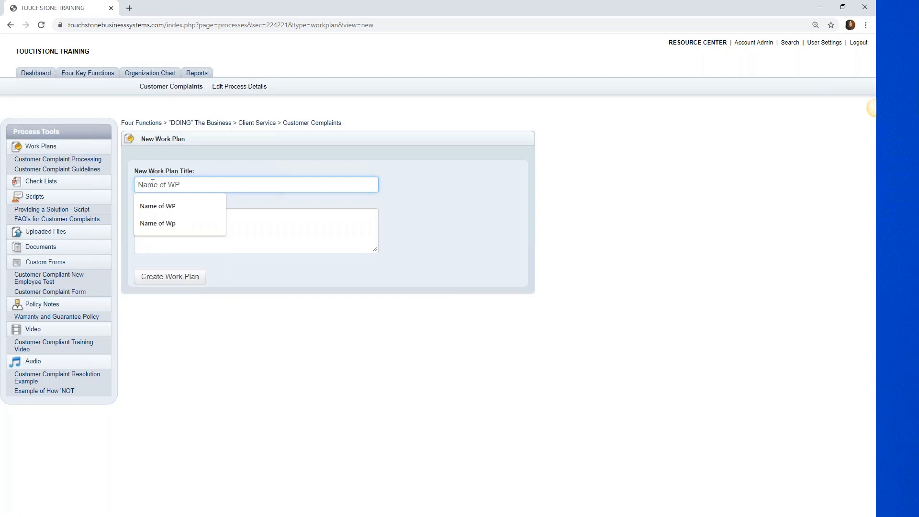
pyautogui.click(257, 206)
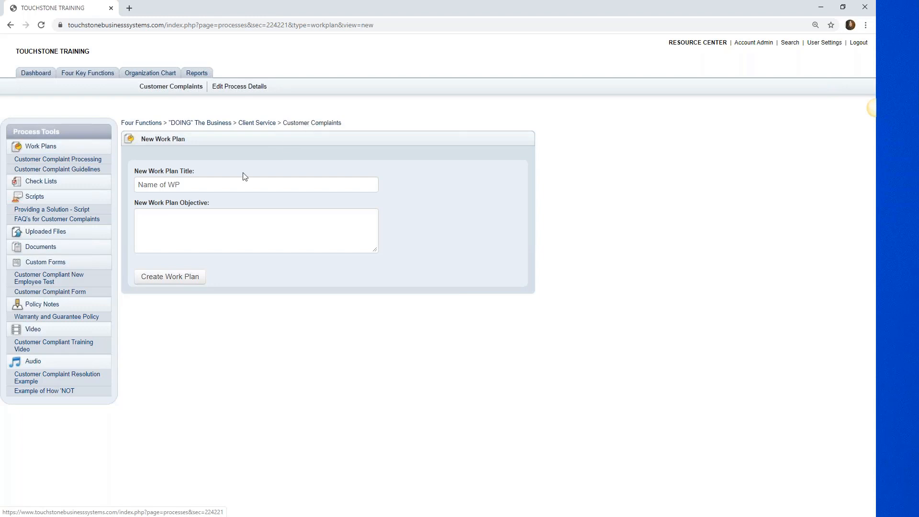
pyautogui.click(186, 184)
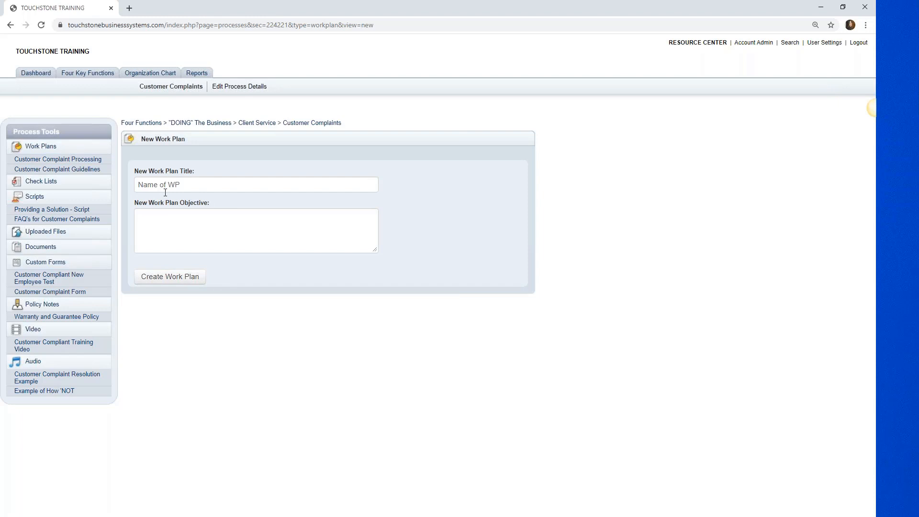
pyautogui.click(168, 278)
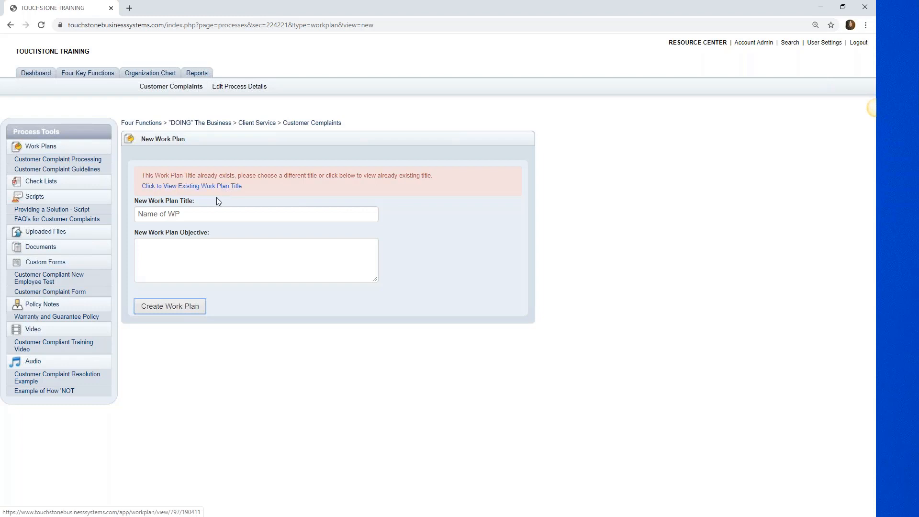
# Step: Change the new work plan title to "Name of WP2" and create the work plan
pyautogui.click(212, 216)
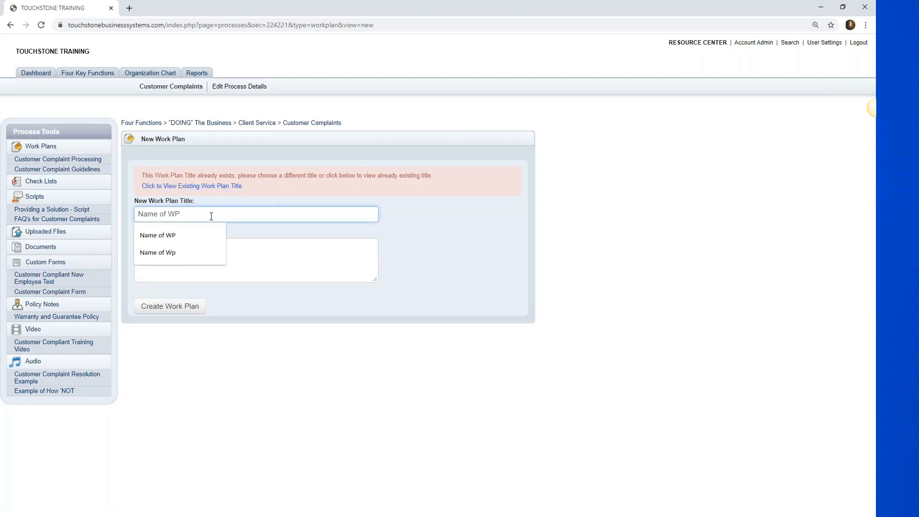
pyautogui.write('2')
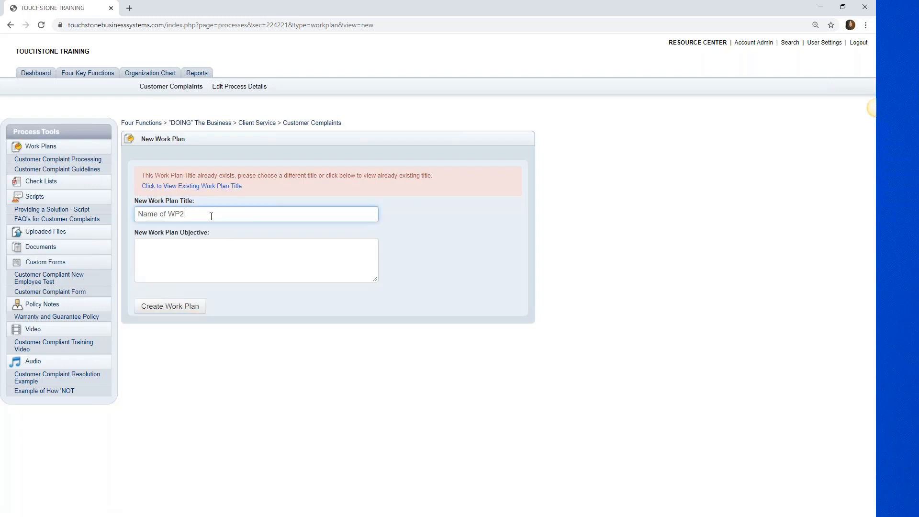
pyautogui.click(173, 307)
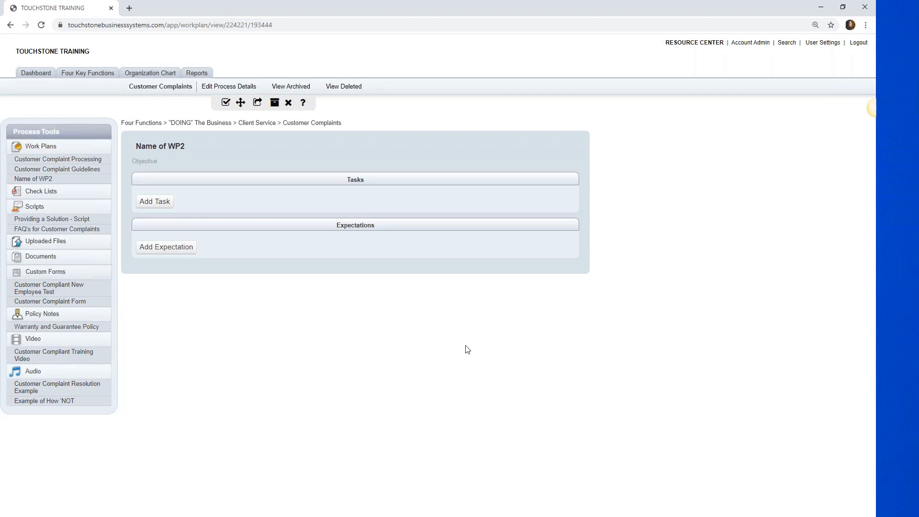
# Step: Review the Accounts Payable process and its tools under Finance in "RUNNING" The Business, and return to the function's process list
pyautogui.click(94, 75)
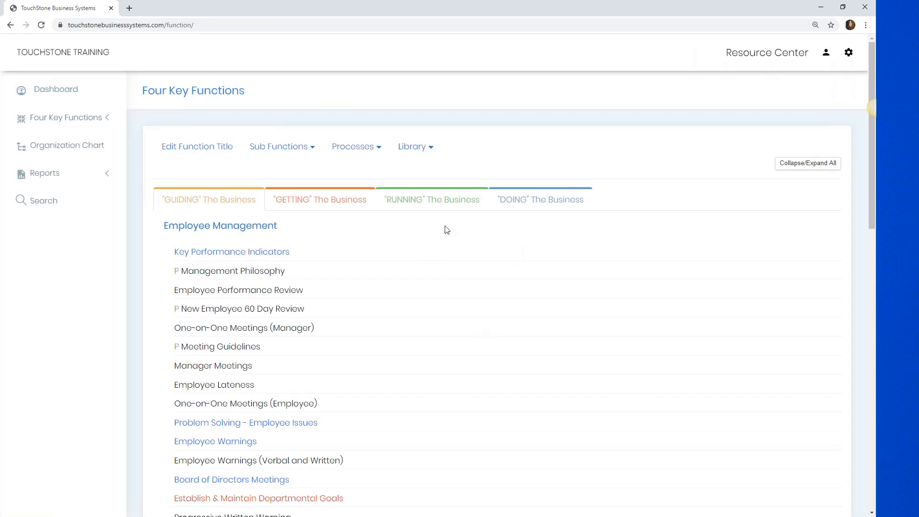
pyautogui.click(444, 204)
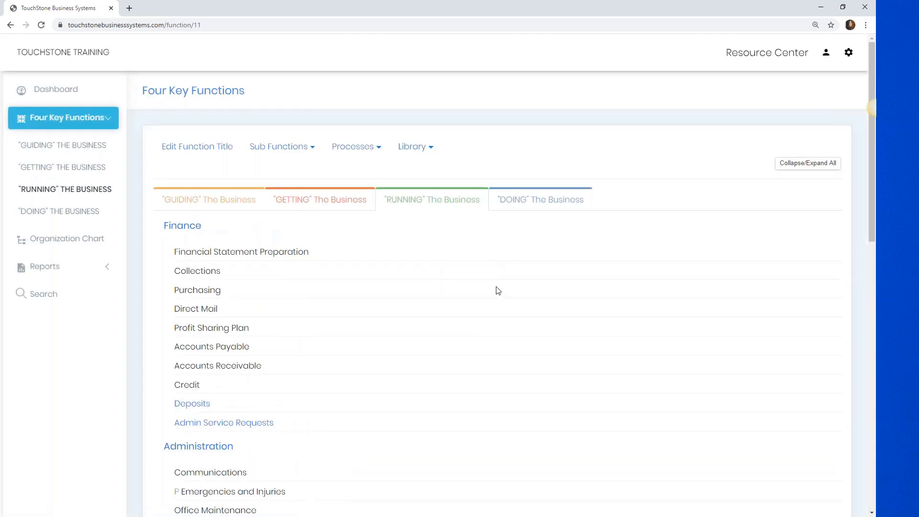
pyautogui.click(234, 352)
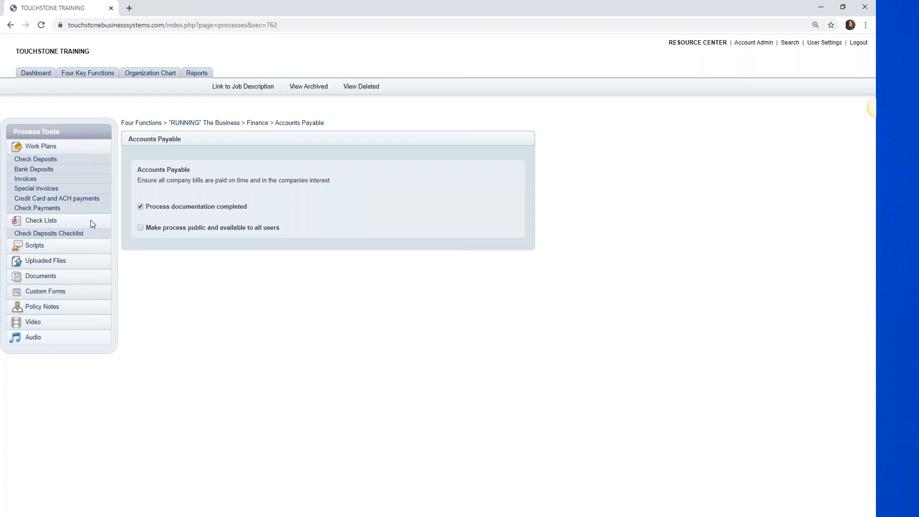
pyautogui.click(258, 123)
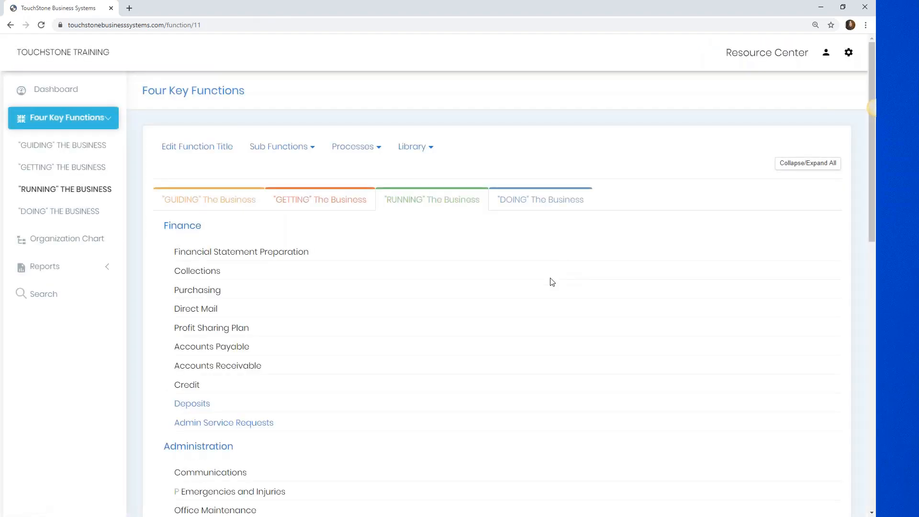
# Step: Examine the New Employee Preparation and First Day Training work plans of the New Employee On-Boarding process under Human Resources
pyautogui.scroll(-2, 552, 282)
pyautogui.scroll(-2, 552, 282)
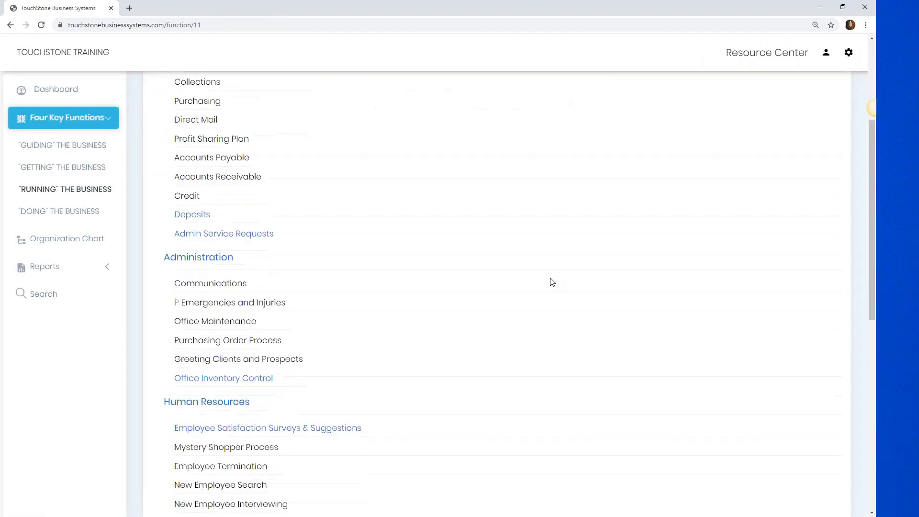
pyautogui.scroll(-2, 552, 282)
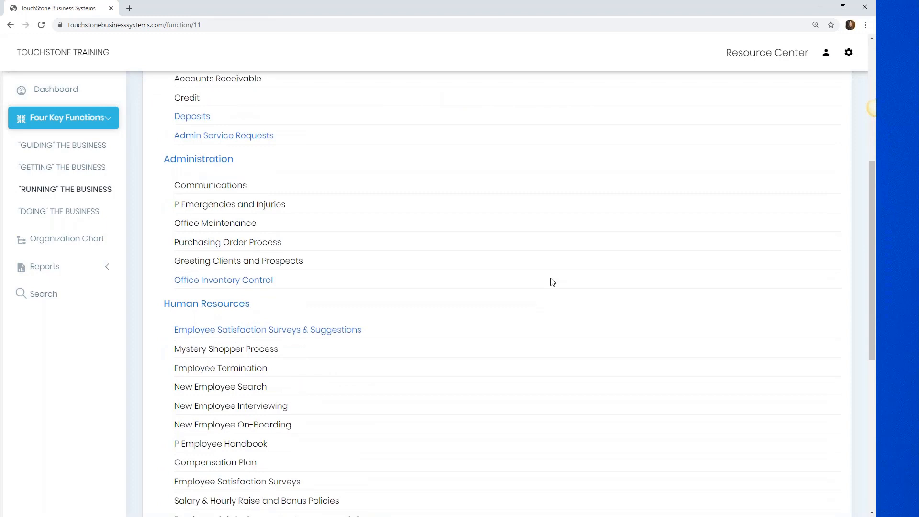
pyautogui.scroll(-2, 553, 282)
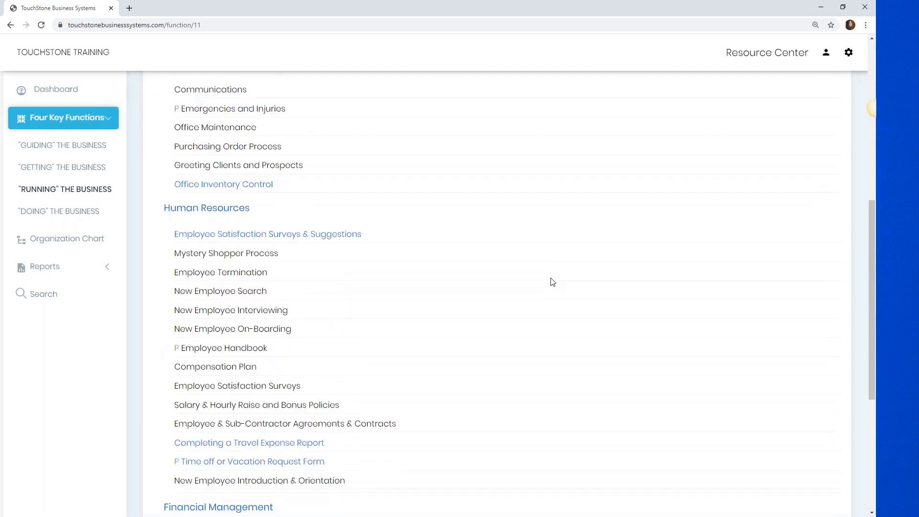
pyautogui.click(271, 330)
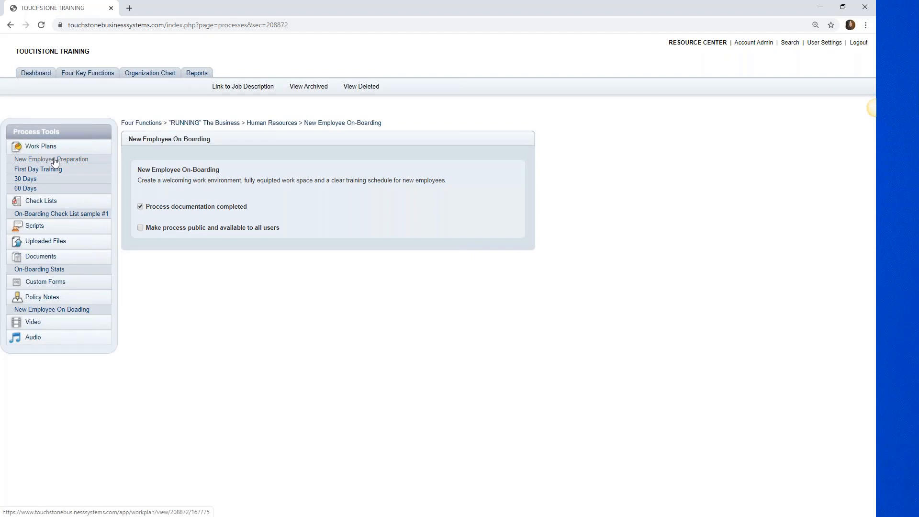
pyautogui.click(82, 160)
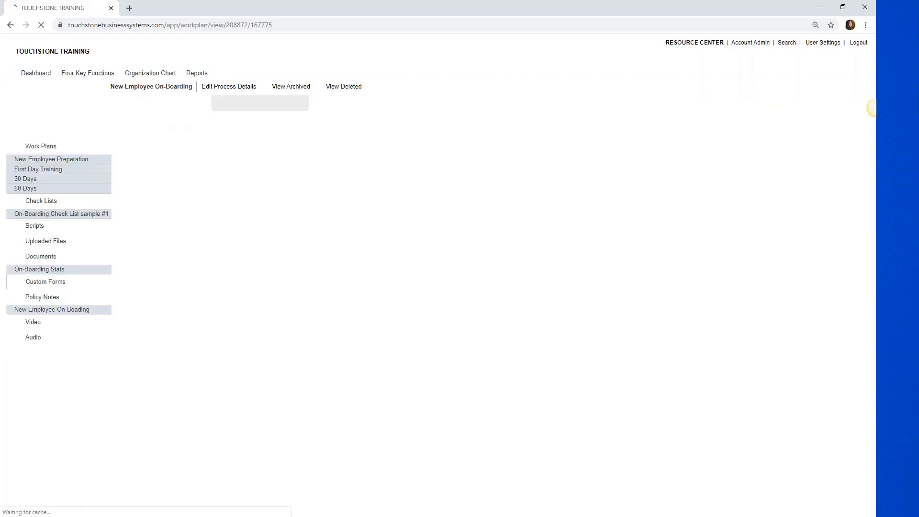
pyautogui.scroll(-2, 122, 243)
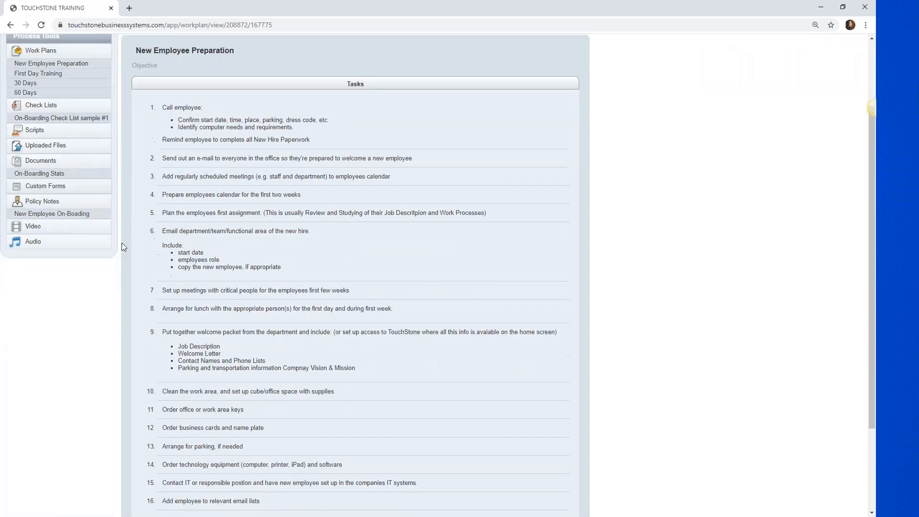
pyautogui.scroll(-3, 122, 243)
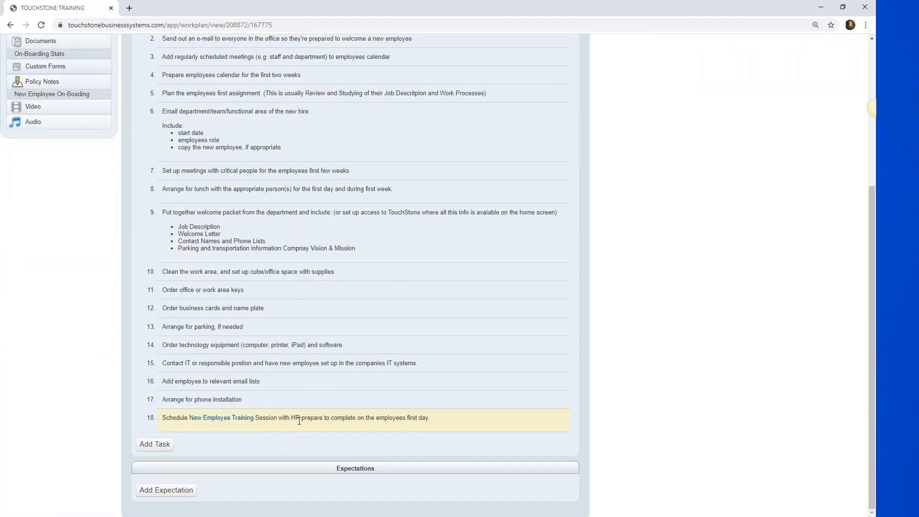
pyautogui.scroll(5, 82, 353)
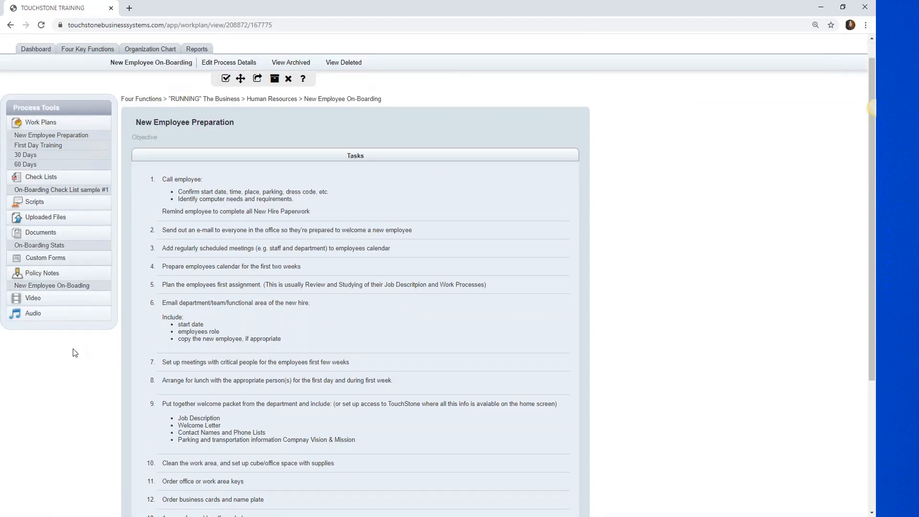
pyautogui.click(49, 150)
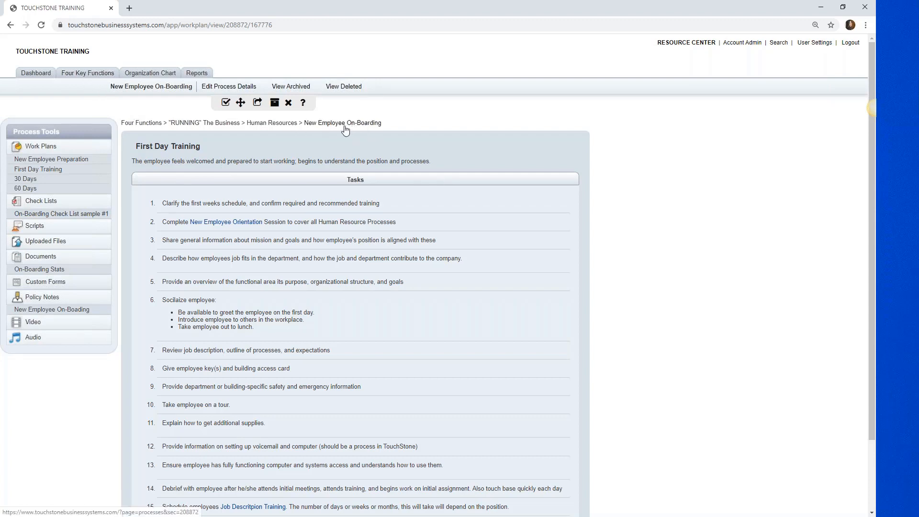
pyautogui.click(71, 160)
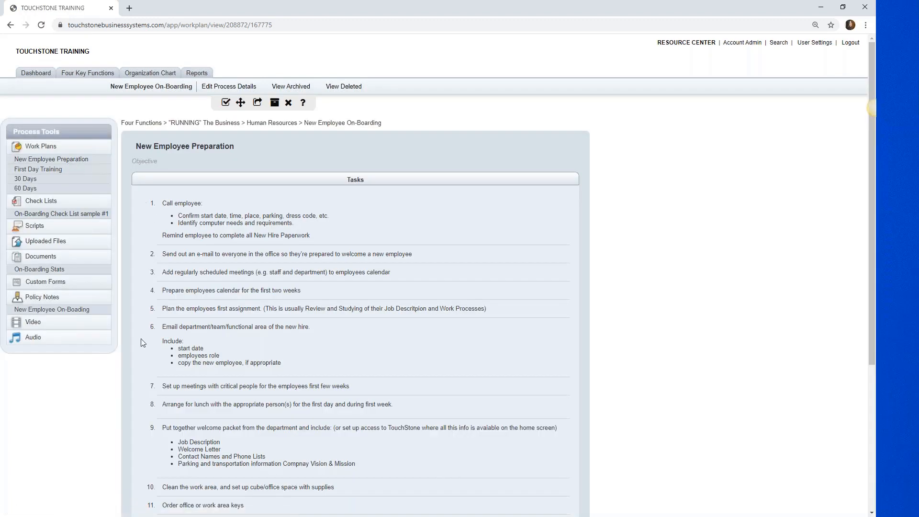
# Step: Browse the General Processes library available for copying into "RUNNING" The Business, and close it without copying any process
pyautogui.click(269, 125)
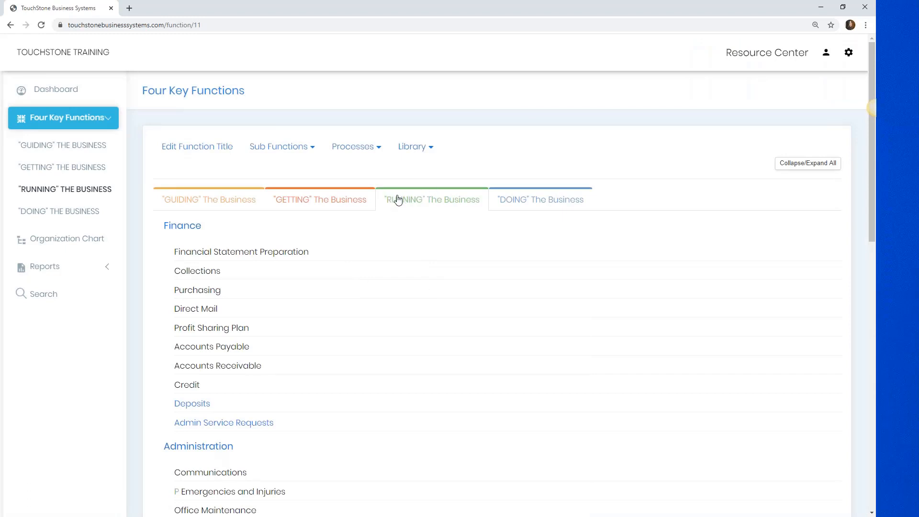
pyautogui.click(418, 150)
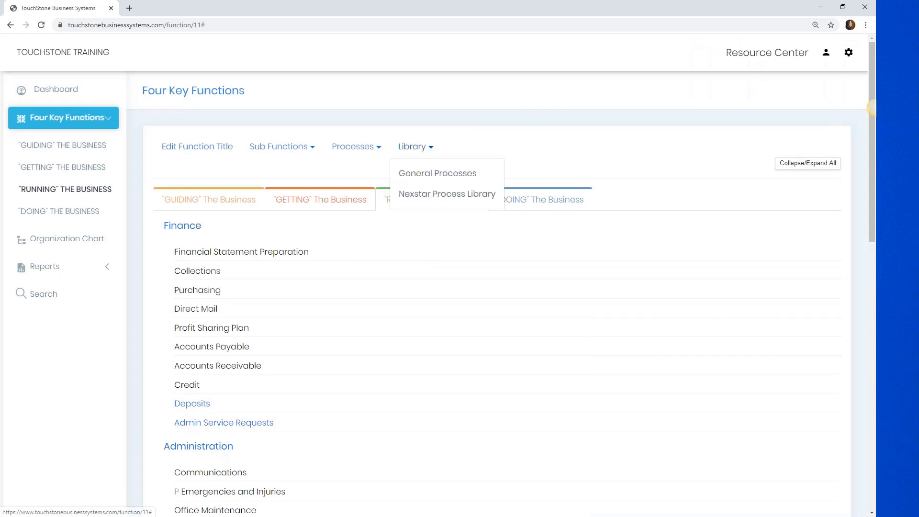
pyautogui.click(438, 172)
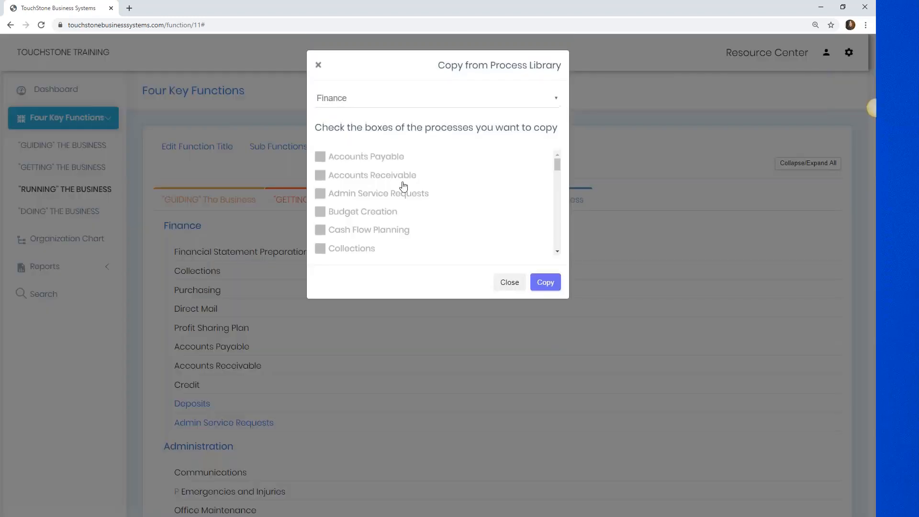
pyautogui.moveTo(558, 165); pyautogui.dragTo(570, 201)
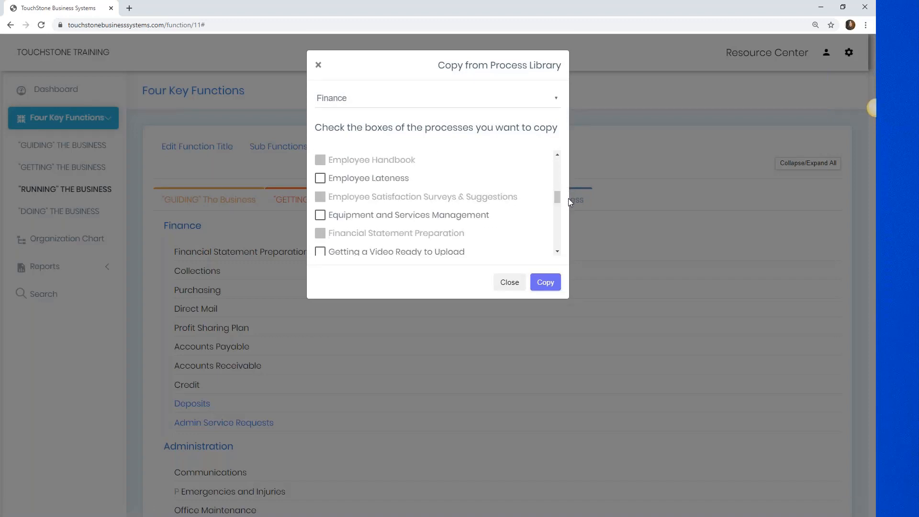
pyautogui.click(319, 65)
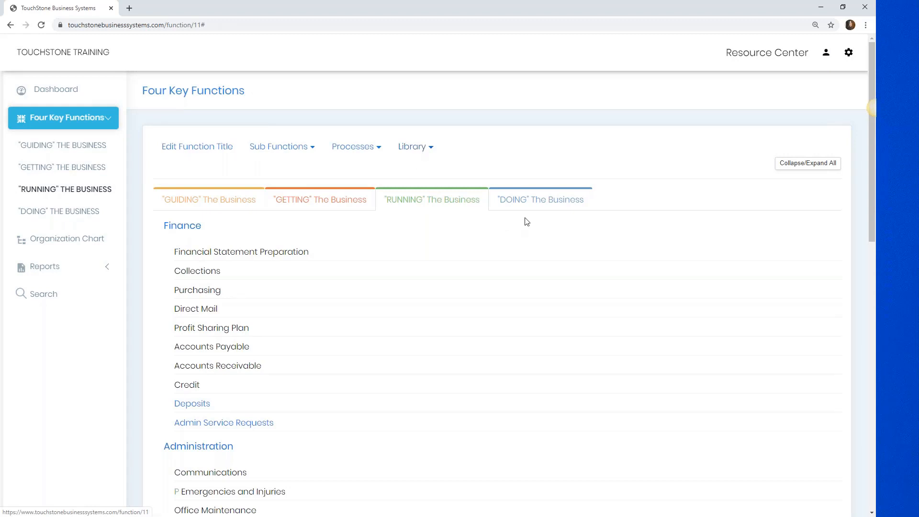
# Step: Add a task reading "task" to the Name of WP2 work plan of the Customer Complaints process and save it
pyautogui.click(541, 205)
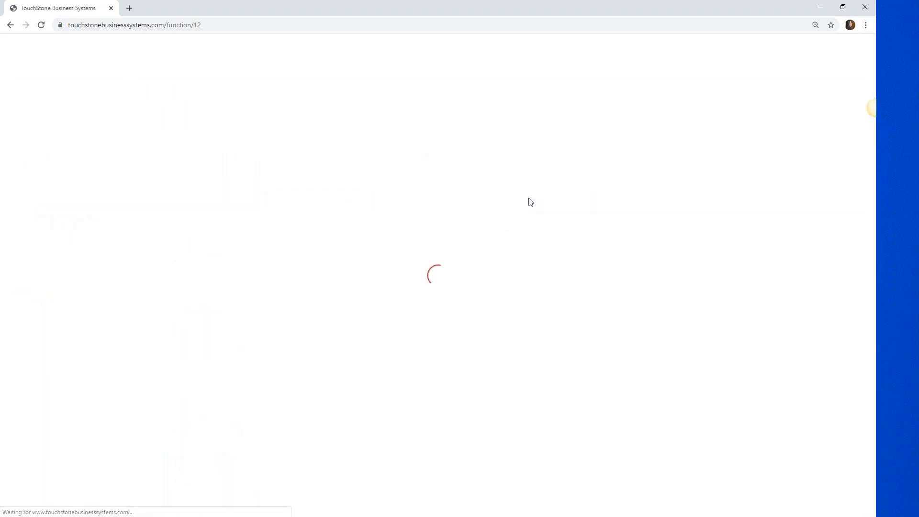
pyautogui.click(242, 254)
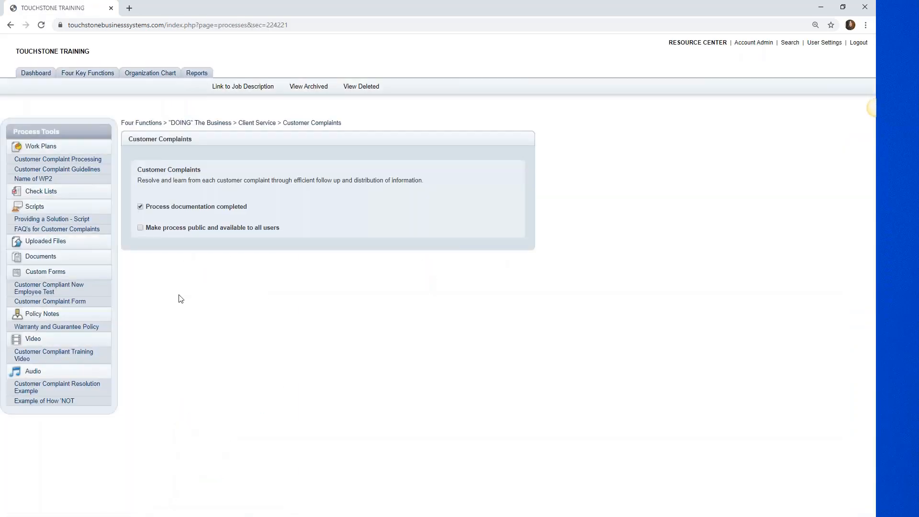
pyautogui.click(42, 179)
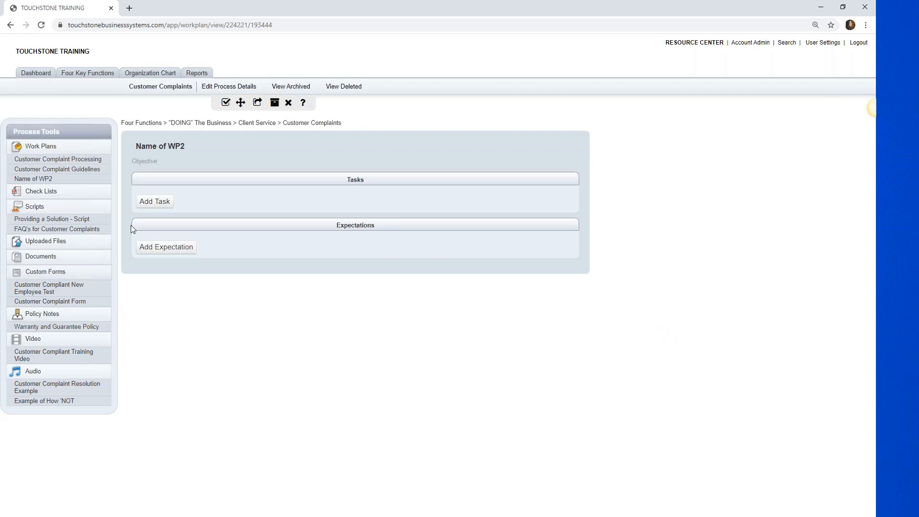
pyautogui.click(154, 203)
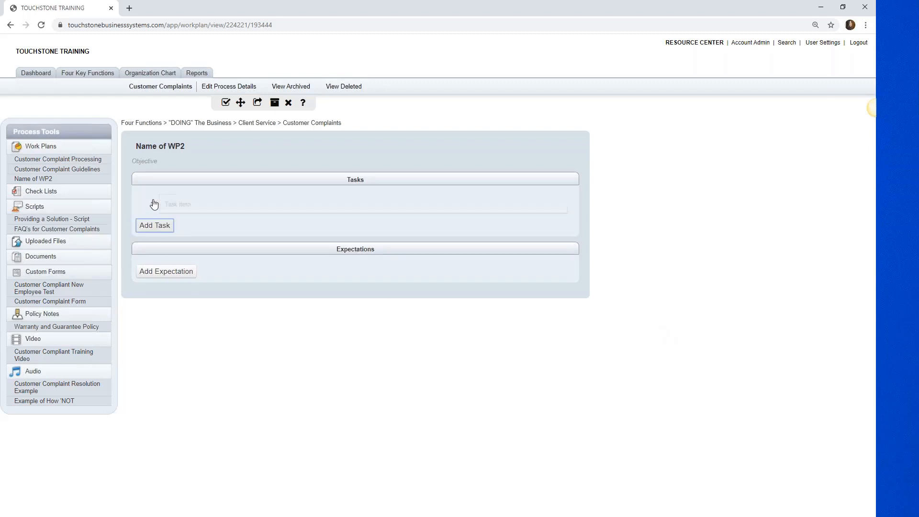
pyautogui.click(179, 205)
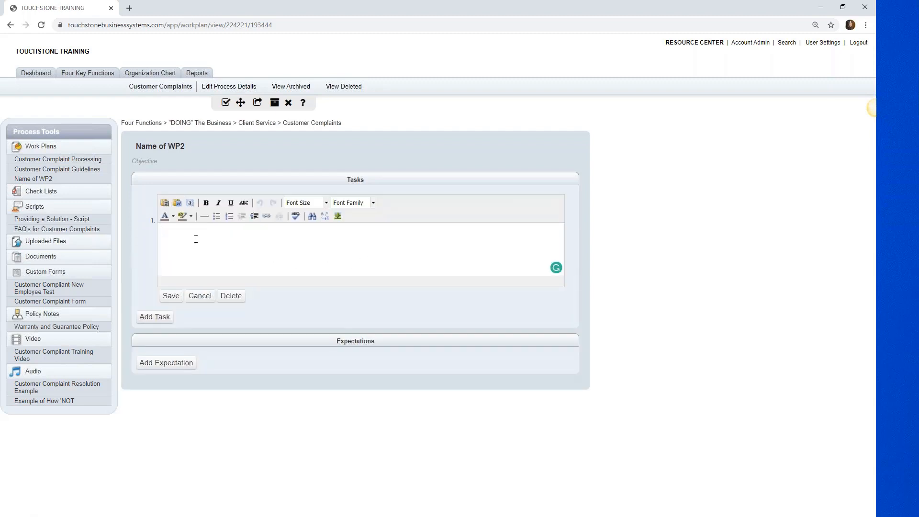
pyautogui.write('task')
pyautogui.click(171, 296)
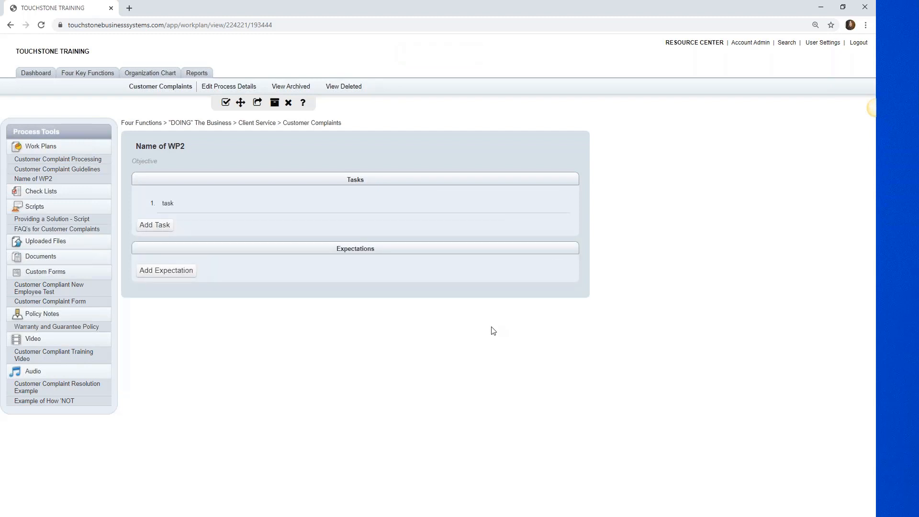
# Step: Add a second task reading "task 2" to the Name of WP2 work plan and save it
pyautogui.click(154, 225)
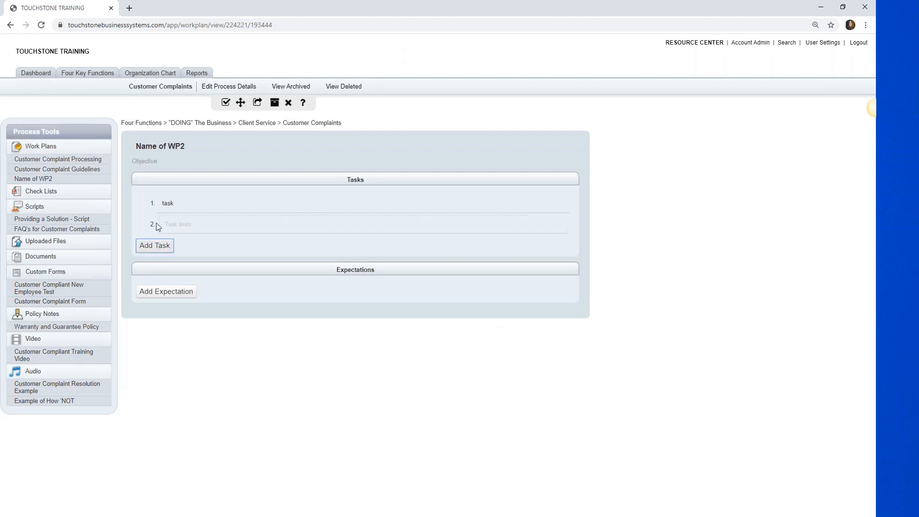
pyautogui.click(180, 260)
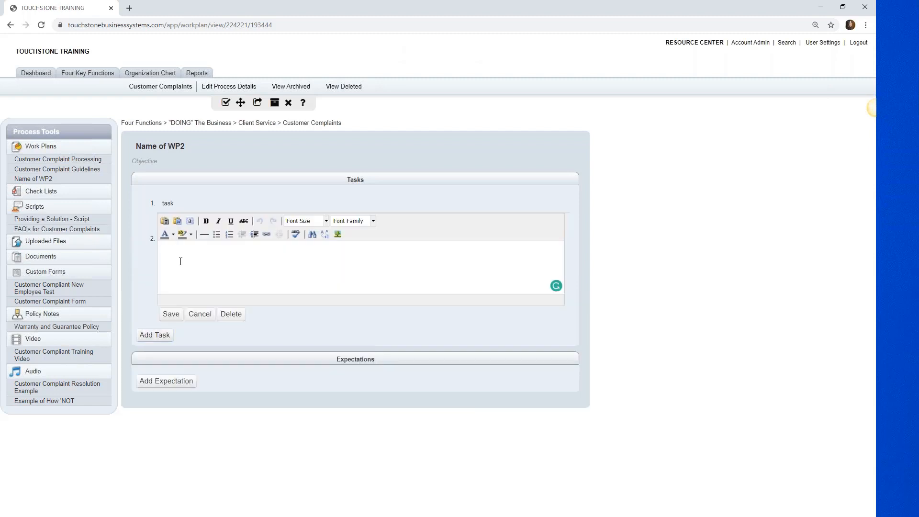
pyautogui.write('task 2')
pyautogui.click(171, 314)
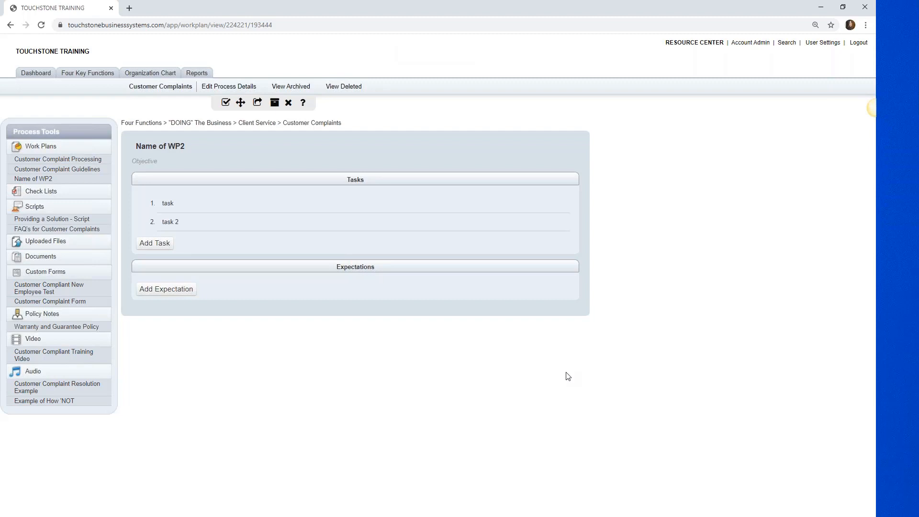
# Step: Add a third task reading "next action" to the work plan and save it
pyautogui.click(156, 243)
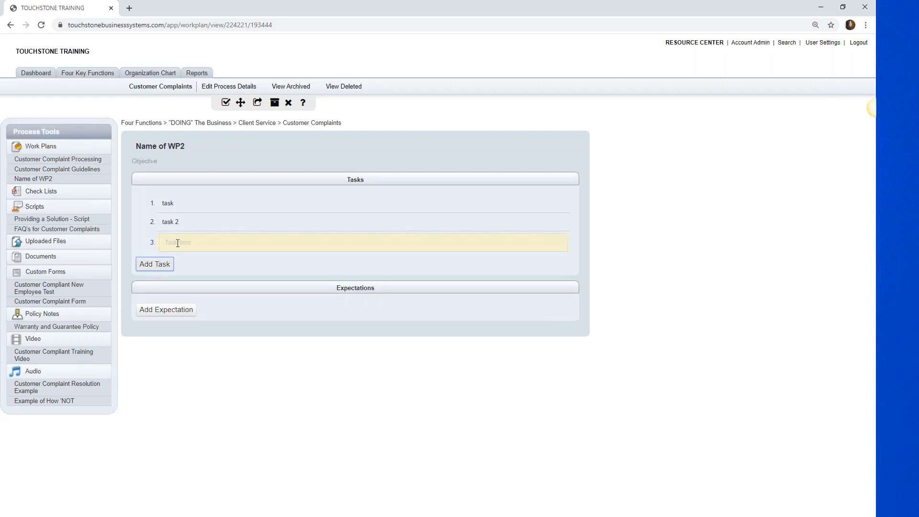
pyautogui.click(178, 243)
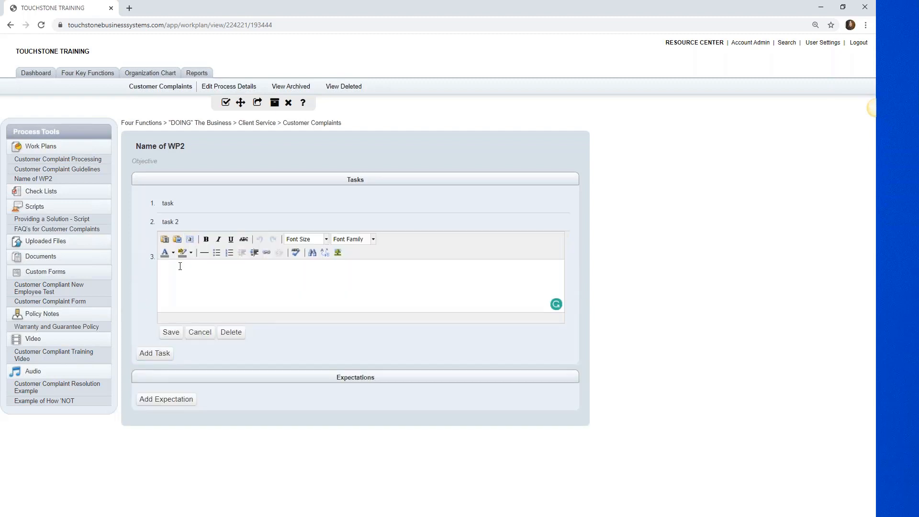
pyautogui.write('next action')
pyautogui.click(174, 334)
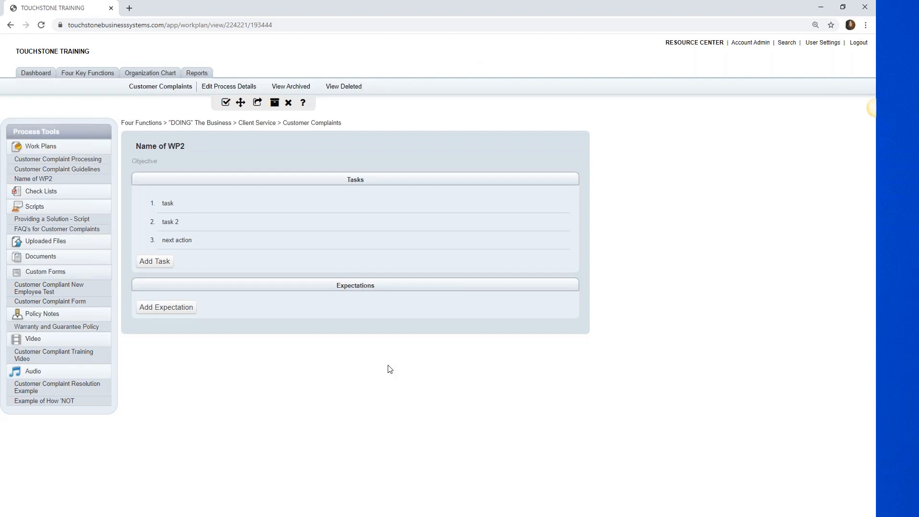
# Step: Edit the first task to add a bullet reading "more details" with an empty indented sub-bullet beneath it
pyautogui.click(167, 204)
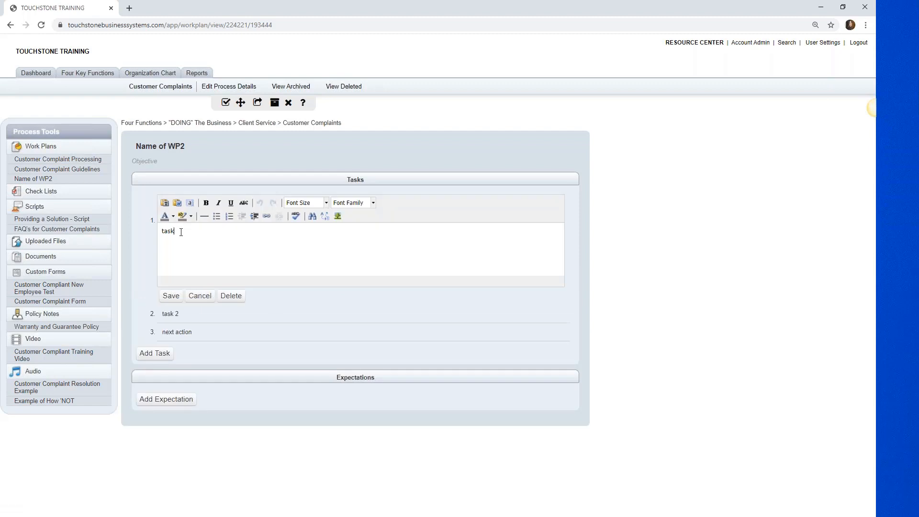
pyautogui.press('Return')
pyautogui.write('more details')
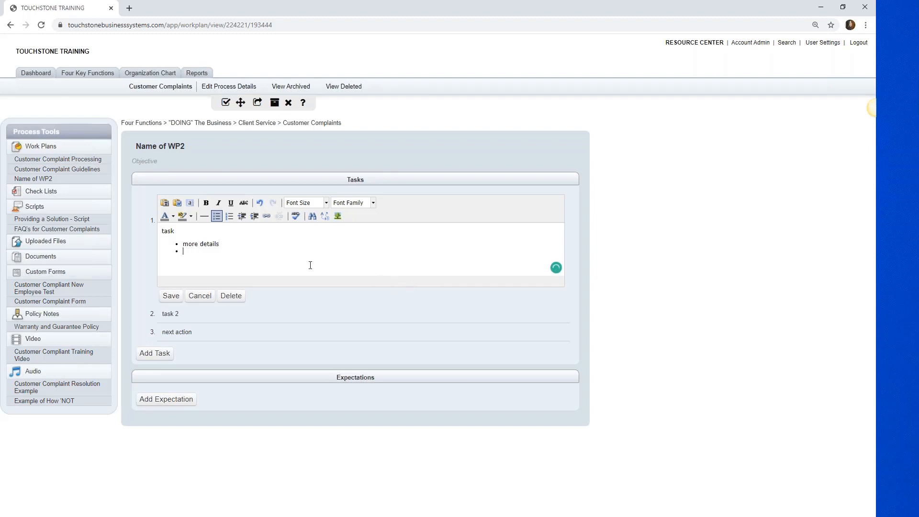
pyautogui.click(254, 216)
# Step: Turn on plain text paste mode in the first task's editor and check the paste options after "more details"
pyautogui.click(165, 204)
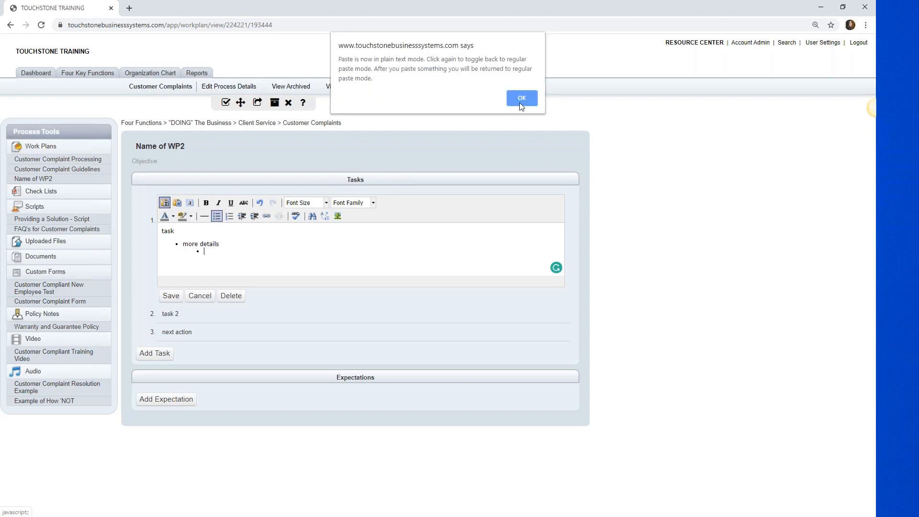
pyautogui.click(522, 99)
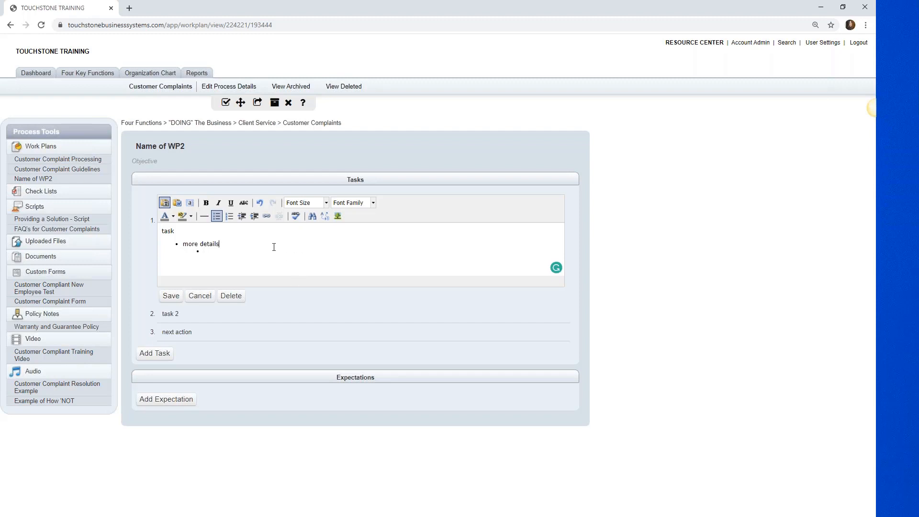
pyautogui.rightClick(274, 247)
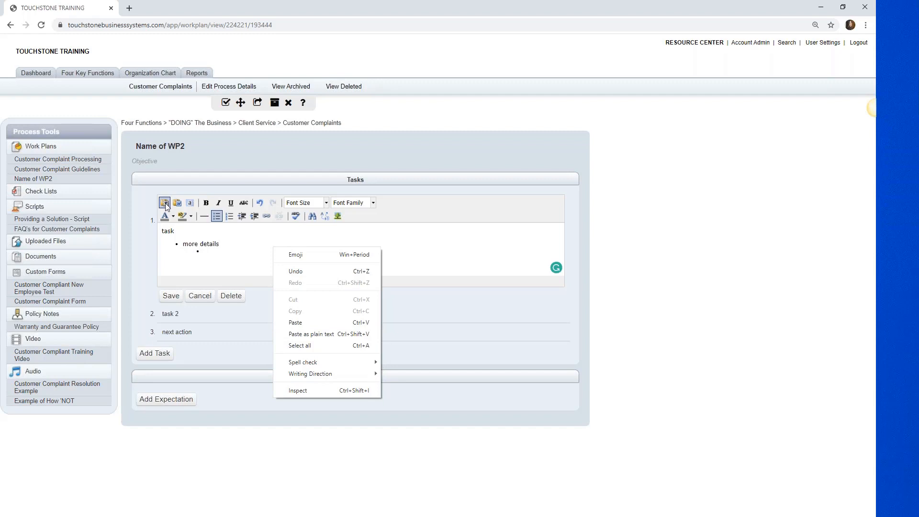
pyautogui.click(235, 242)
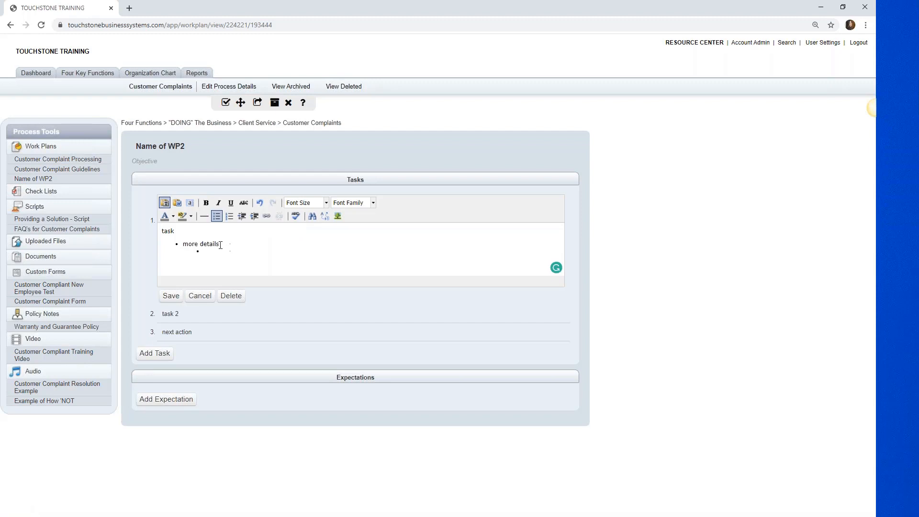
# Step: Start a link on the word "details" in the first task, with link type Process and Accounts Payable as the process
pyautogui.moveTo(220, 244); pyautogui.dragTo(200, 244)
pyautogui.click(267, 216)
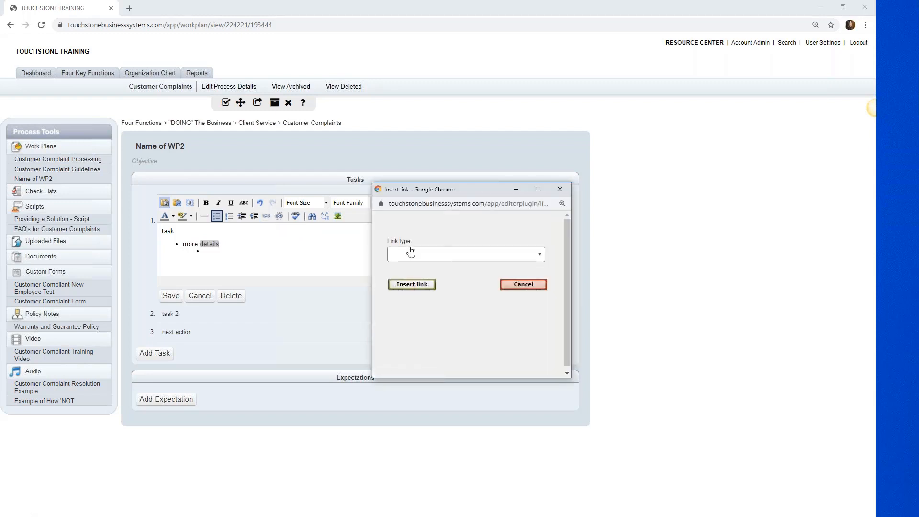
pyautogui.click(540, 255)
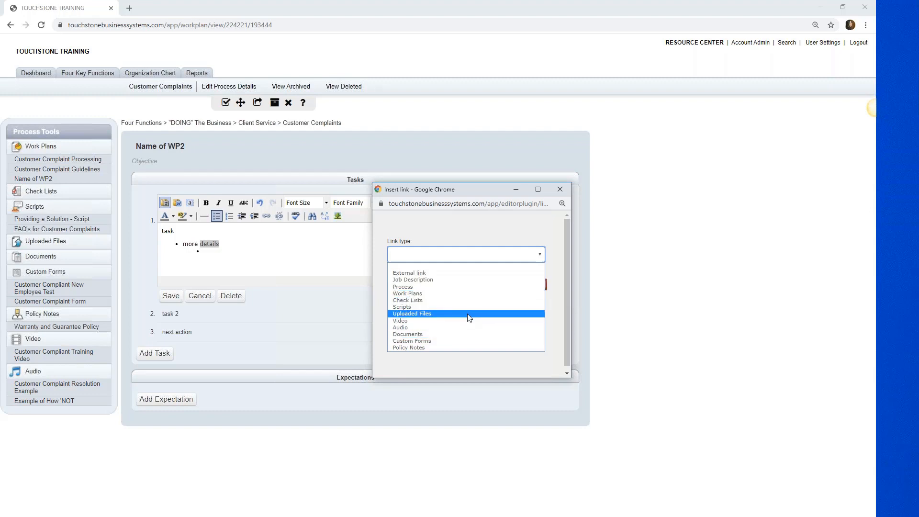
pyautogui.click(402, 289)
pyautogui.click(436, 297)
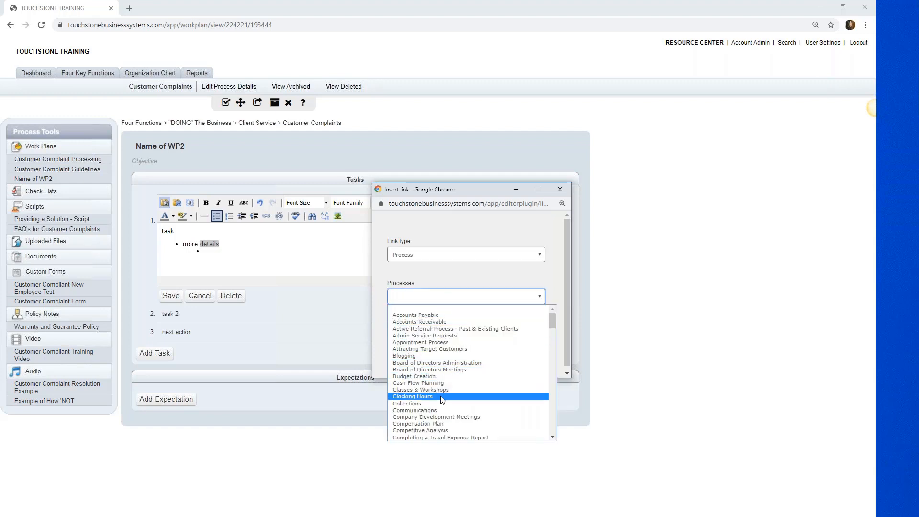
pyautogui.click(435, 317)
pyautogui.click(436, 318)
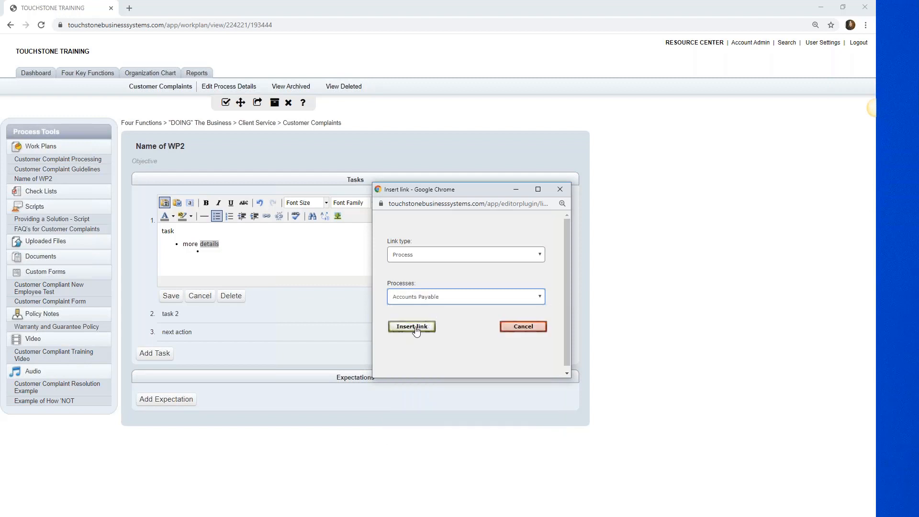
pyautogui.click(541, 298)
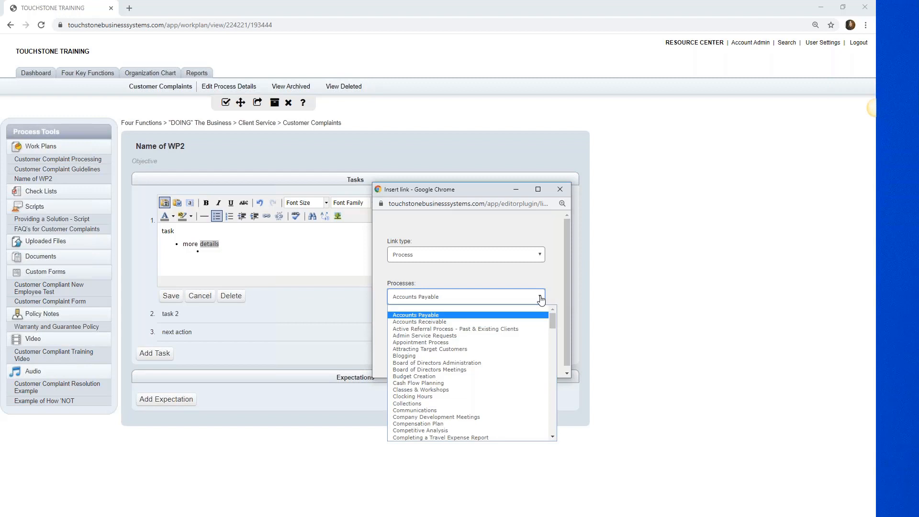
# Step: Choose Accounts Receivable as the linked process, insert the link on "details" and save the first task
pyautogui.click(540, 255)
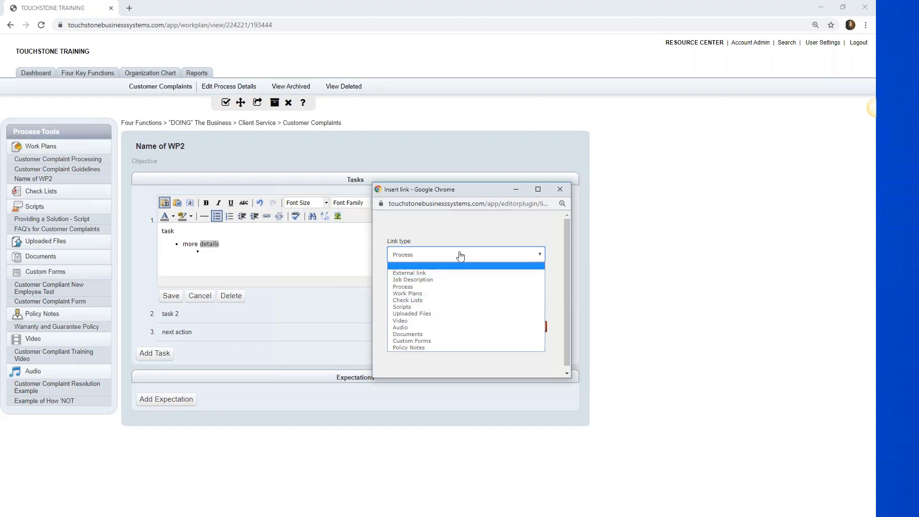
pyautogui.click(401, 287)
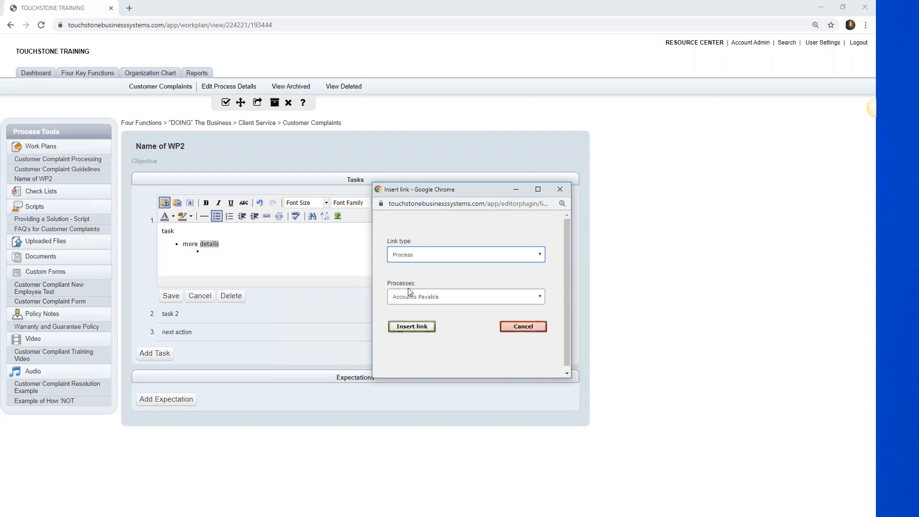
pyautogui.click(427, 296)
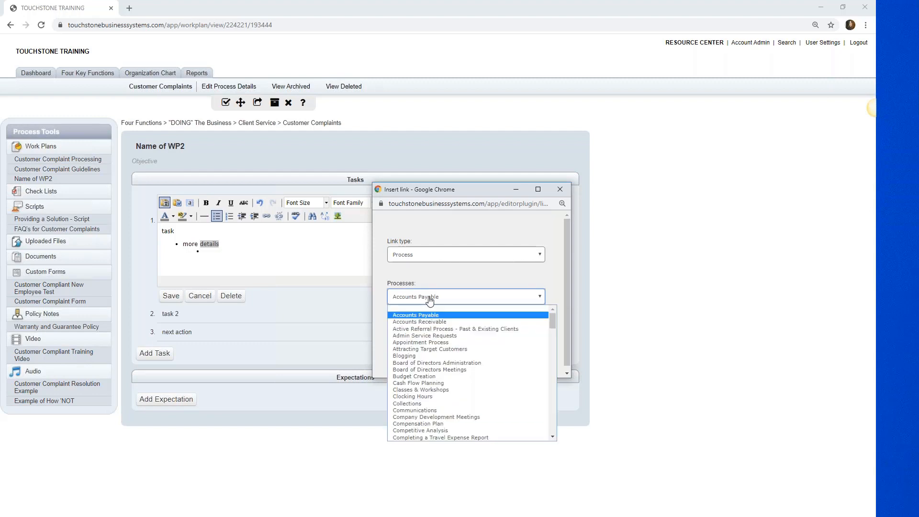
pyautogui.click(432, 317)
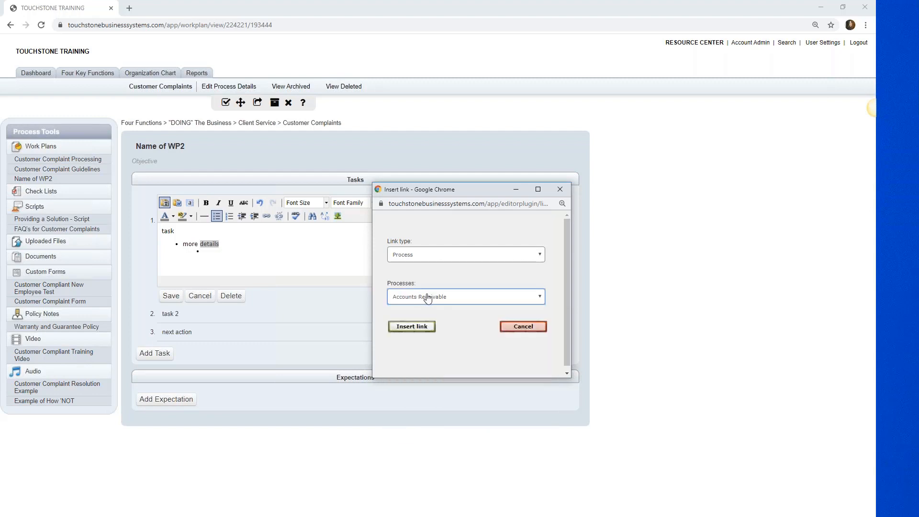
pyautogui.click(410, 328)
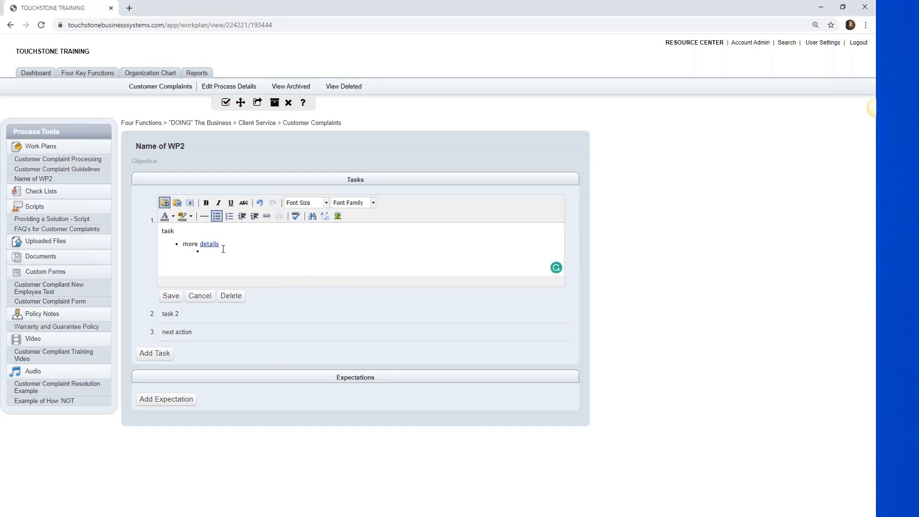
pyautogui.click(171, 296)
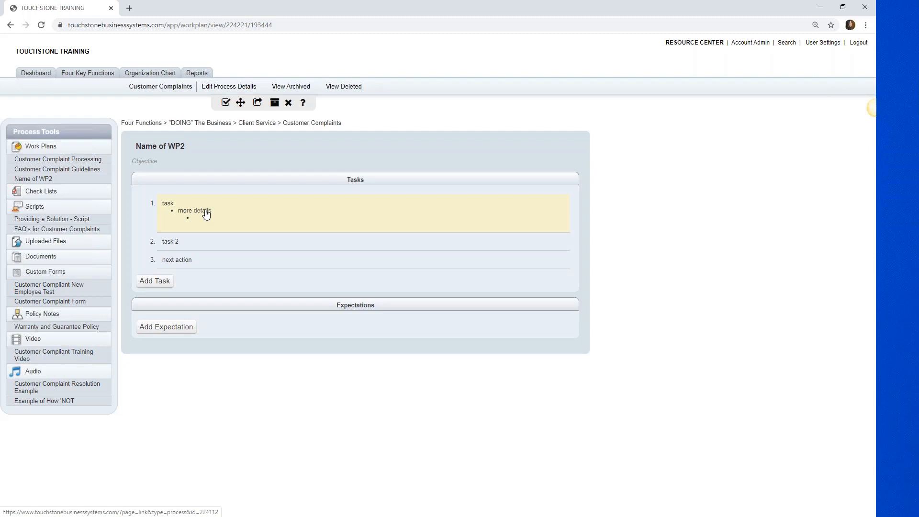
# Step: Reopen the first task for editing and move the Jing capture launcher to the upper edge of the screen, dismissing its information window
pyautogui.click(246, 217)
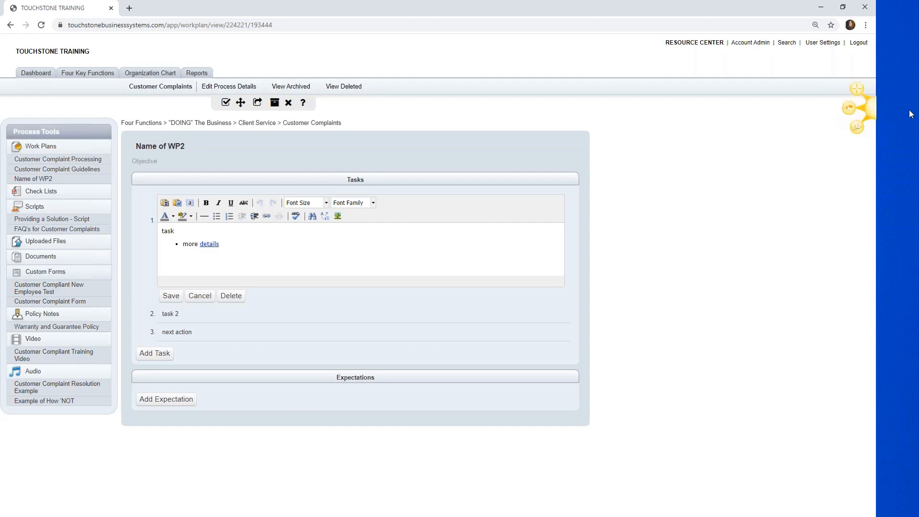
pyautogui.moveTo(868, 108); pyautogui.dragTo(403, 3)
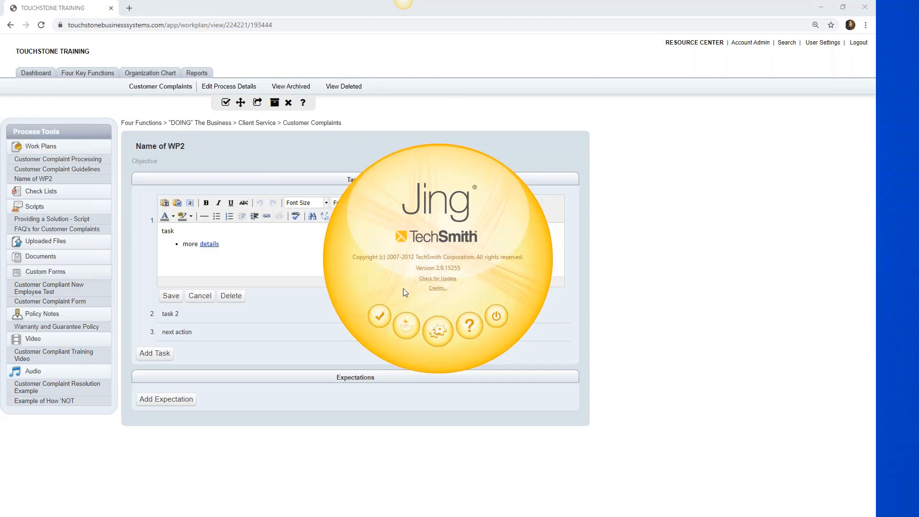
pyautogui.click(382, 309)
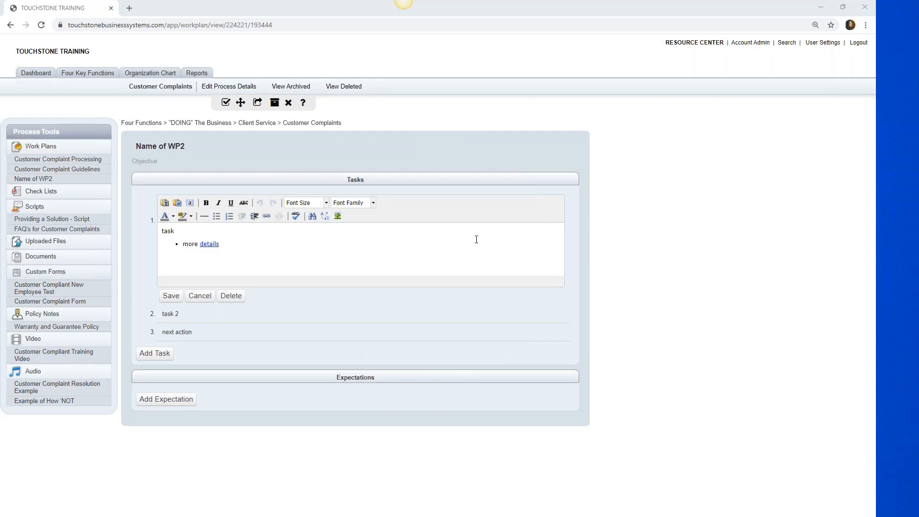
# Step: Capture a Jing image of about 357 x 74 pixels covering Edit Process Details, View Archived, View Deleted and the icon row below
pyautogui.moveTo(395, 15)
pyautogui.click(383, 18)
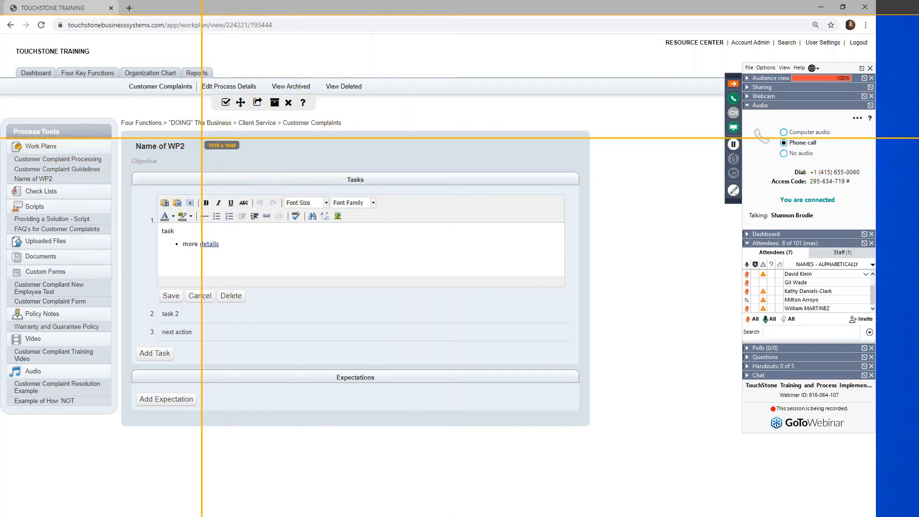
pyautogui.moveTo(198, 79); pyautogui.dragTo(370, 114)
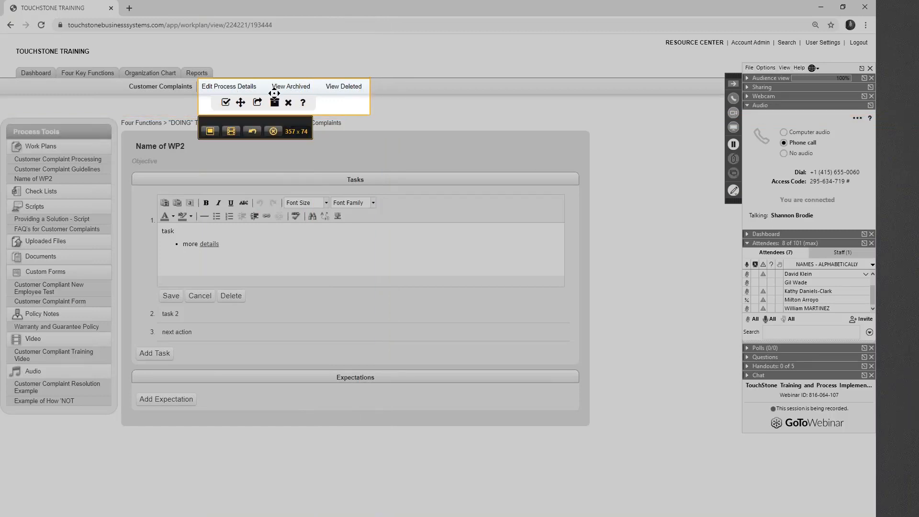
pyautogui.click(211, 133)
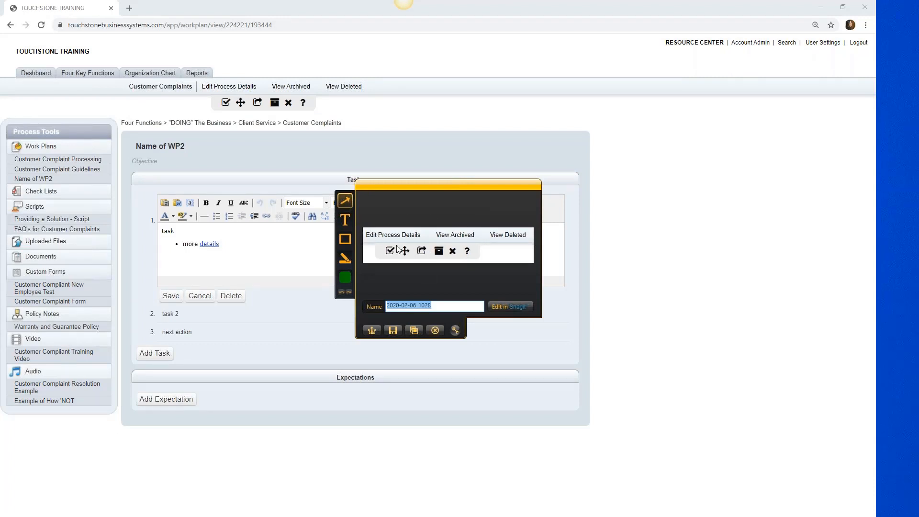
# Step: Draw a green arrow on the captured image pointing up towards View Archived
pyautogui.click(364, 205)
pyautogui.moveTo(510, 214)
pyautogui.mouseDown()
pyautogui.moveTo(490, 229)
pyautogui.moveTo(506, 215)
pyautogui.mouseUp()
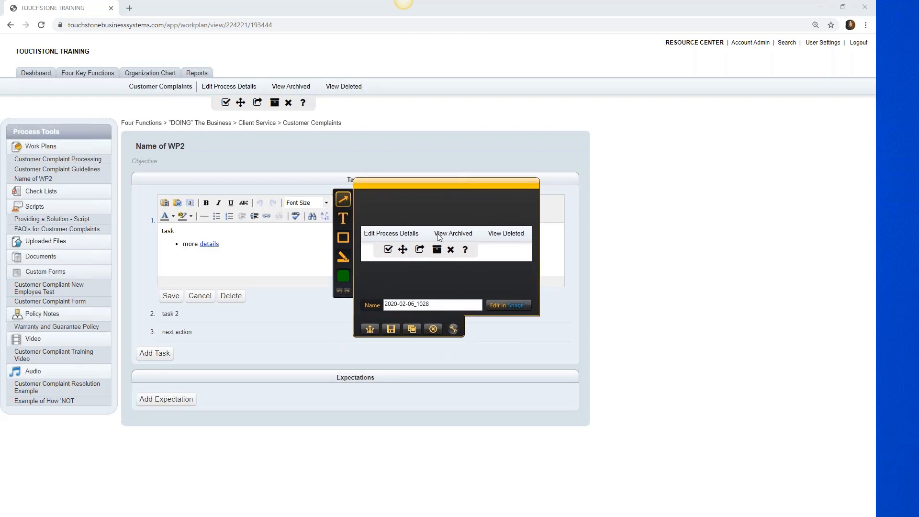
pyautogui.moveTo(501, 259); pyautogui.dragTo(474, 241)
# Step: Add a text callout reading "text" over the first icons in the captured image and resize it
pyautogui.click(343, 220)
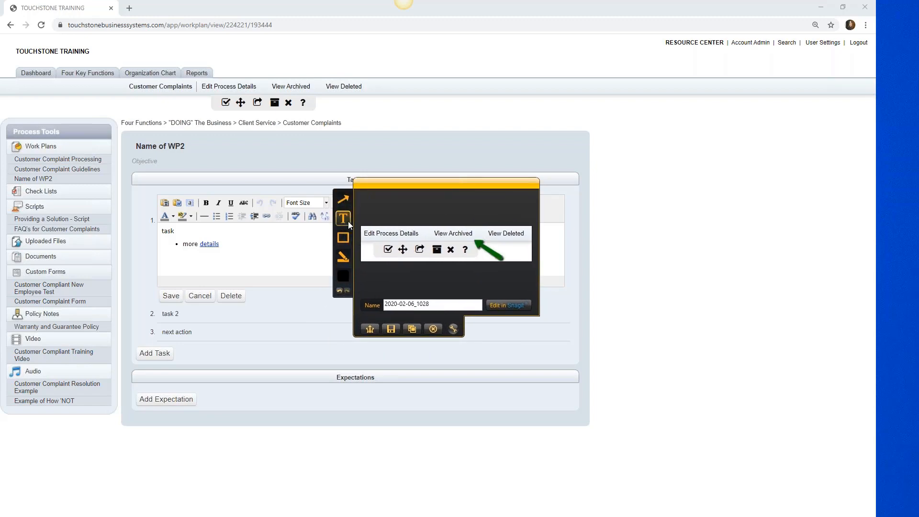
pyautogui.click(388, 247)
pyautogui.write('e')
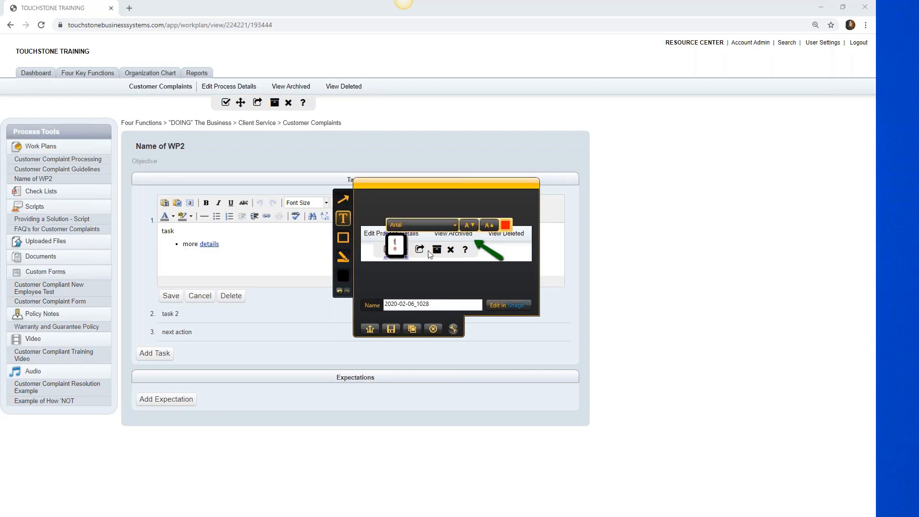
pyautogui.write('xt')
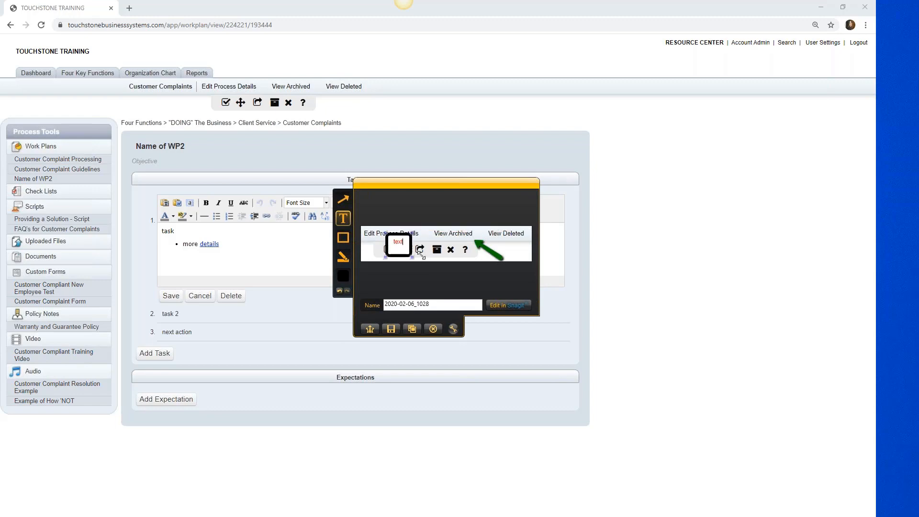
pyautogui.moveTo(410, 257)
pyautogui.mouseDown()
pyautogui.moveTo(434, 232)
pyautogui.moveTo(474, 258)
pyautogui.mouseUp()
# Step: Draw a red frame around View Archived and the icons below it in the capture, and move the green arrow under View Deleted
pyautogui.click(342, 238)
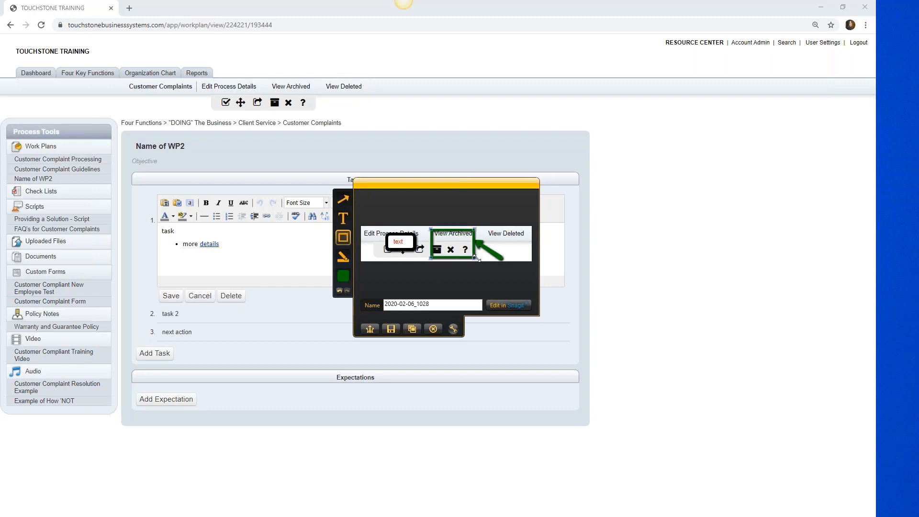
pyautogui.click(343, 273)
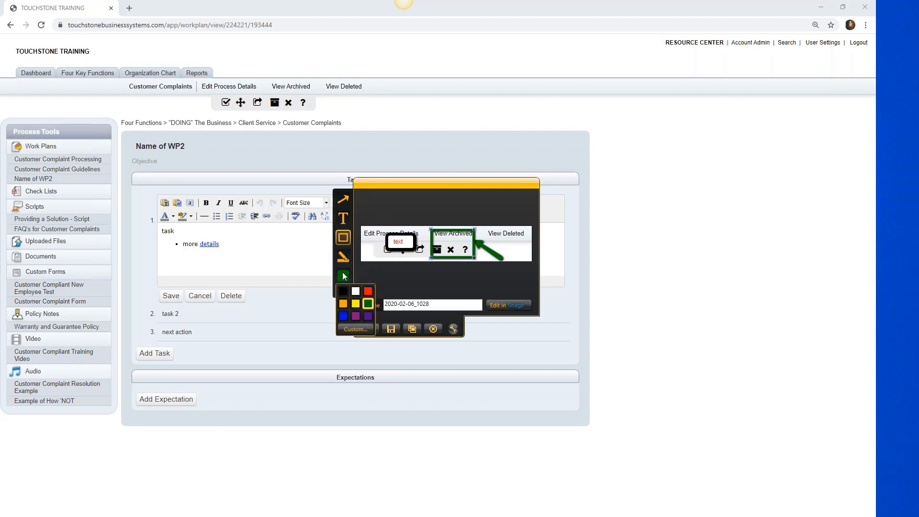
pyautogui.click(368, 291)
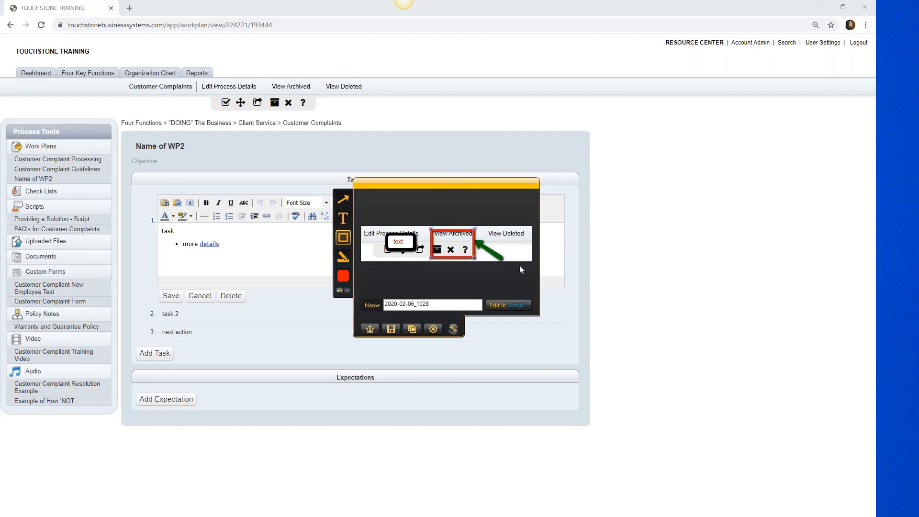
pyautogui.moveTo(497, 259); pyautogui.dragTo(516, 260)
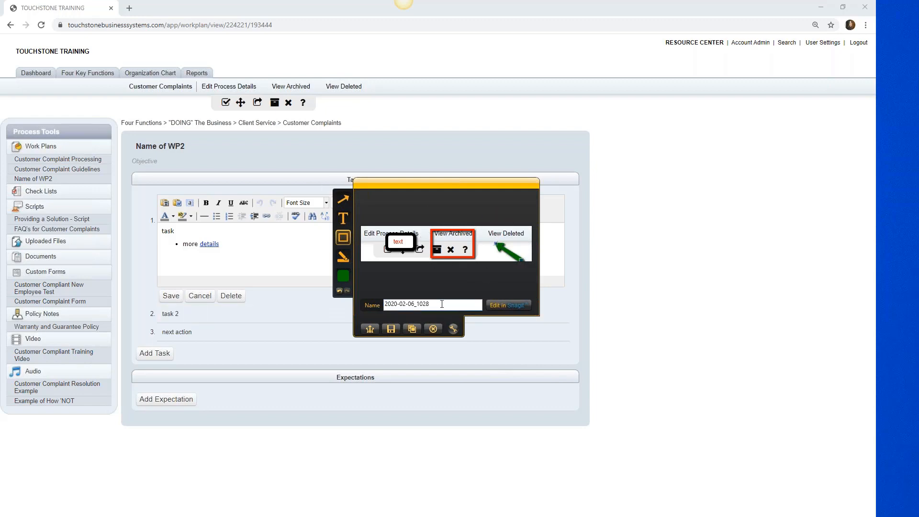
# Step: Name the capture "pic" and save it to the Desktop as the PNG file pic_003
pyautogui.moveTo(442, 304); pyautogui.dragTo(358, 302)
pyautogui.write('pic')
pyautogui.click(391, 330)
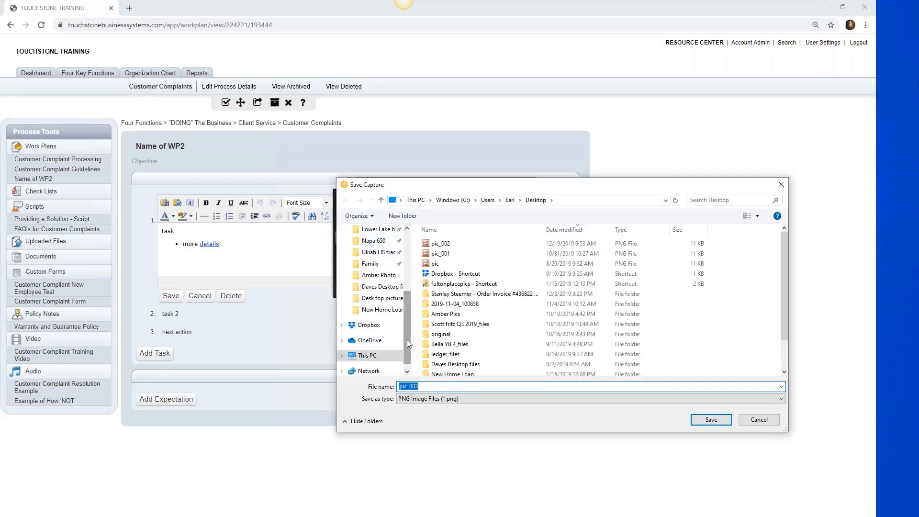
pyautogui.moveTo(408, 344); pyautogui.dragTo(408, 283)
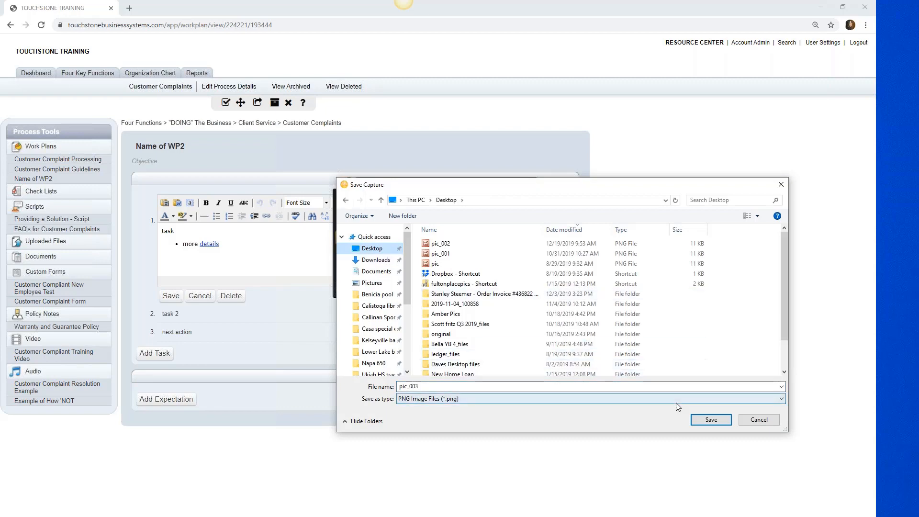
pyautogui.click(712, 420)
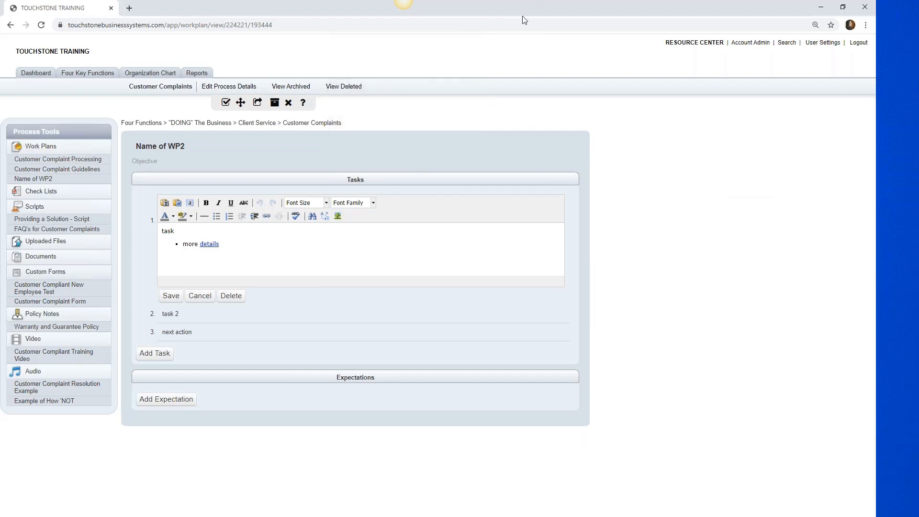
pyautogui.moveTo(525, 2)
pyautogui.mouseDown()
pyautogui.moveTo(523, 22)
pyautogui.moveTo(522, 4)
pyautogui.mouseUp()
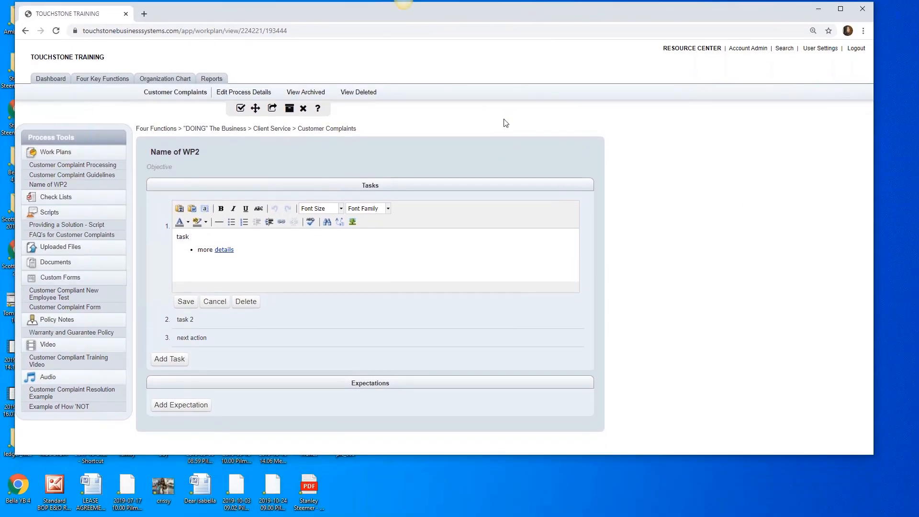
pyautogui.click(839, 9)
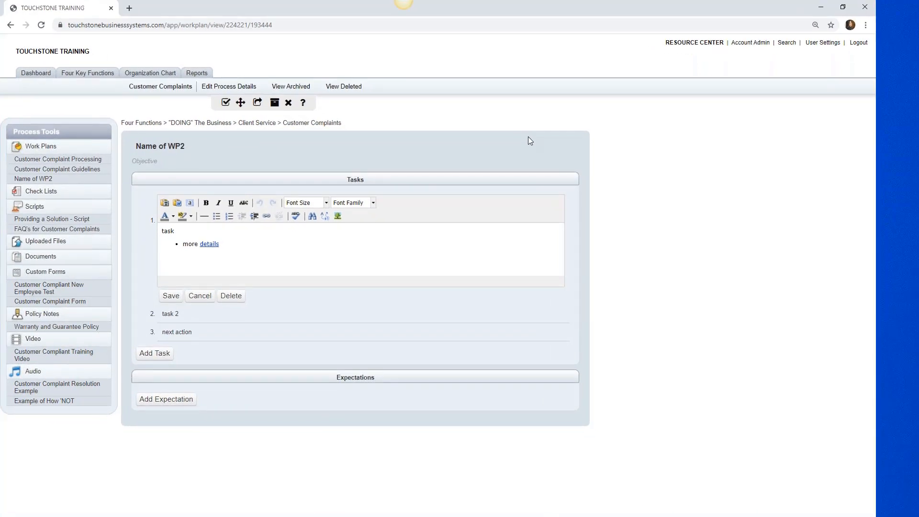
# Step: Upload pic.png from the Desktop as an image for the first task
pyautogui.click(337, 216)
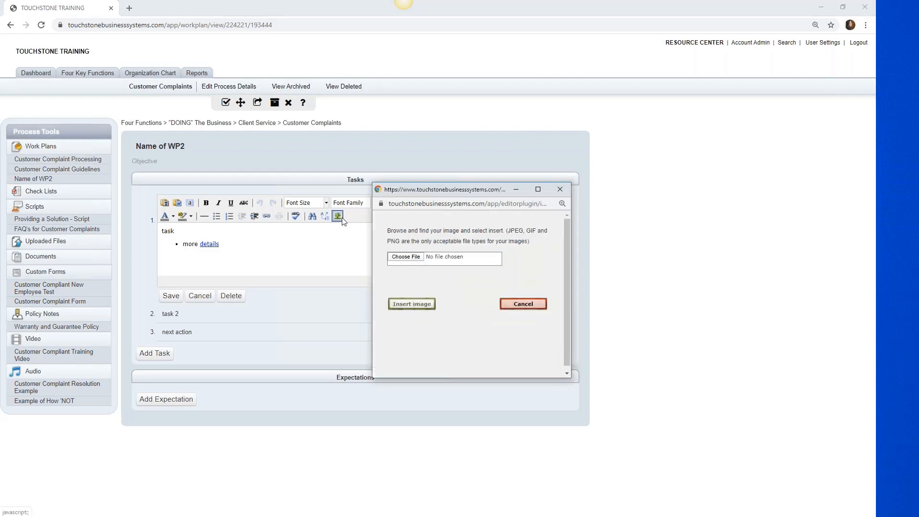
pyautogui.click(414, 259)
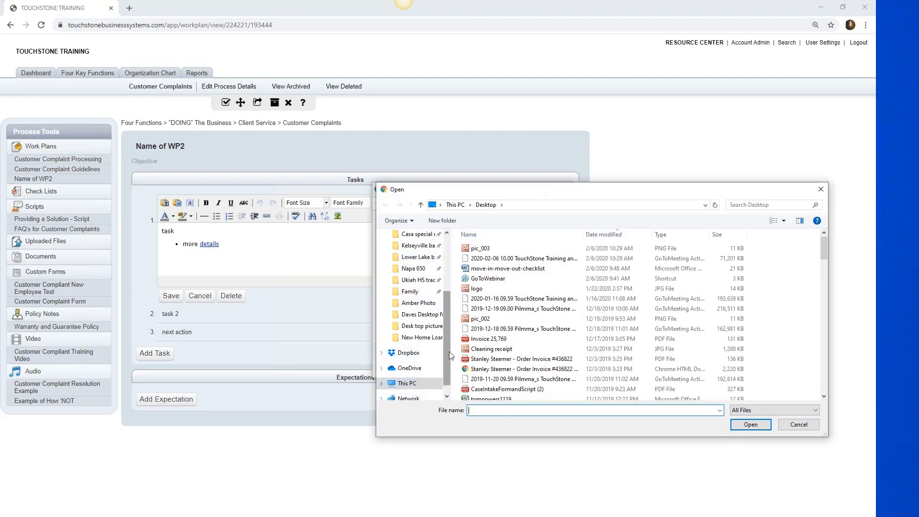
pyautogui.moveTo(447, 351); pyautogui.dragTo(446, 251)
pyautogui.click(413, 254)
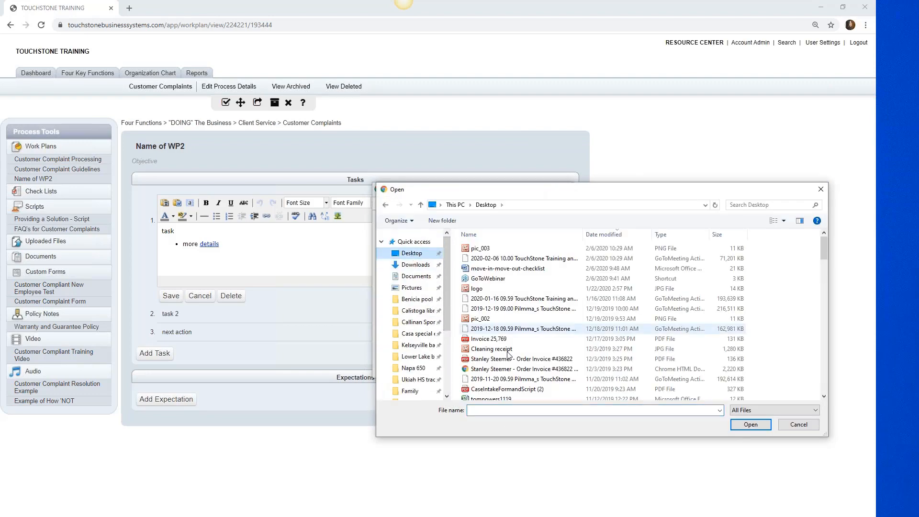
pyautogui.click(488, 411)
pyautogui.write('pic')
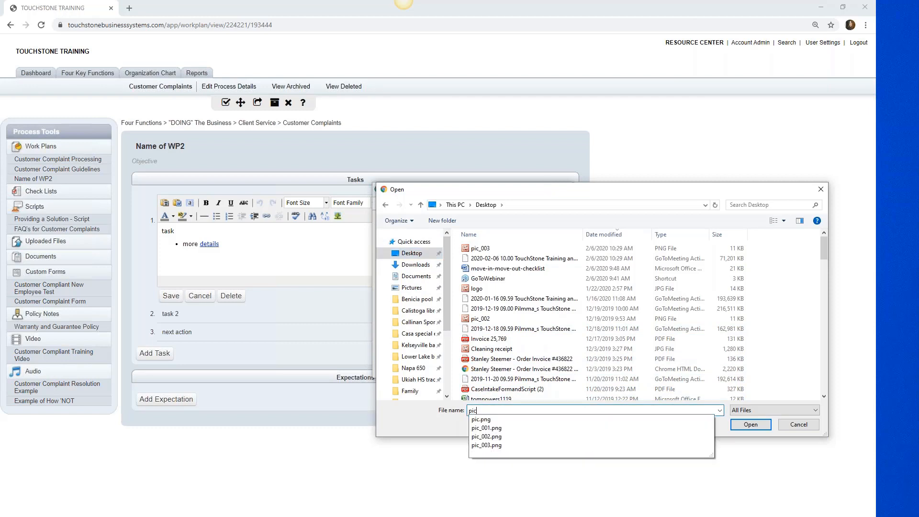
pyautogui.click(499, 420)
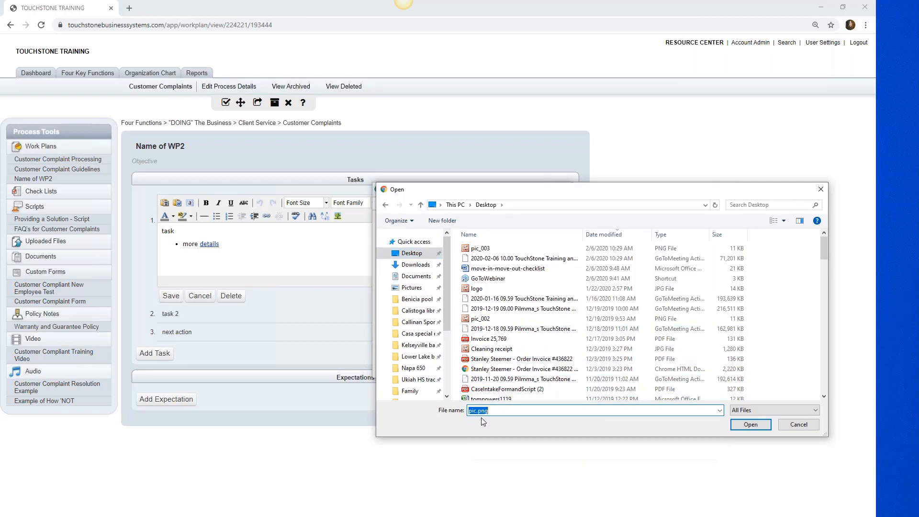
pyautogui.moveTo(674, 191); pyautogui.dragTo(556, 143)
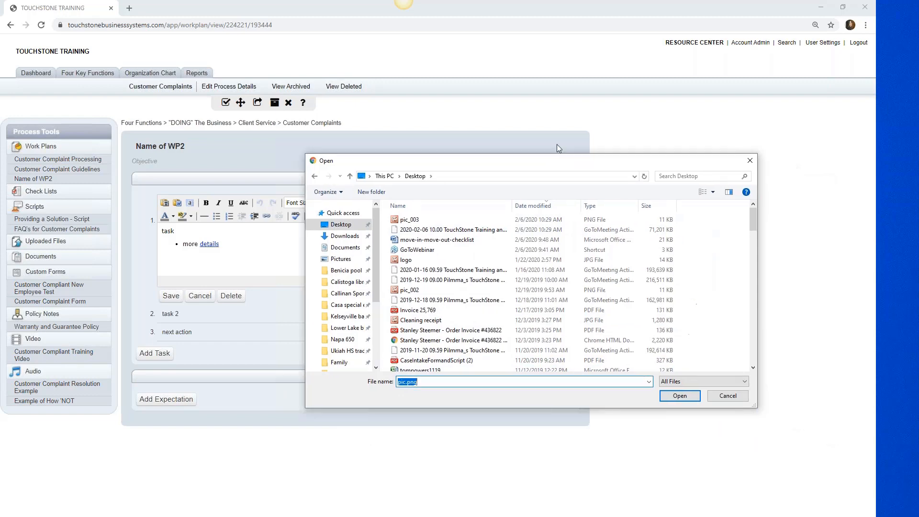
pyautogui.press('Return')
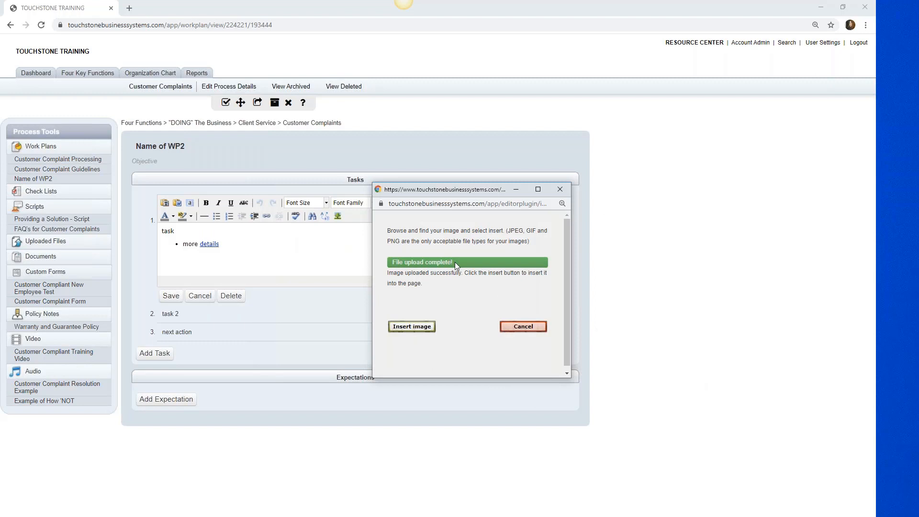
# Step: Insert the uploaded image into the first task, shrink it to about three quarters of its width and save the task
pyautogui.click(415, 328)
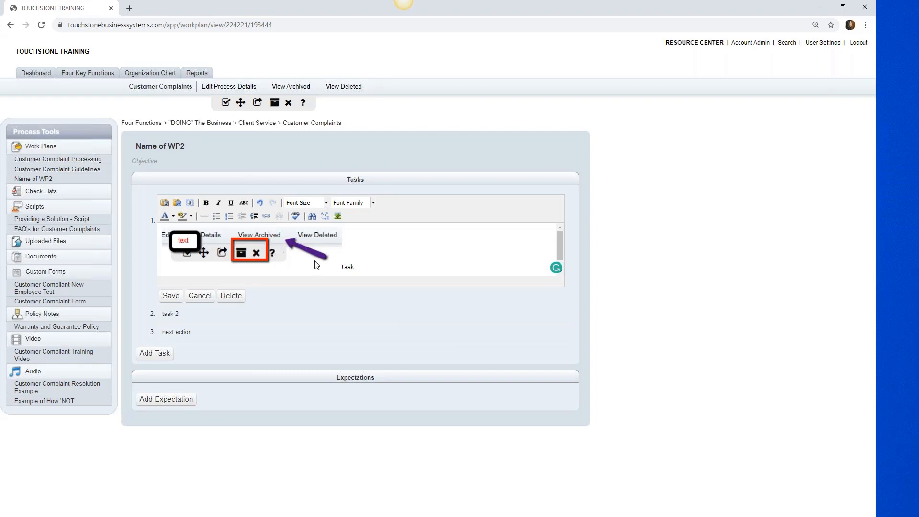
pyautogui.moveTo(342, 270); pyautogui.dragTo(253, 251)
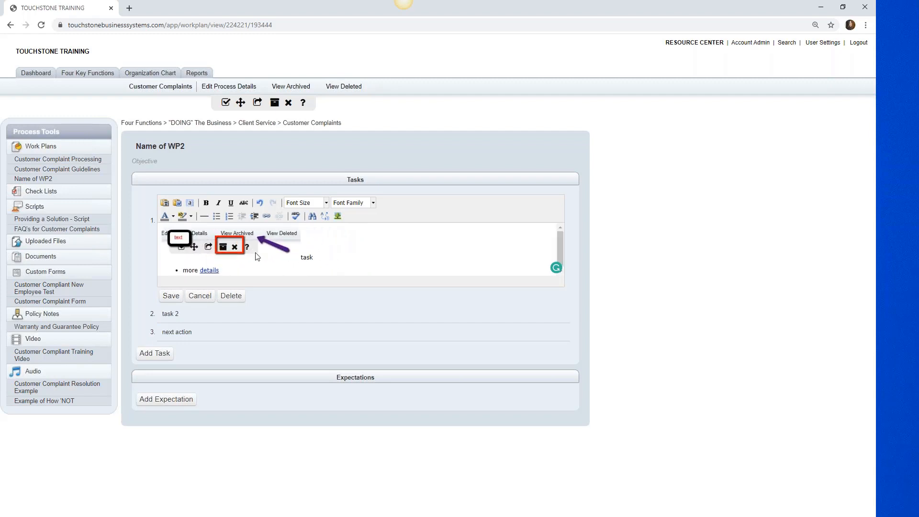
pyautogui.click(170, 296)
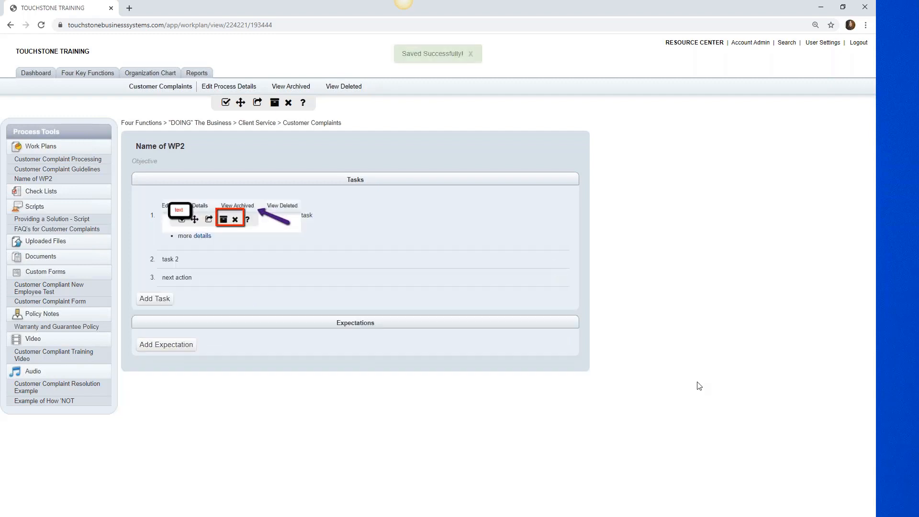
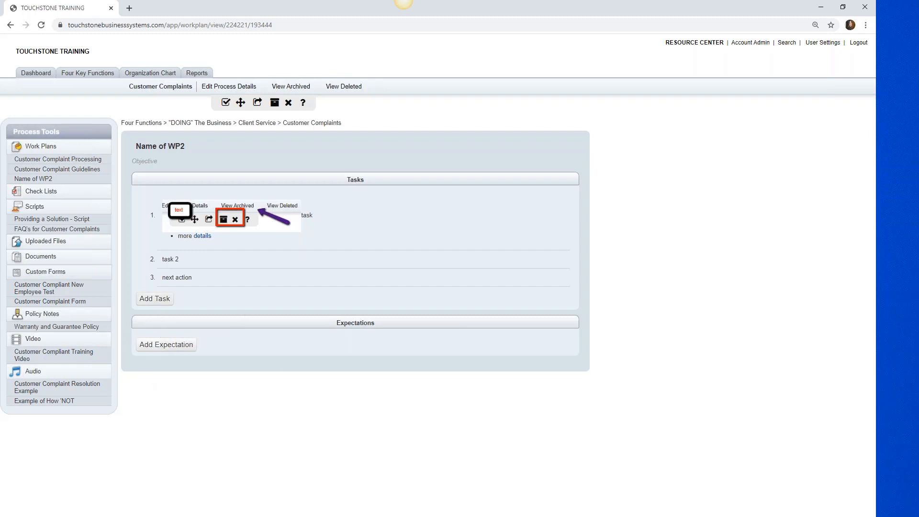
# Step: Add an expectation reading "timing" to the work plan and save it
pyautogui.click(172, 347)
pyautogui.click(171, 348)
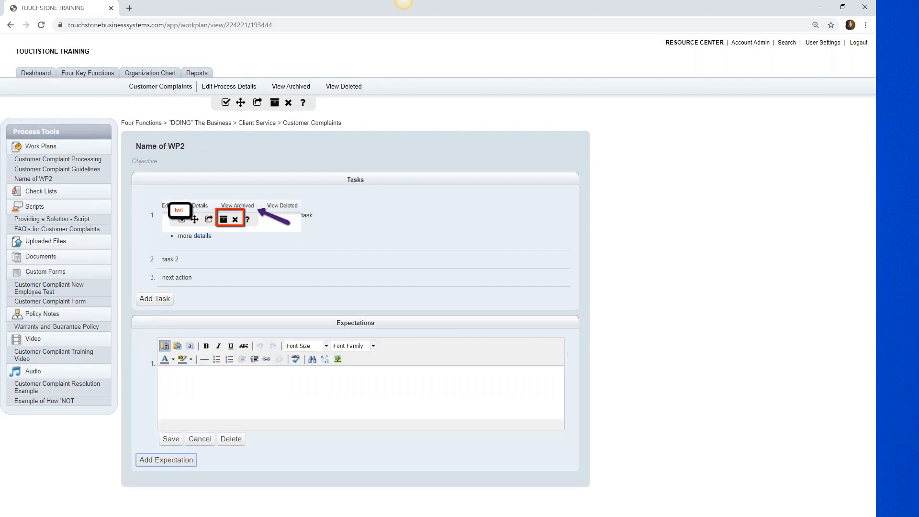
pyautogui.click(183, 382)
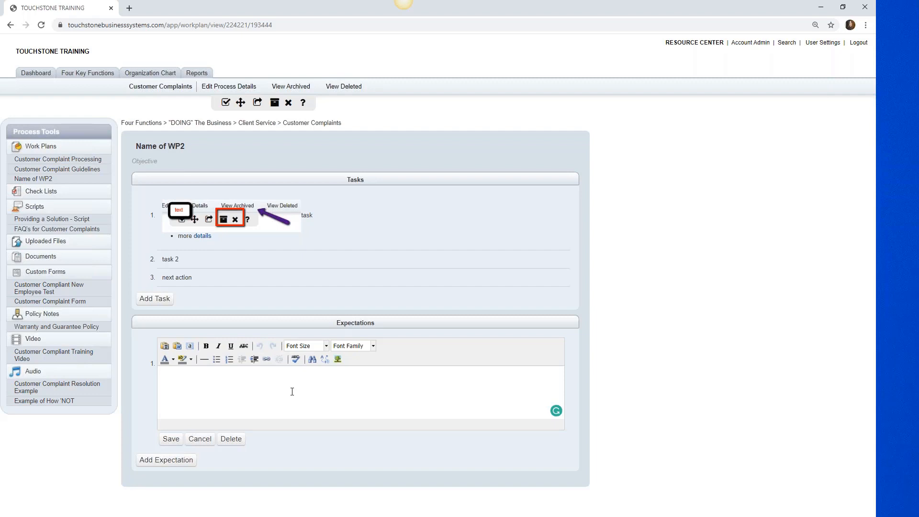
pyautogui.write('timing')
pyautogui.click(173, 438)
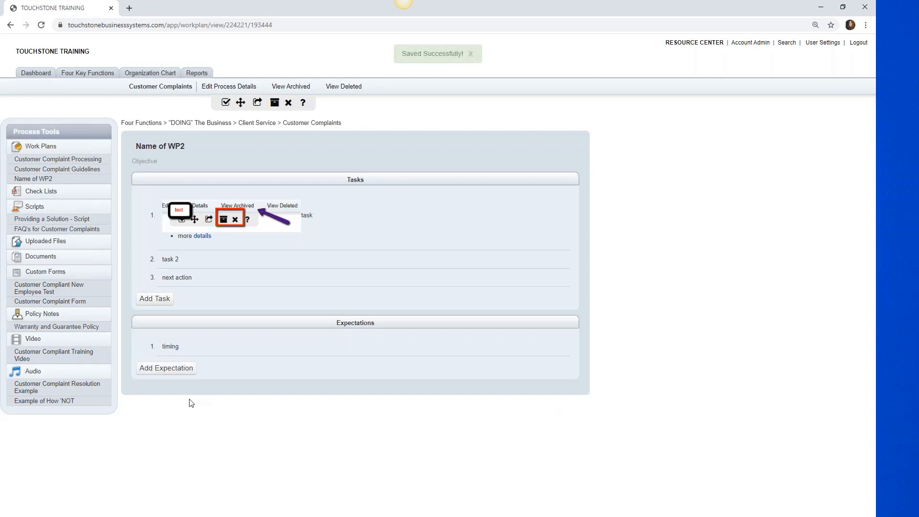
# Step: Add a second expectation reading "subjective" and save it
pyautogui.click(173, 371)
pyautogui.click(180, 369)
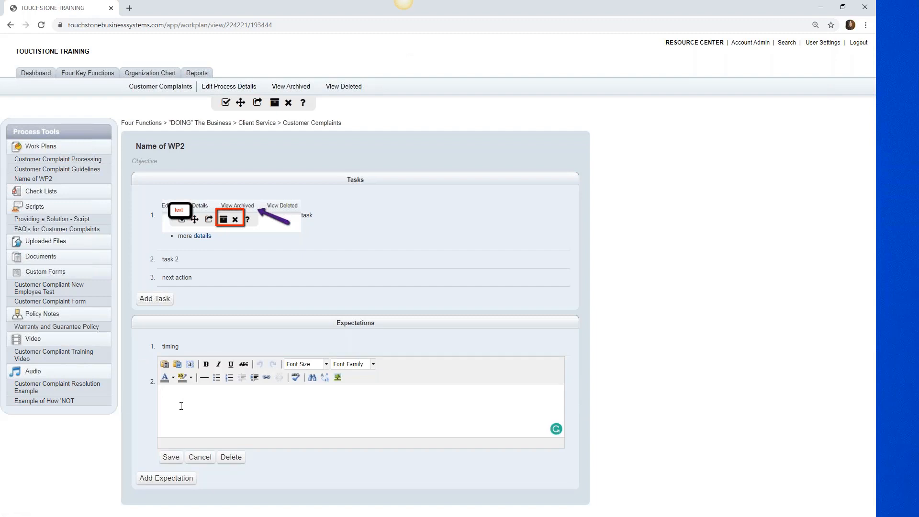
pyautogui.write('subjective')
pyautogui.click(171, 457)
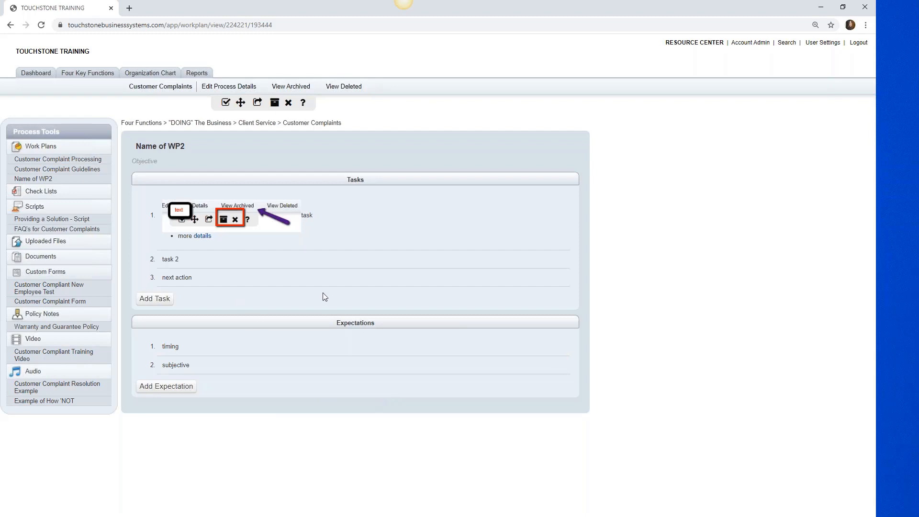
# Step: With task 2 open for editing, try to switch to the Customer Complaint Processing work plan, and save task 2
pyautogui.click(169, 259)
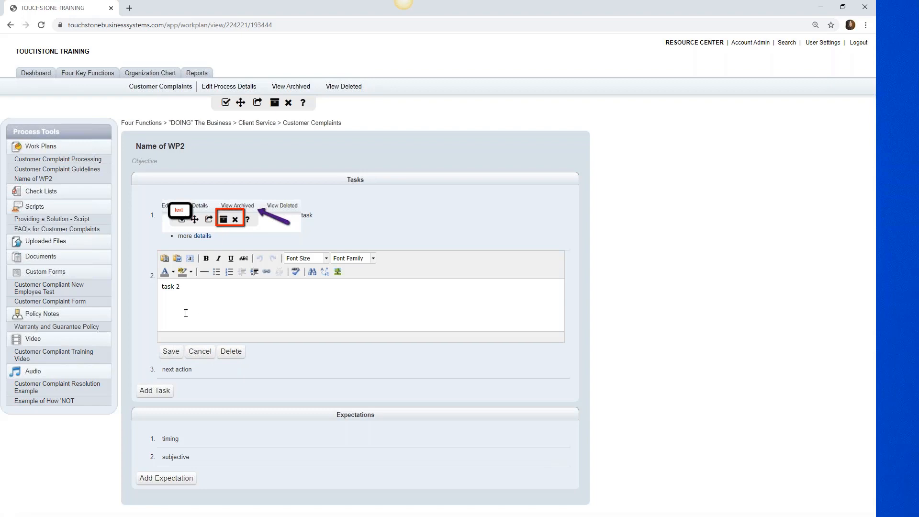
pyautogui.click(79, 160)
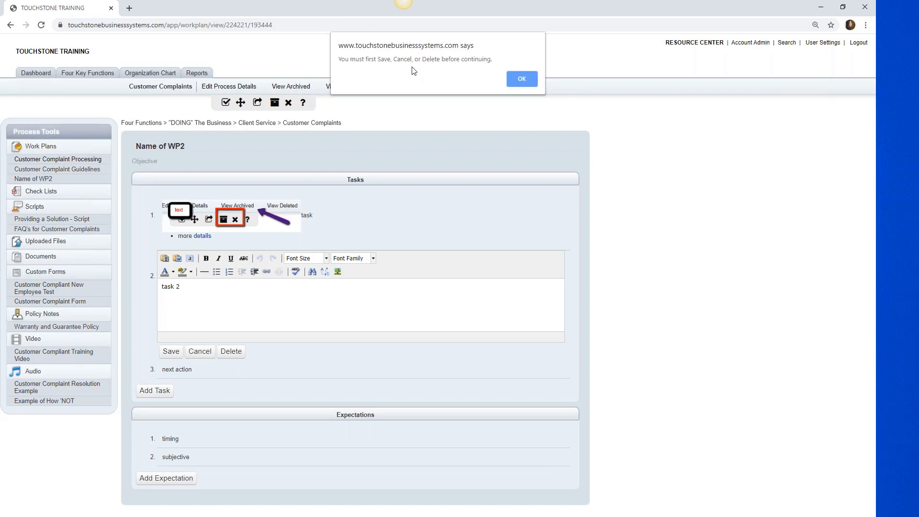
pyautogui.click(523, 78)
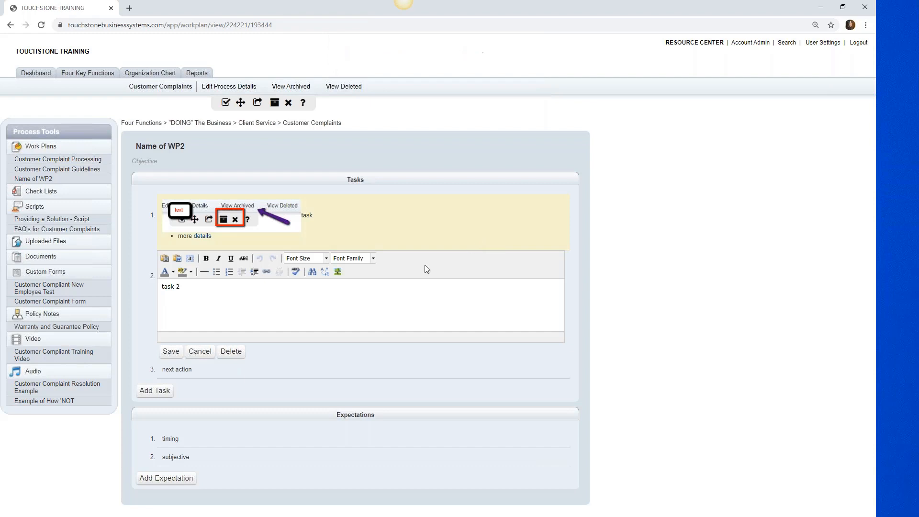
pyautogui.click(171, 351)
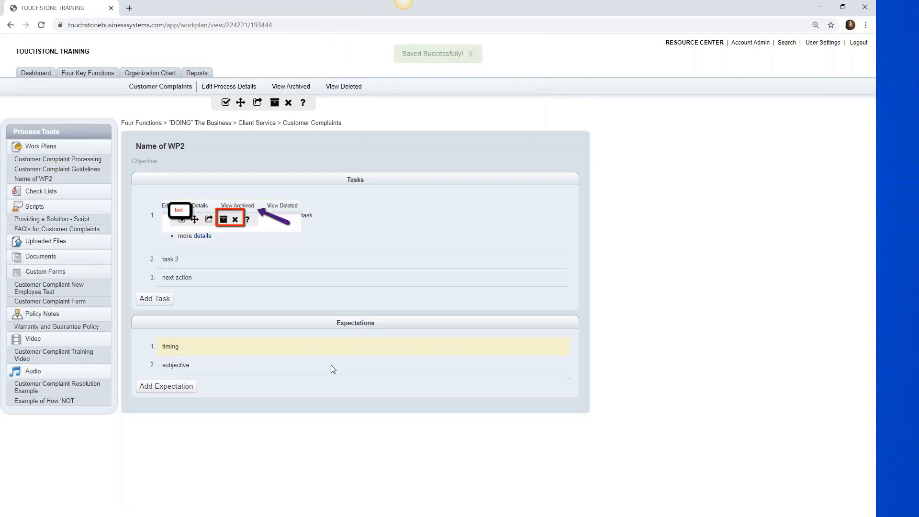
# Step: Open the work plan's name for editing and cancel the edit
pyautogui.click(160, 155)
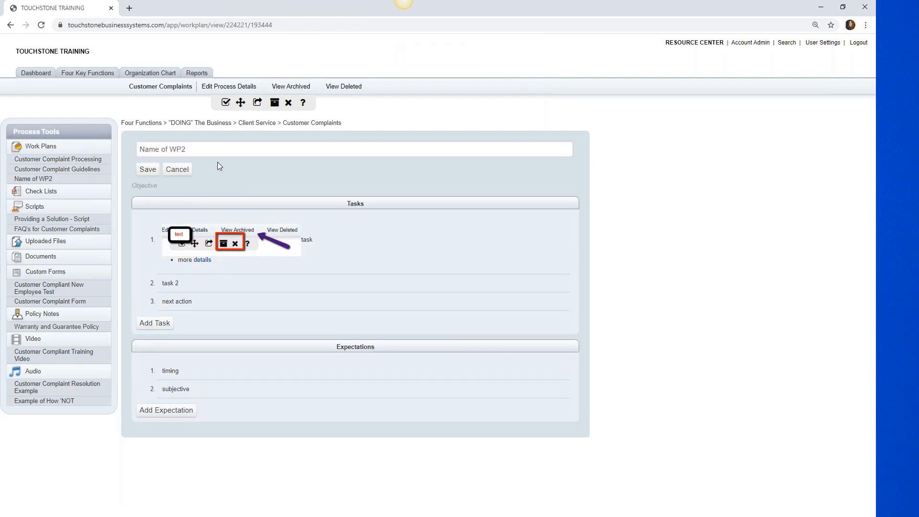
pyautogui.click(177, 170)
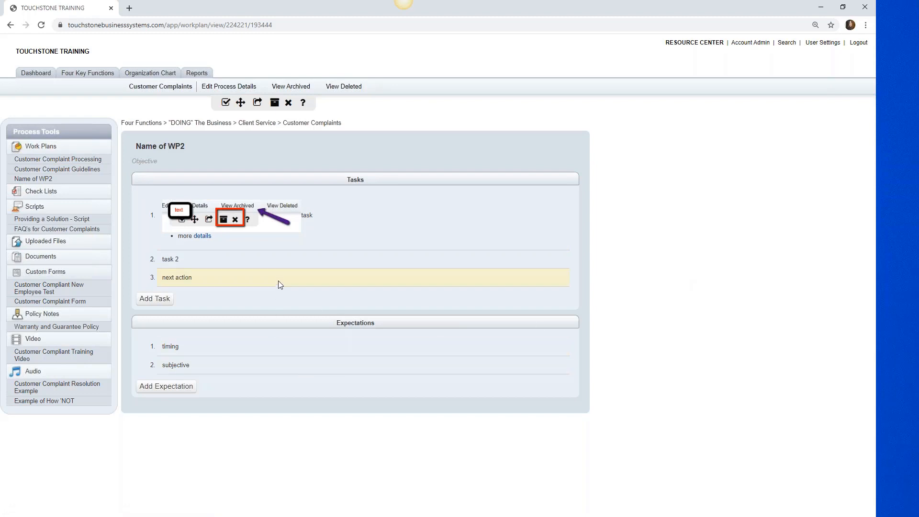
# Step: Reorder the tasks to put "next action" first and "task 2" second, and move Name of WP2 to the start of the work plans list
pyautogui.moveTo(280, 285); pyautogui.dragTo(278, 205)
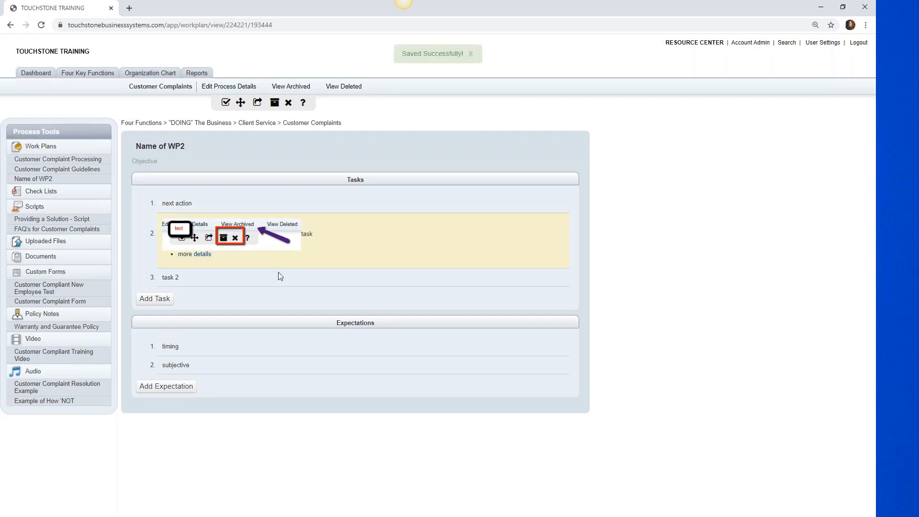
pyautogui.moveTo(280, 279); pyautogui.dragTo(293, 219)
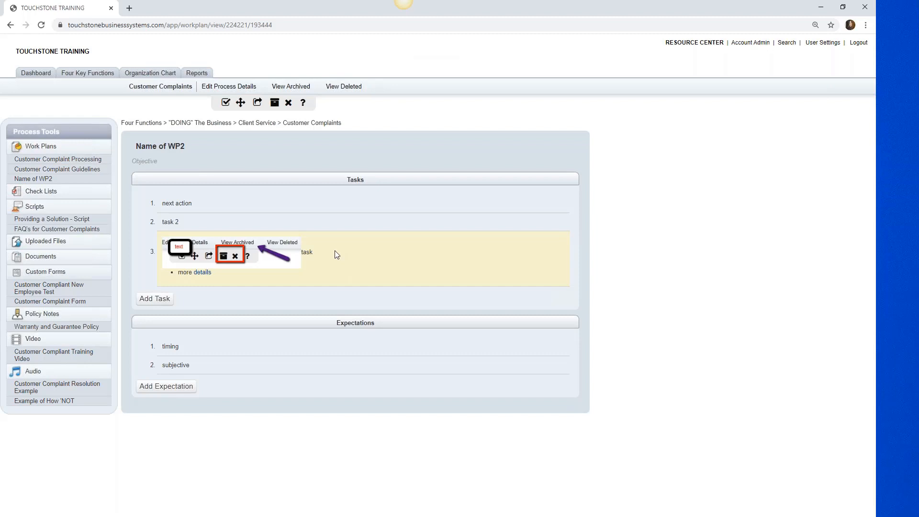
pyautogui.moveTo(49, 180)
pyautogui.mouseDown()
pyautogui.moveTo(51, 158)
pyautogui.moveTo(63, 176)
pyautogui.mouseUp()
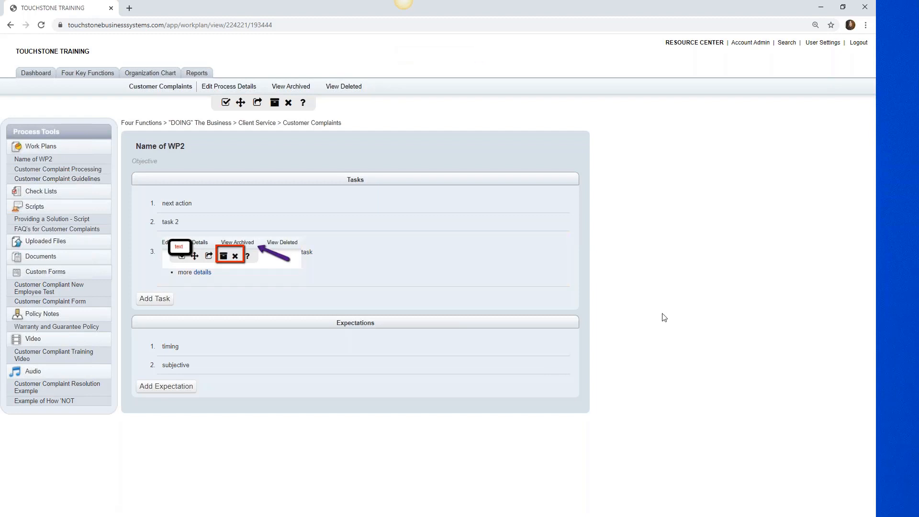
pyautogui.moveTo(331, 351)
pyautogui.mouseDown()
pyautogui.moveTo(337, 362)
pyautogui.moveTo(325, 349)
pyautogui.mouseUp()
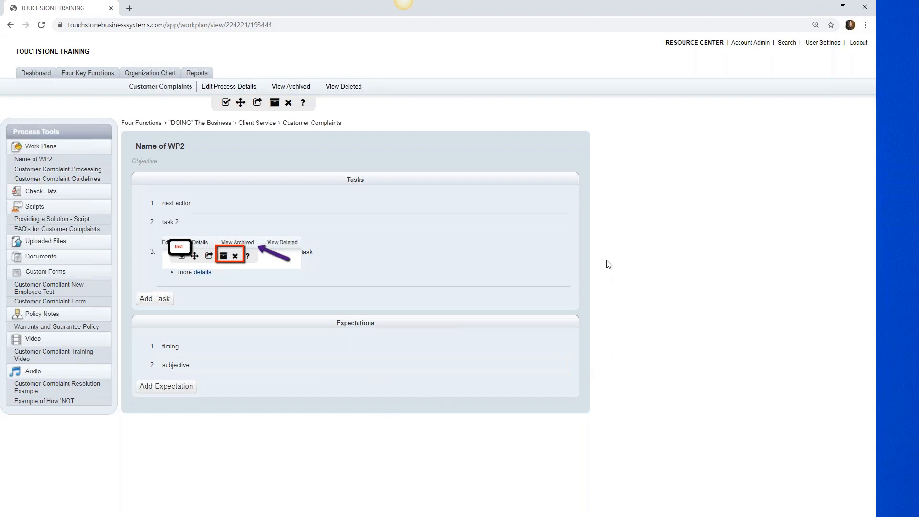
# Step: Convert the Name of WP2 work plan to a check list, and reopen the Name of WP2 work plan
pyautogui.click(227, 104)
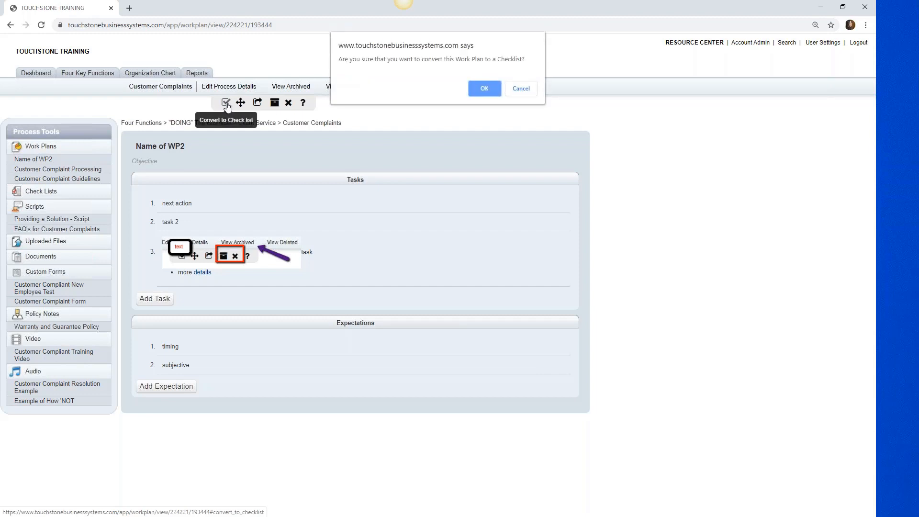
pyautogui.click(489, 89)
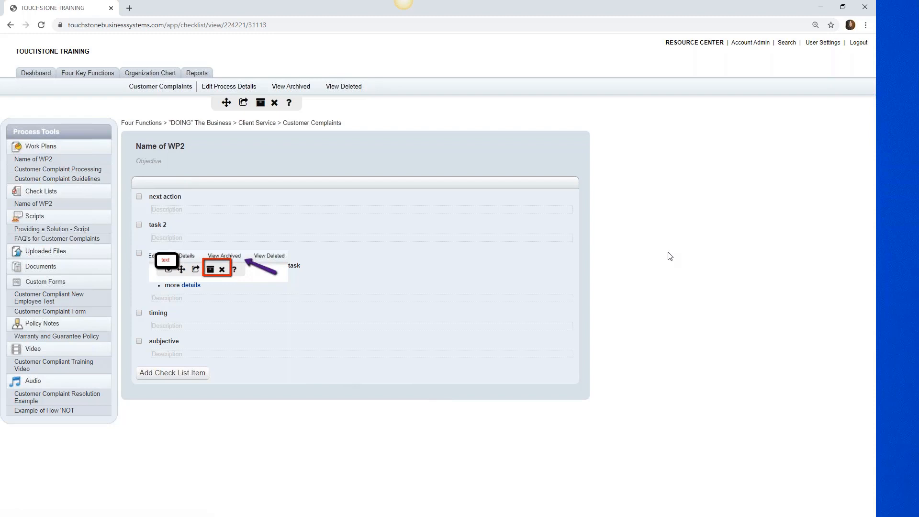
pyautogui.click(47, 160)
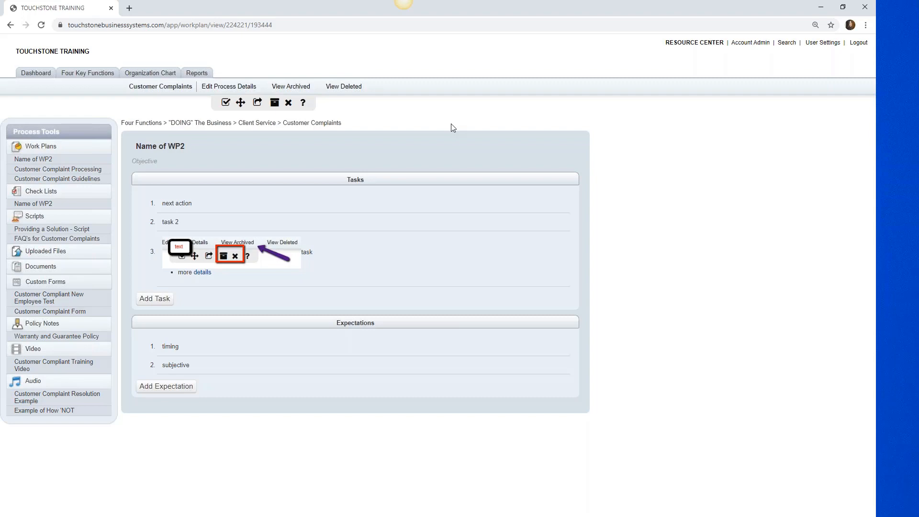
# Step: Try moving the work plan to New Employee 60 Day Review under Employee Management, and close the move dialog without saving
pyautogui.click(240, 103)
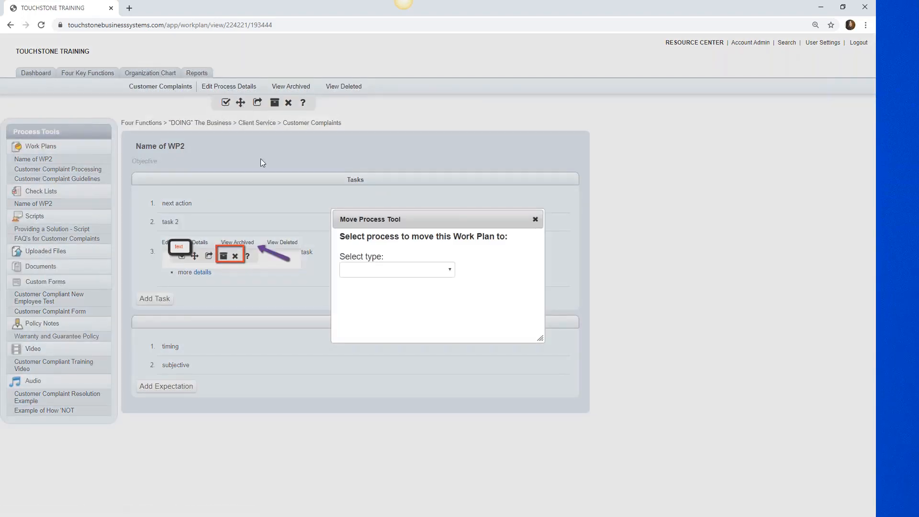
pyautogui.click(450, 272)
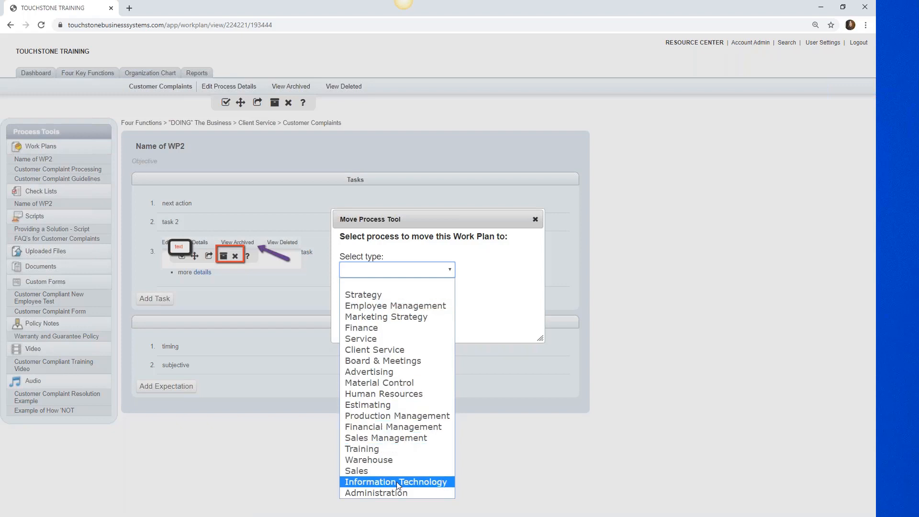
pyautogui.click(410, 307)
pyautogui.scroll(-1, 538, 319)
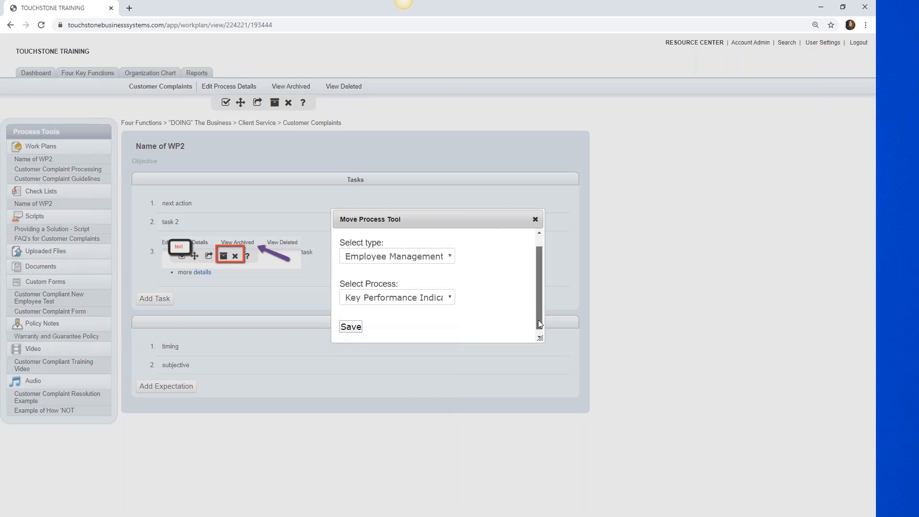
pyautogui.click(447, 298)
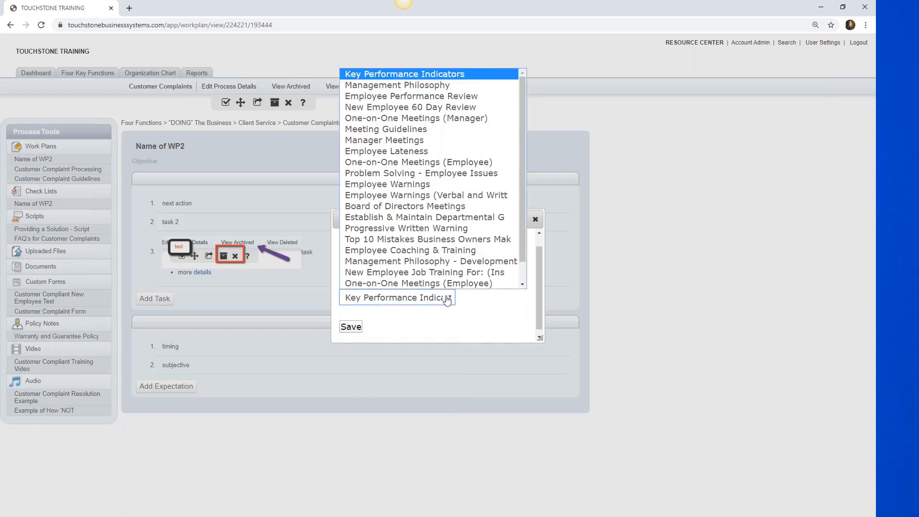
pyautogui.click(427, 108)
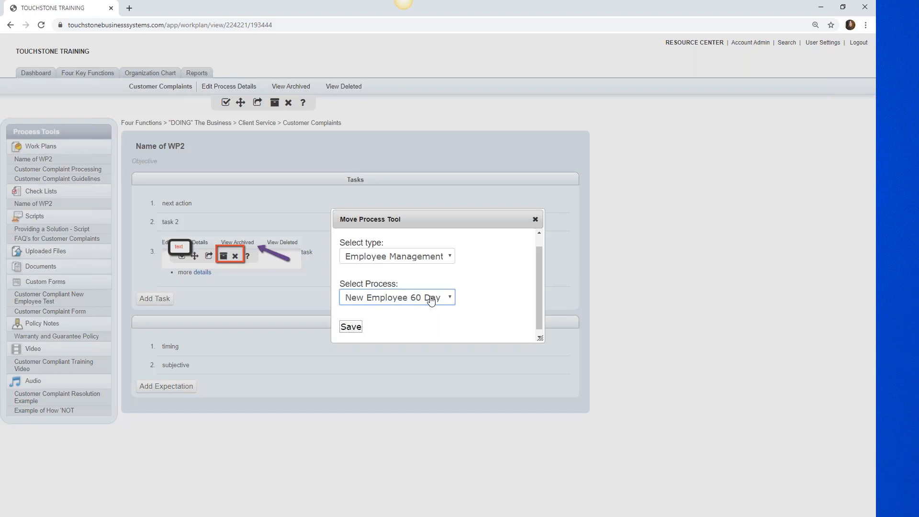
pyautogui.click(535, 220)
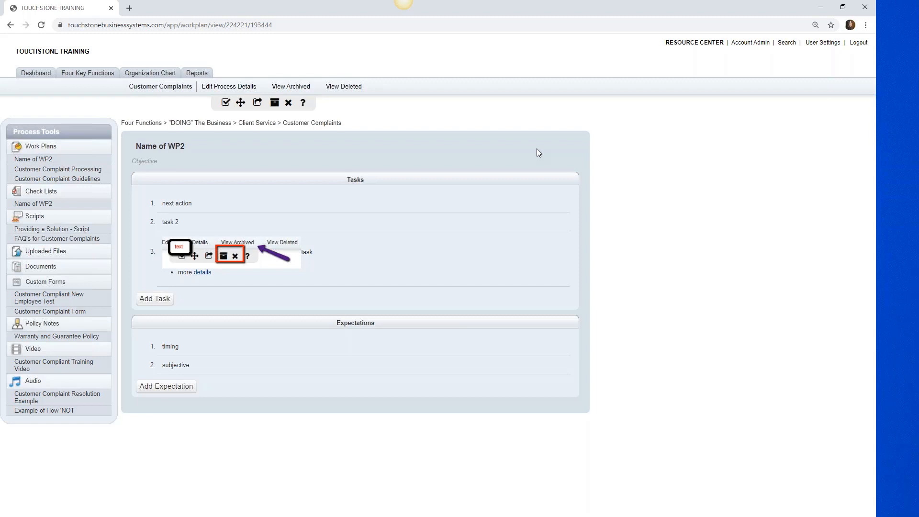
# Step: View the work plan's print and email options, and copy the work plan page's web address
pyautogui.click(258, 104)
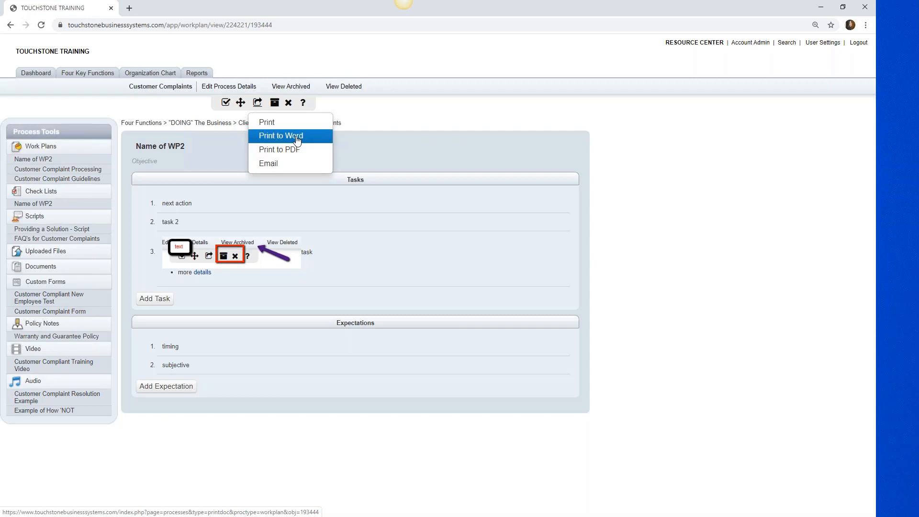
pyautogui.click(427, 125)
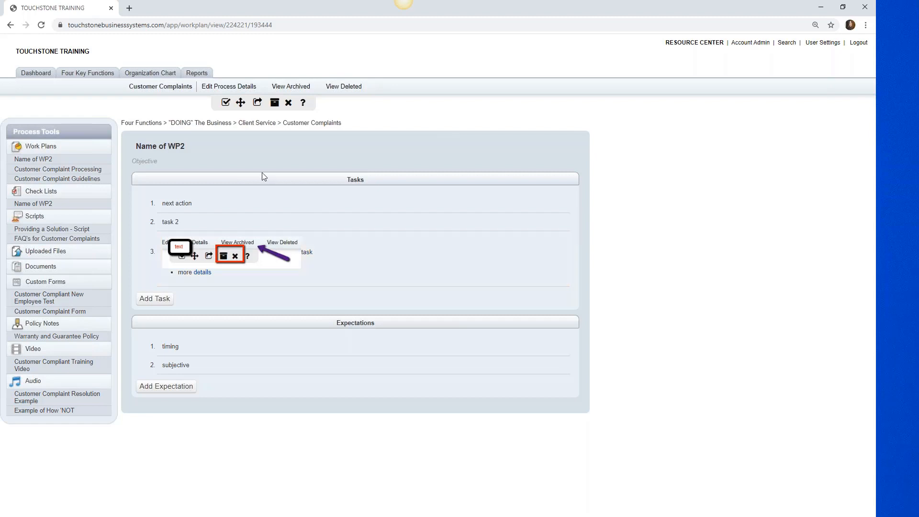
pyautogui.click(165, 24)
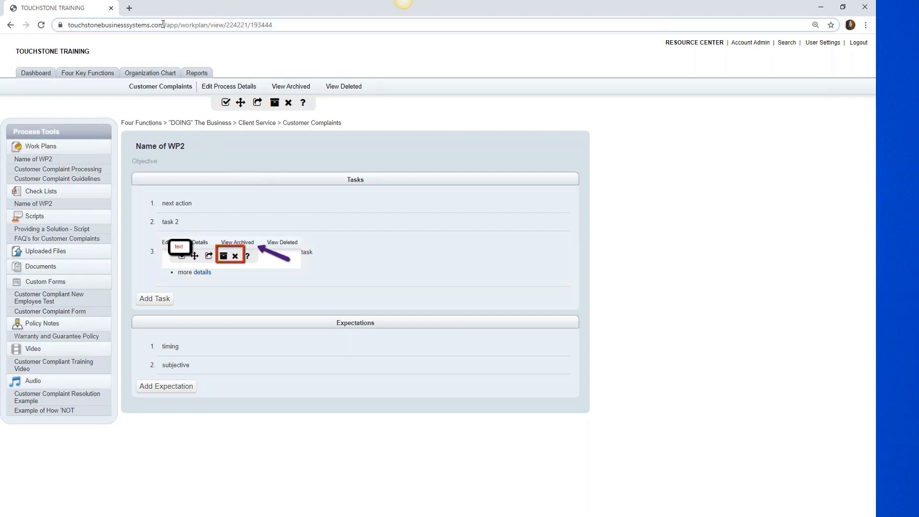
pyautogui.rightClick(163, 24)
pyautogui.click(181, 77)
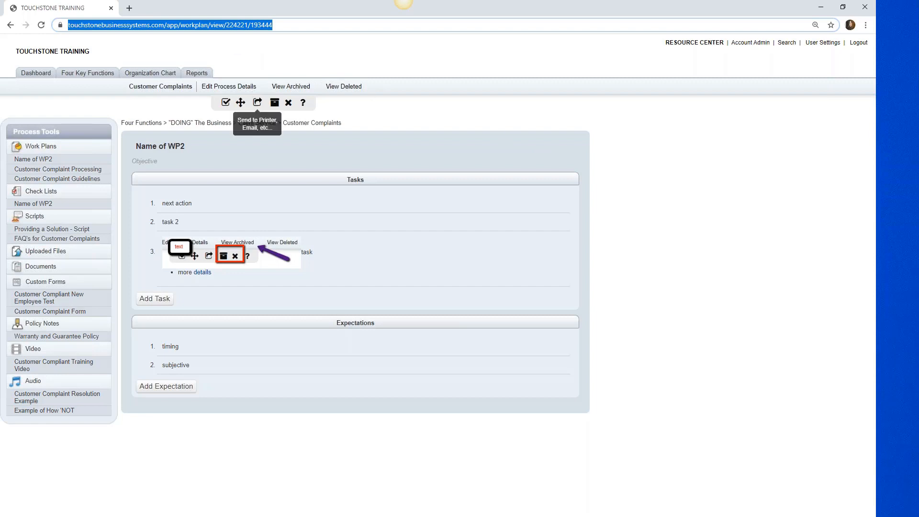
pyautogui.click(257, 103)
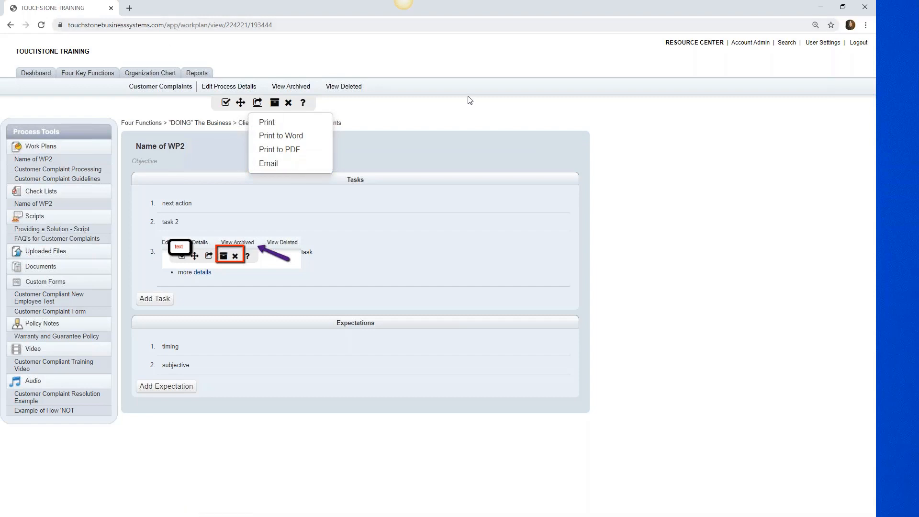
pyautogui.click(574, 149)
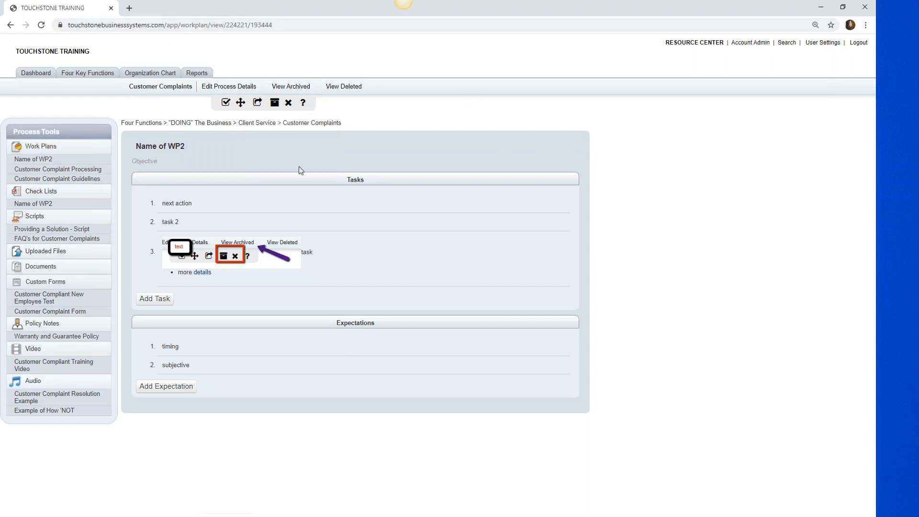
# Step: Try to archive the open Name of WP2 work plan, and restore the Name of WP2 listed among the archived work plans
pyautogui.click(275, 104)
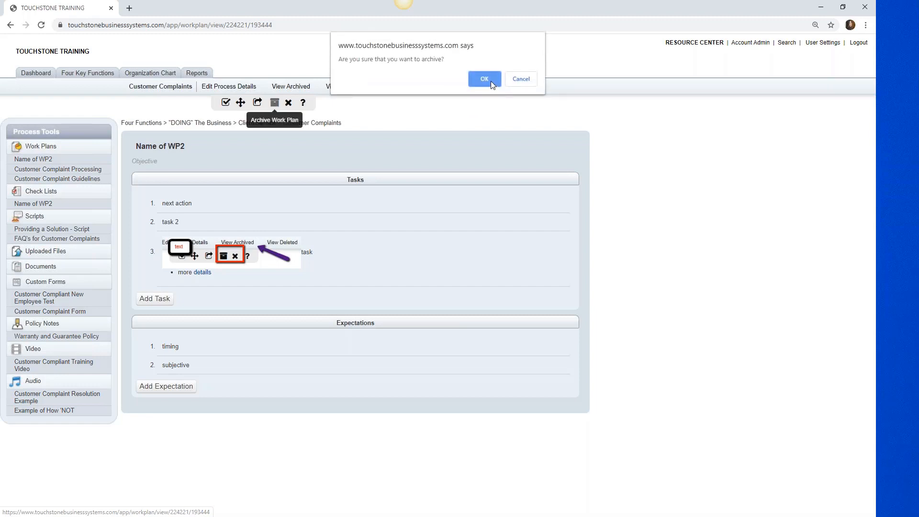
pyautogui.click(485, 80)
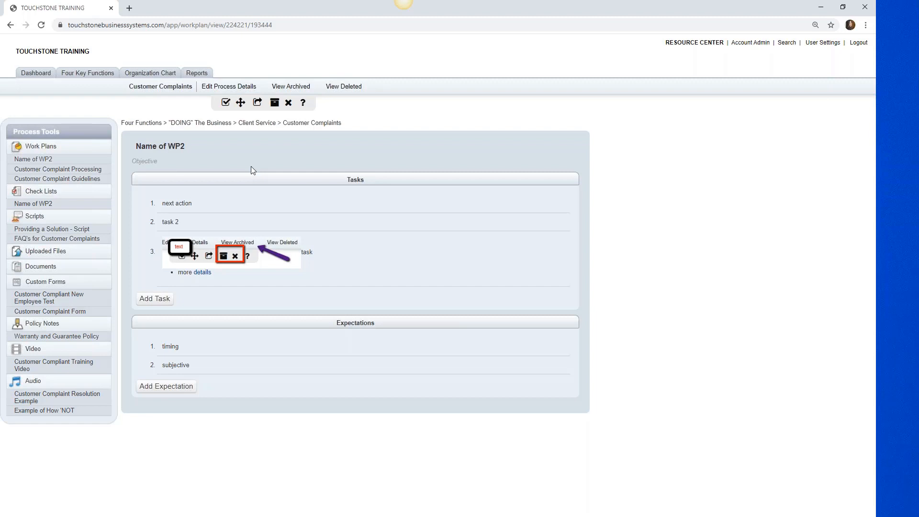
pyautogui.click(292, 89)
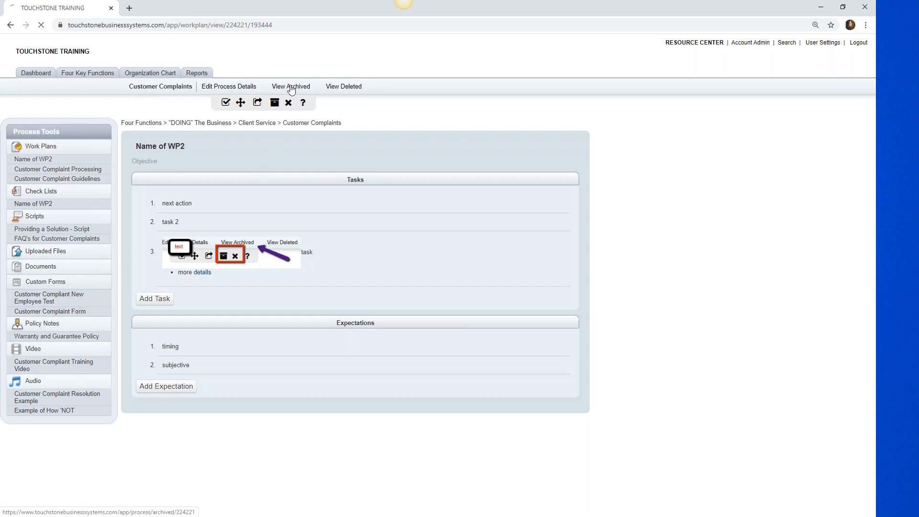
pyautogui.click(245, 176)
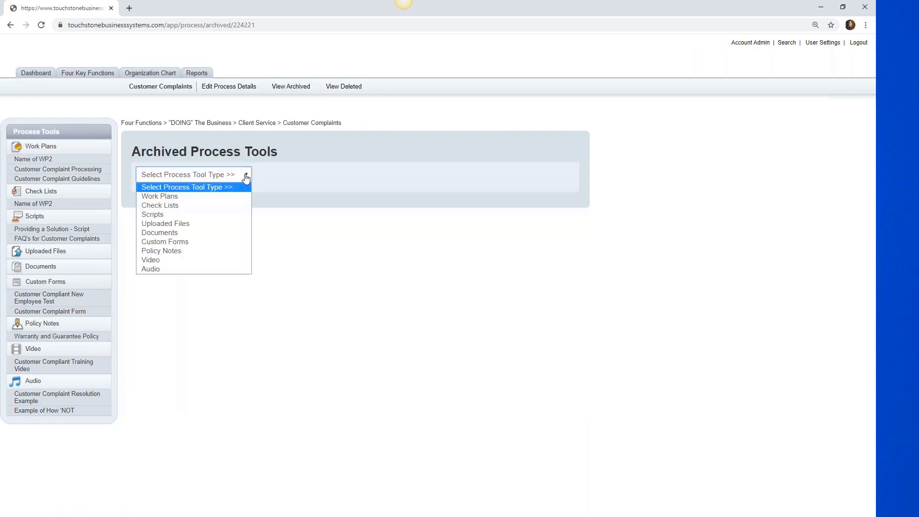
pyautogui.click(167, 199)
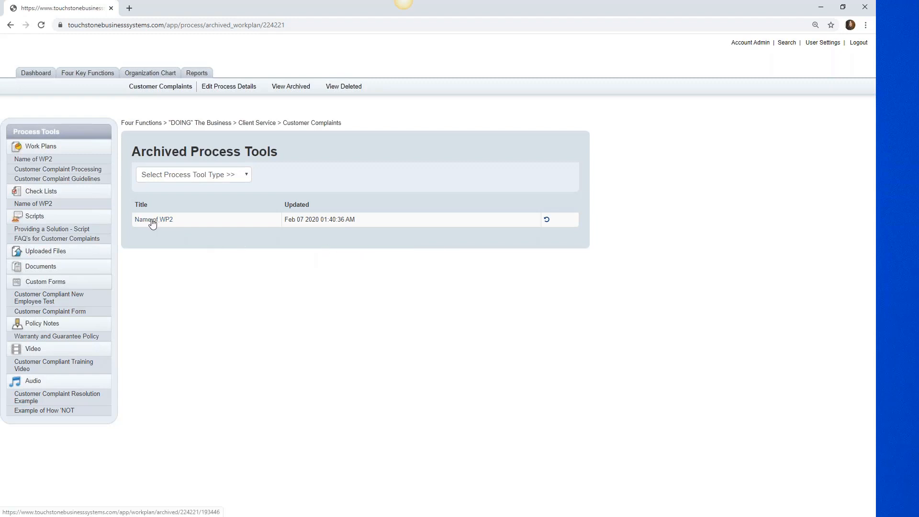
pyautogui.click(547, 220)
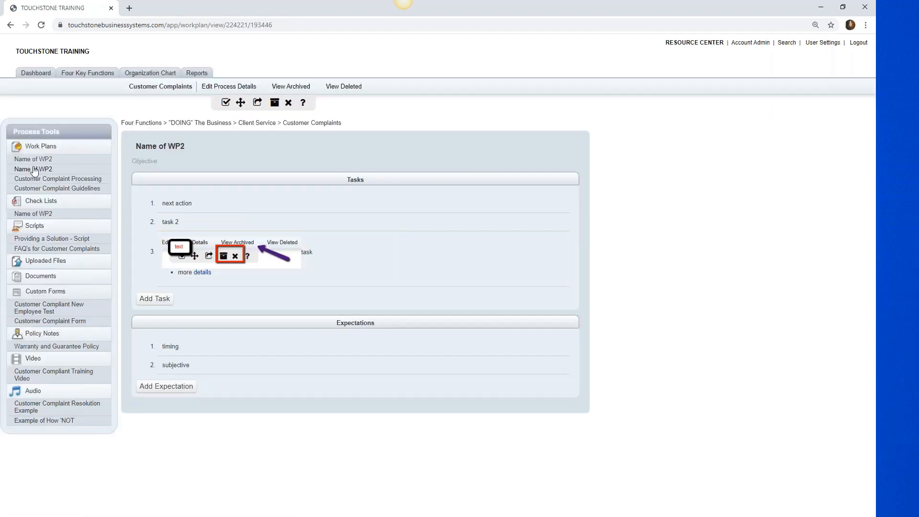
# Step: Delete both Name of WP2 work plans, starting with the restored copy
pyautogui.moveTo(46, 173)
pyautogui.click(288, 103)
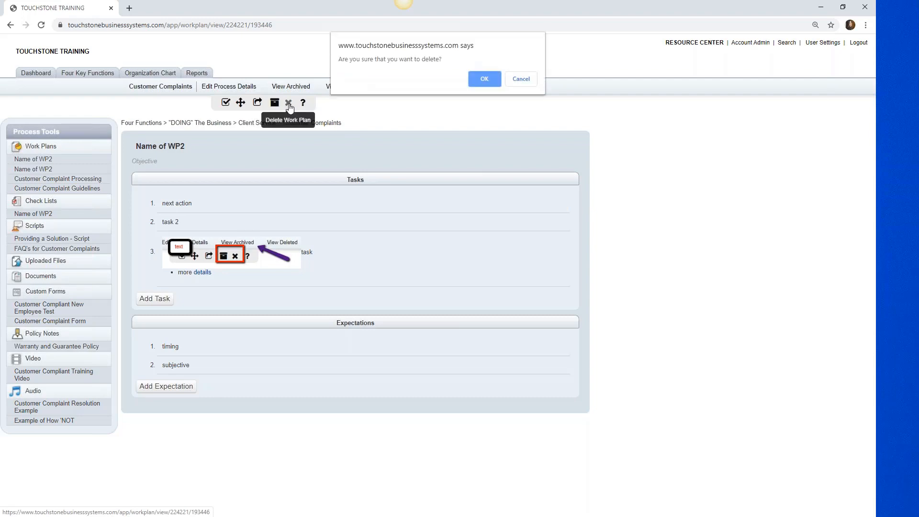
pyautogui.click(484, 79)
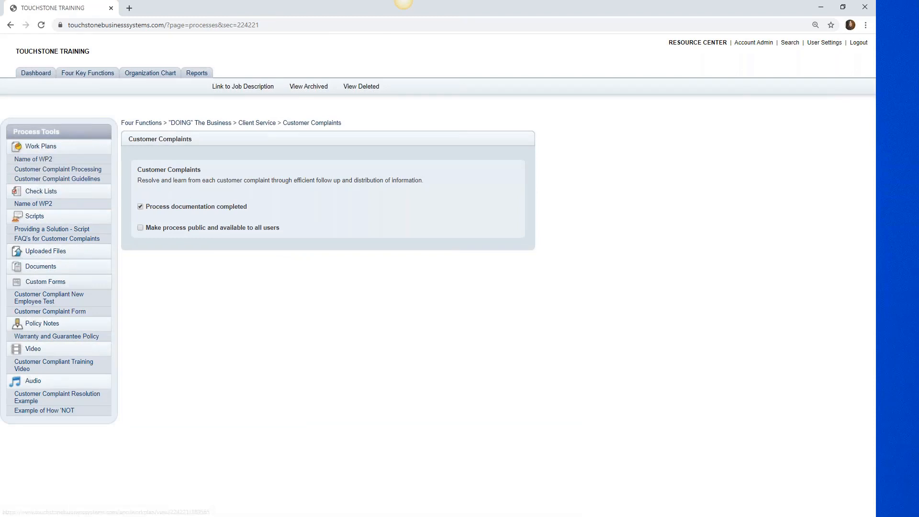
pyautogui.click(47, 161)
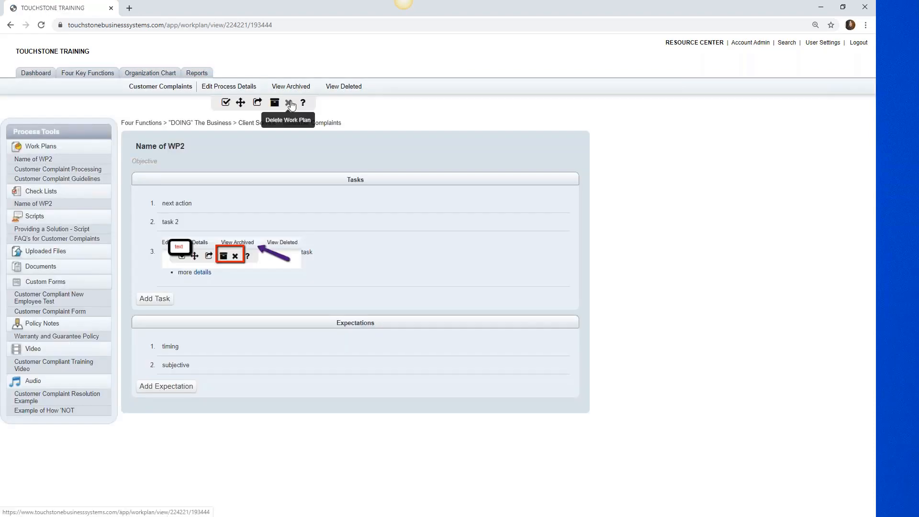
pyautogui.click(290, 103)
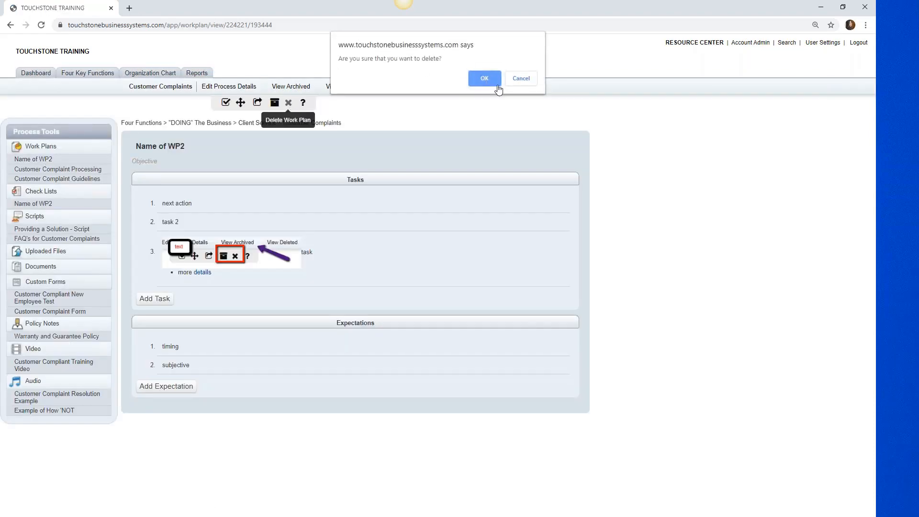
pyautogui.click(485, 78)
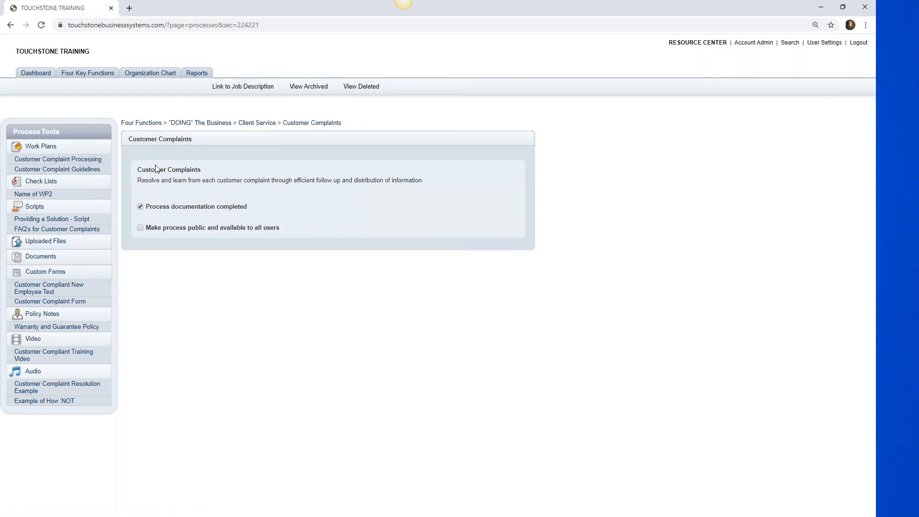
# Step: In Customer Complaint Processing task 1, end "Gather the following information" with a colon and start a new paragraph before "client name"
pyautogui.click(82, 163)
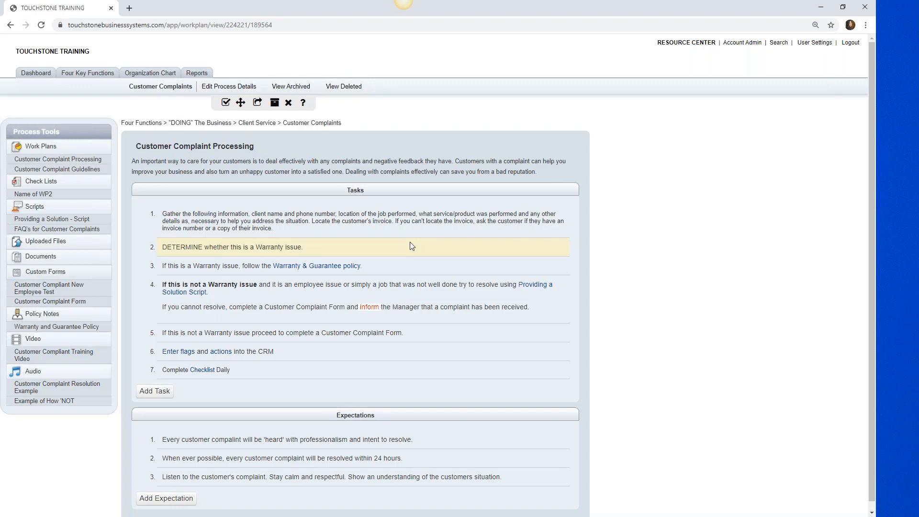
pyautogui.click(387, 213)
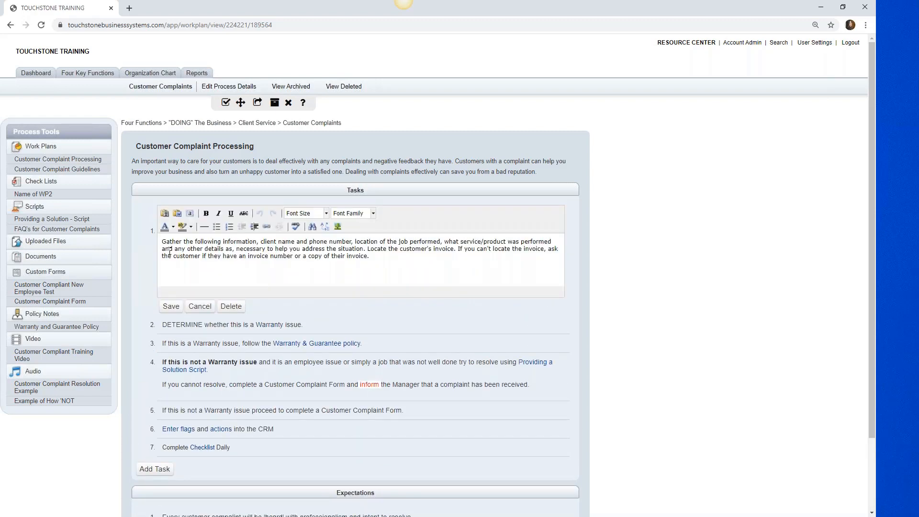
pyautogui.click(259, 242)
pyautogui.press('BackSpace')
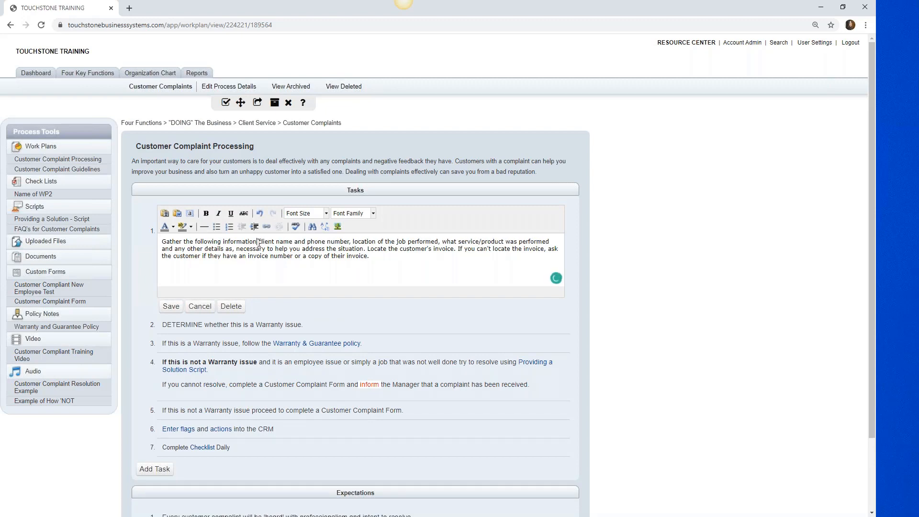
pyautogui.write(':')
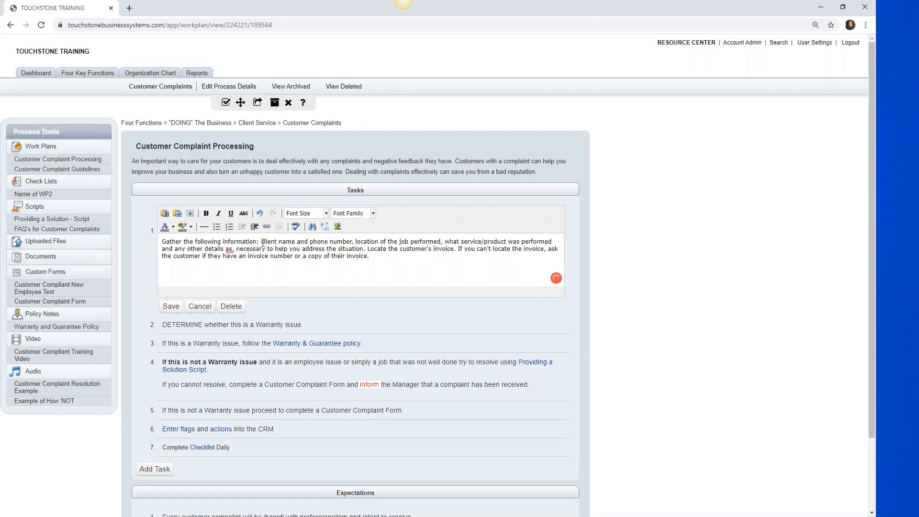
pyautogui.press('Return')
pyautogui.press('Return')
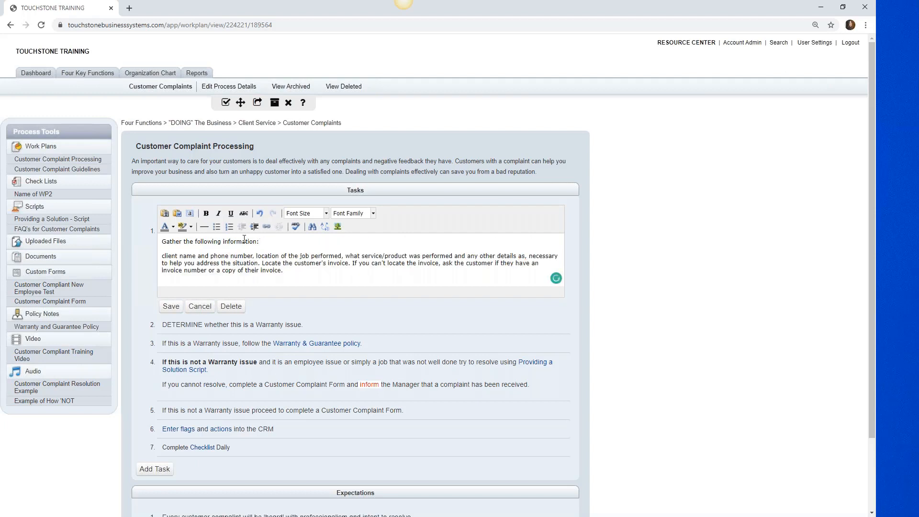
# Step: Turn task 1's remaining text into a bulleted list, with bullets starting at "client name", "location of the job" and "what service/product"
pyautogui.click(220, 228)
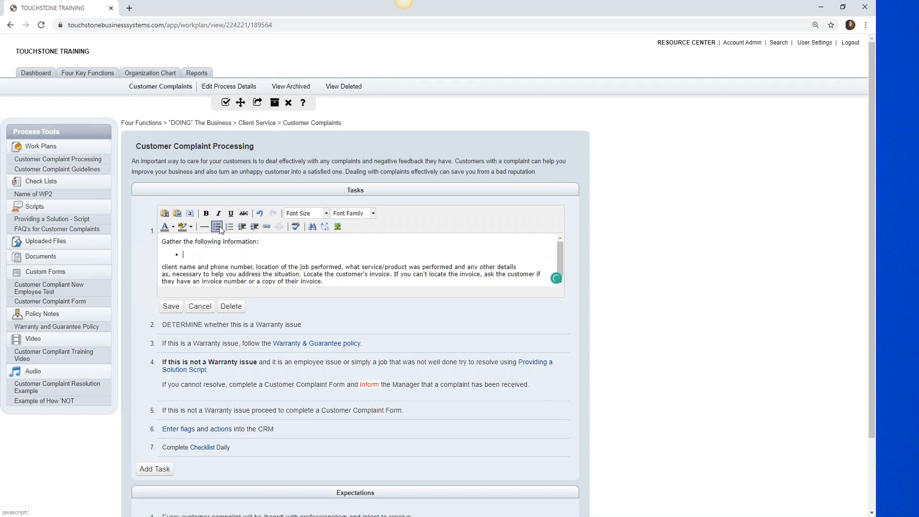
pyautogui.click(163, 267)
pyautogui.press('BackSpace')
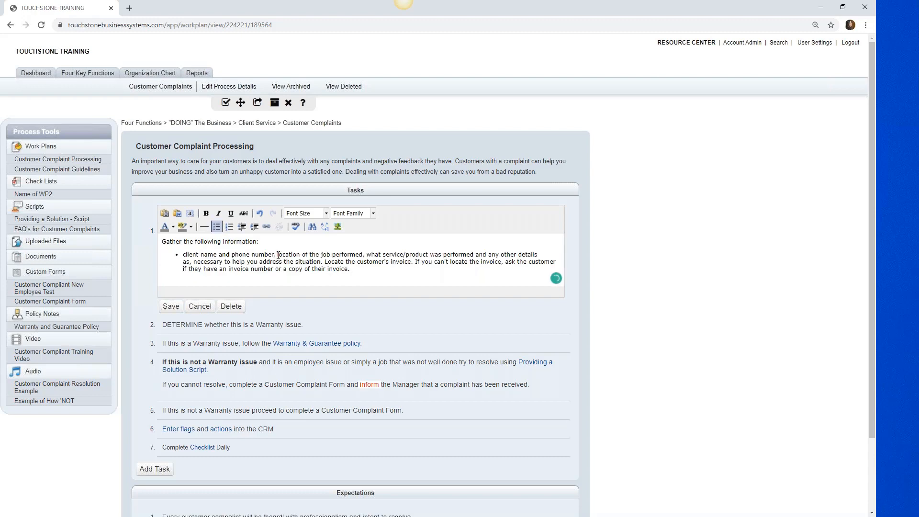
pyautogui.press('Return')
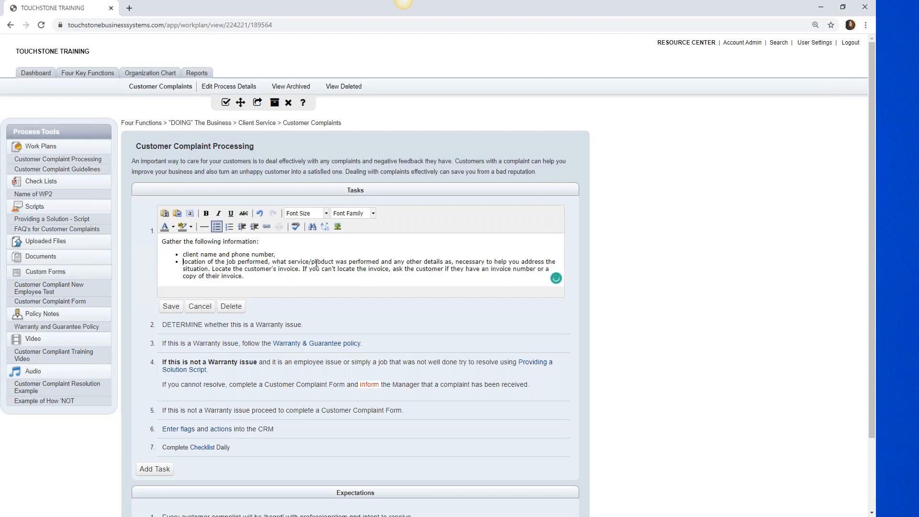
pyautogui.click(273, 262)
pyautogui.press('Return')
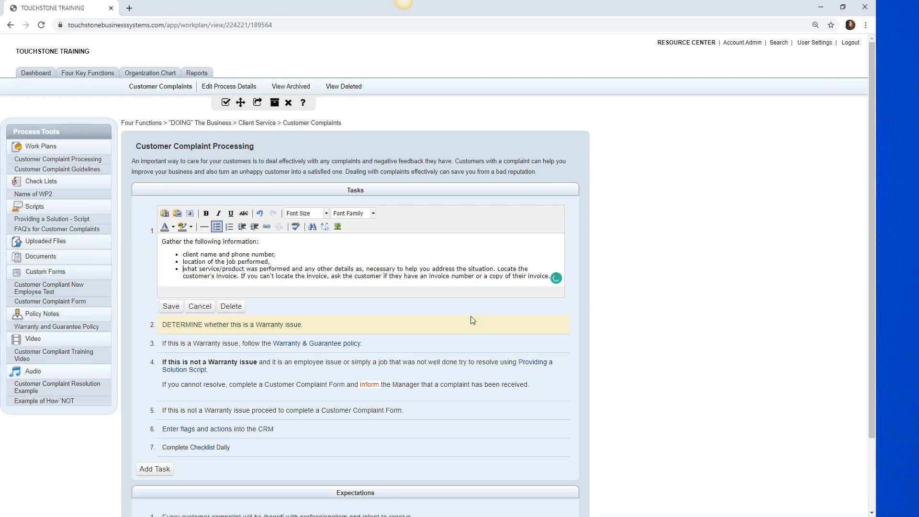
# Step: In task 1, add a comma after "details as" and start new bullets at "necessary to help" and "Locate the customer's invoice"
pyautogui.click(363, 268)
pyautogui.write(',')
pyautogui.press('Return')
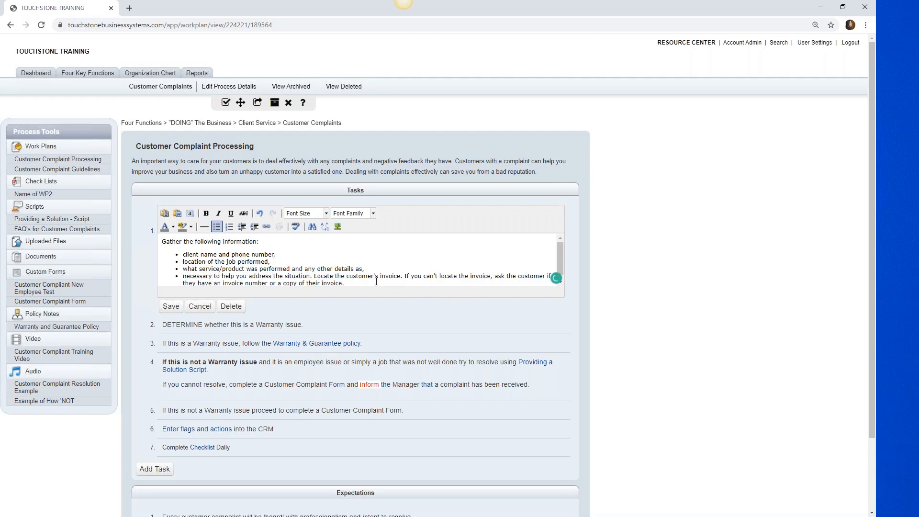
pyautogui.click(315, 277)
pyautogui.press('Return')
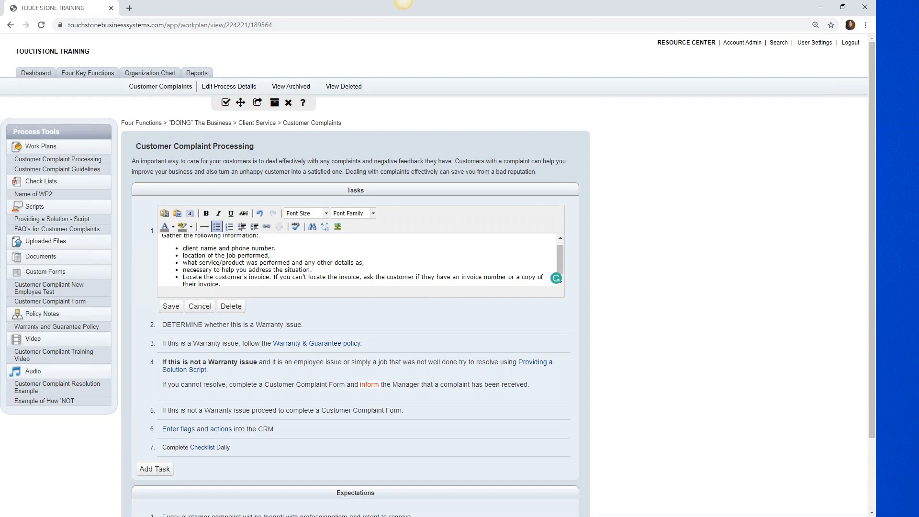
# Step: Start a new bullet at "and any other details as," and indent it one level beneath "what service/product was performed"
pyautogui.click(293, 265)
pyautogui.press('Return')
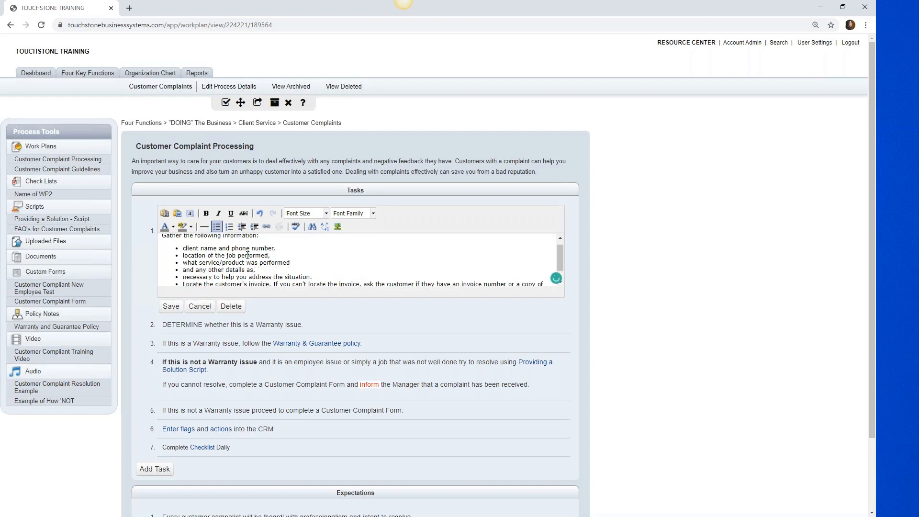
pyautogui.click(255, 226)
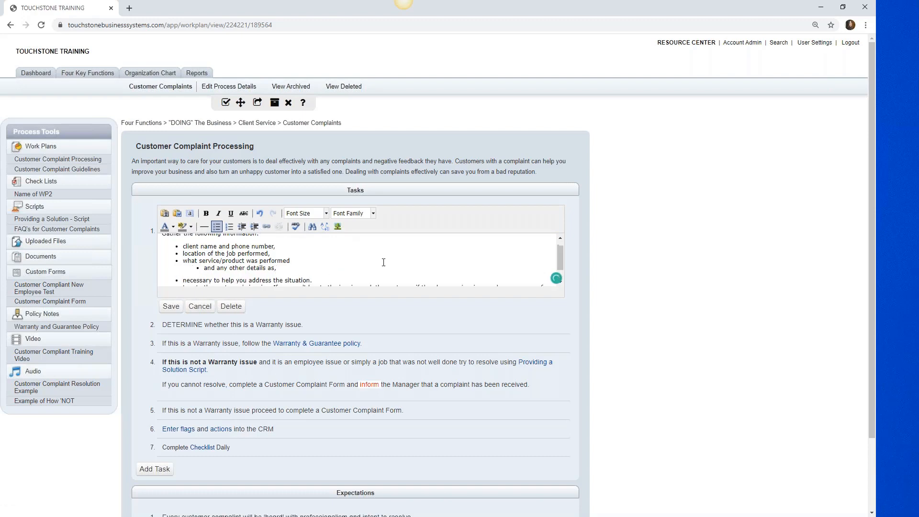
# Step: Cut the "Locate the customer's invoice" bullet text through "a copy of their invoice." out of task 1 and save the task
pyautogui.scroll(-1, 383, 262)
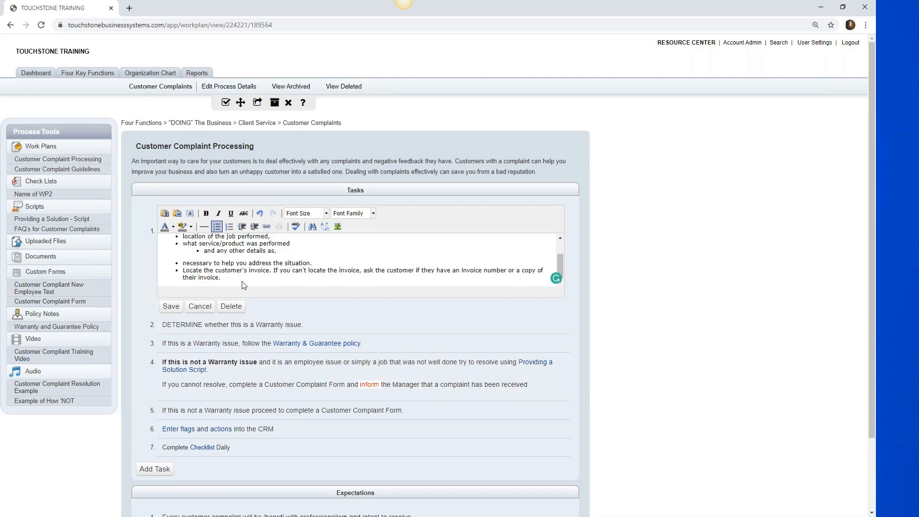
pyautogui.click(183, 270)
pyautogui.moveTo(185, 272); pyautogui.dragTo(221, 280)
pyautogui.hotkey('ctrl', 'c')
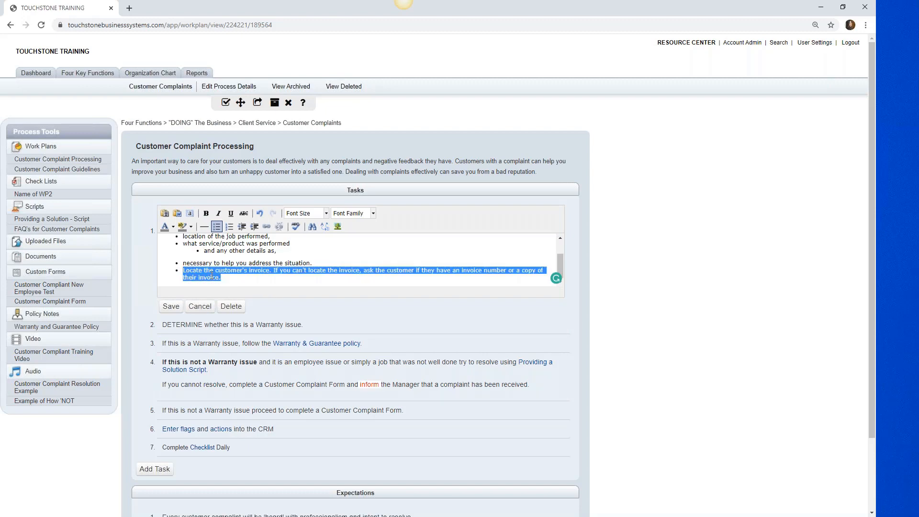
pyautogui.rightClick(217, 280)
pyautogui.click(233, 299)
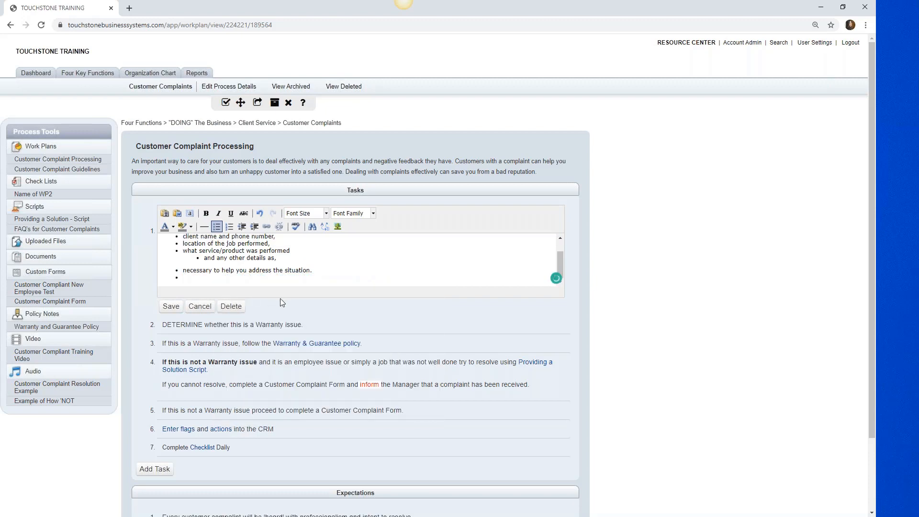
pyautogui.click(171, 307)
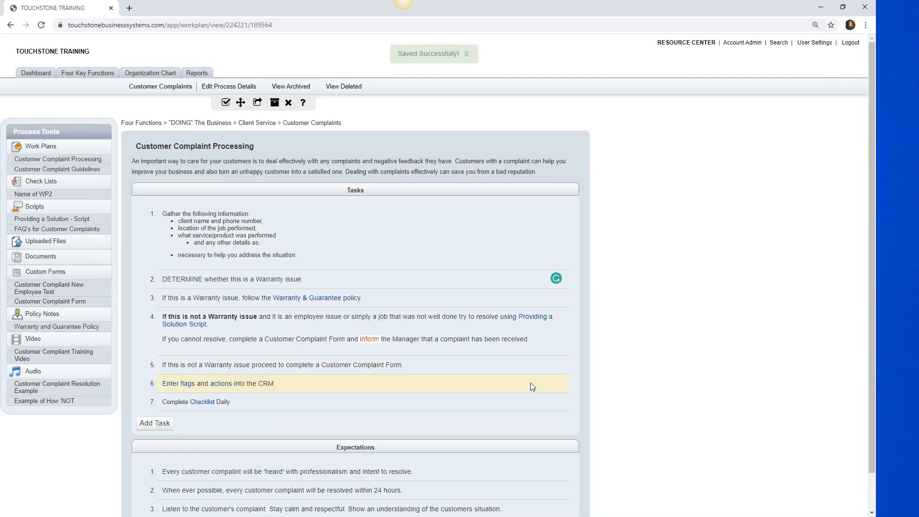
# Step: Add a task containing the cut invoice text, save it, and move it to second place in the task list
pyautogui.click(165, 424)
pyautogui.click(185, 423)
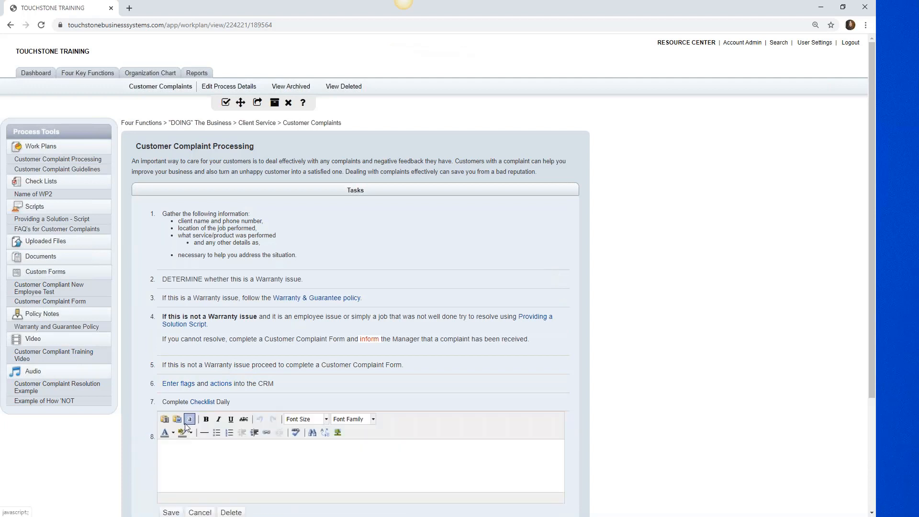
pyautogui.scroll(-1, 184, 424)
pyautogui.rightClick(182, 406)
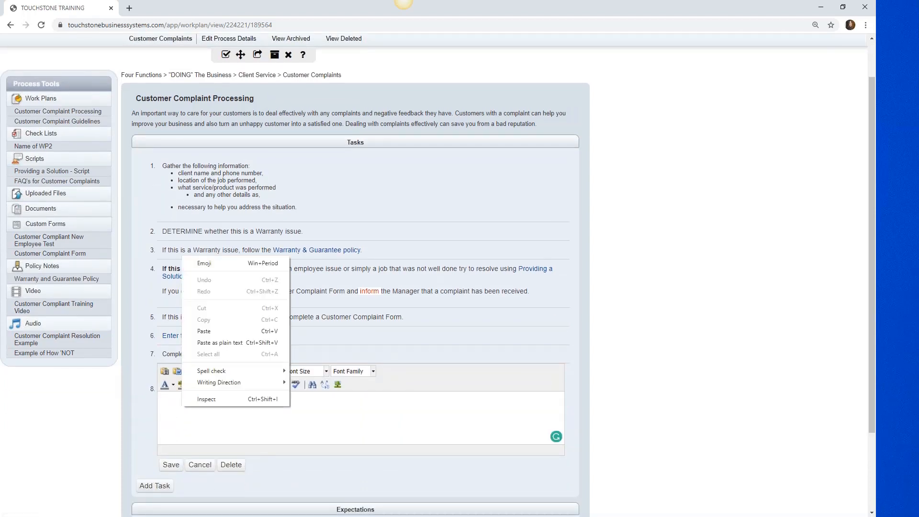
pyautogui.click(204, 331)
pyautogui.click(216, 386)
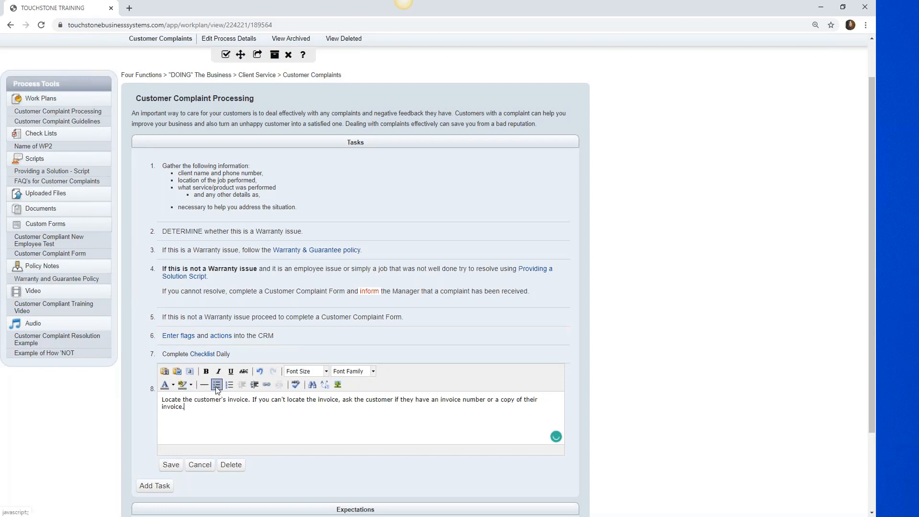
pyautogui.click(171, 465)
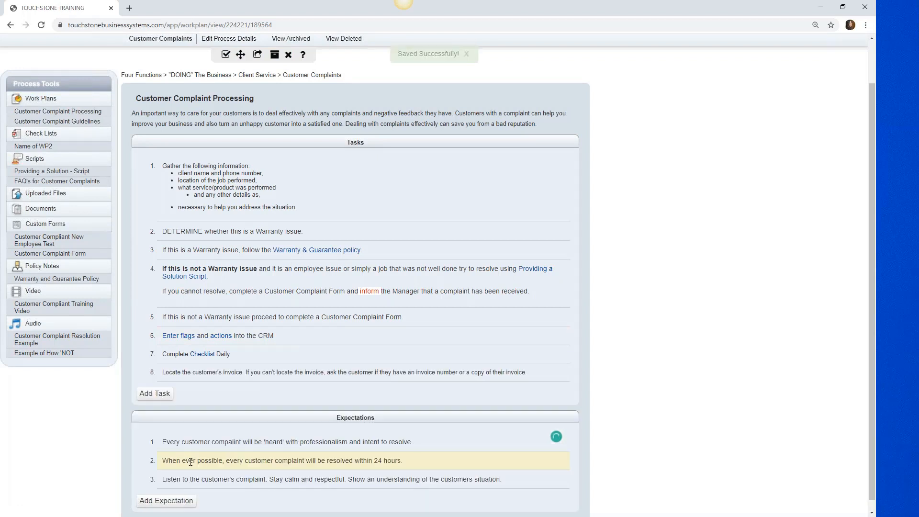
pyautogui.moveTo(239, 372); pyautogui.dragTo(236, 229)
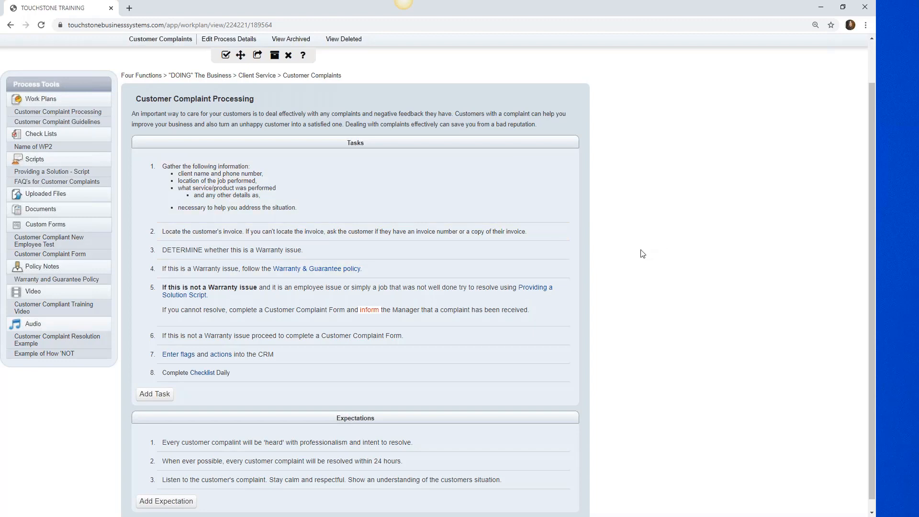
# Step: Follow the flags link in task 7 to view the Entering CRM Flags work plan, and return to Customer Complaint Processing
pyautogui.scroll(-1, 642, 253)
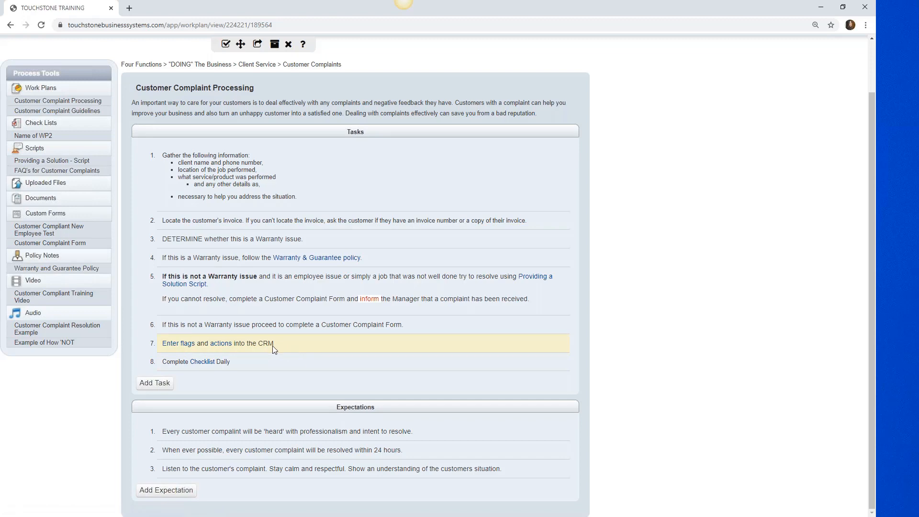
pyautogui.click(179, 345)
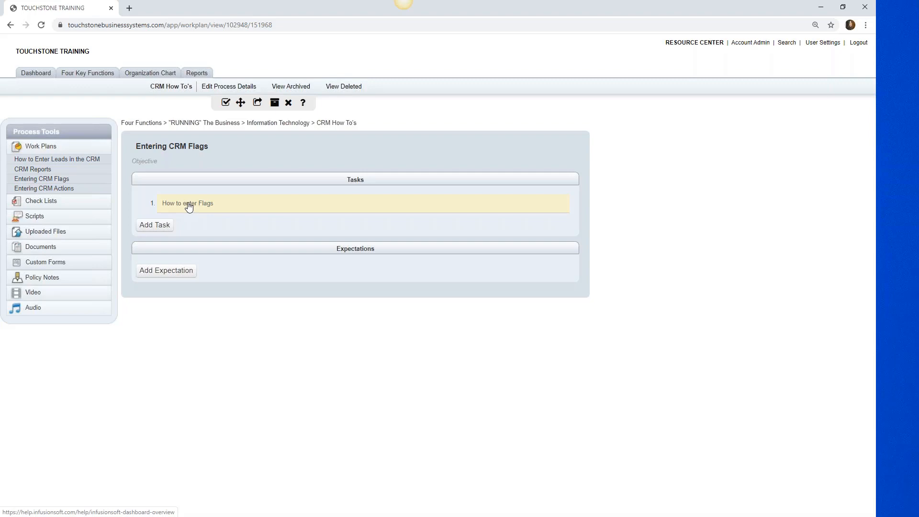
pyautogui.hotkey('alt', 'Left')
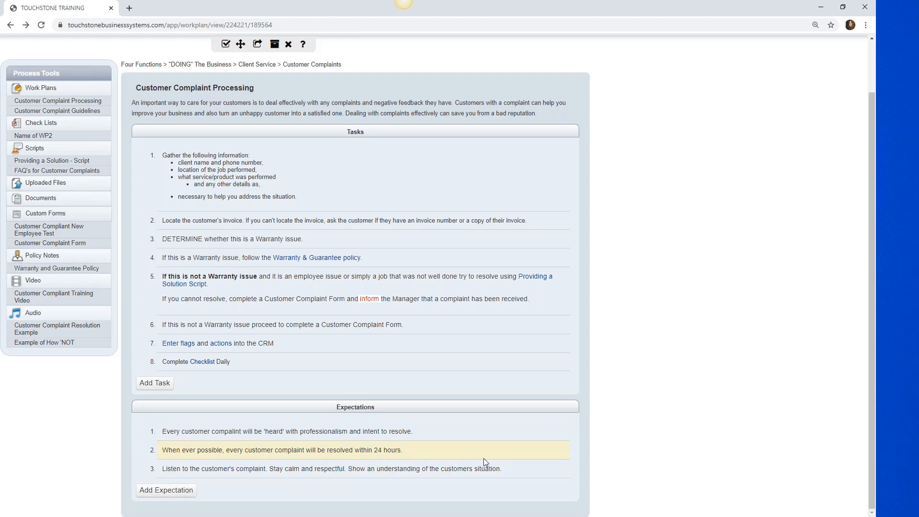
# Step: Move the "DETERMINE whether this is a Warranty issue" task to first place in the task list
pyautogui.scroll(2, 626, 453)
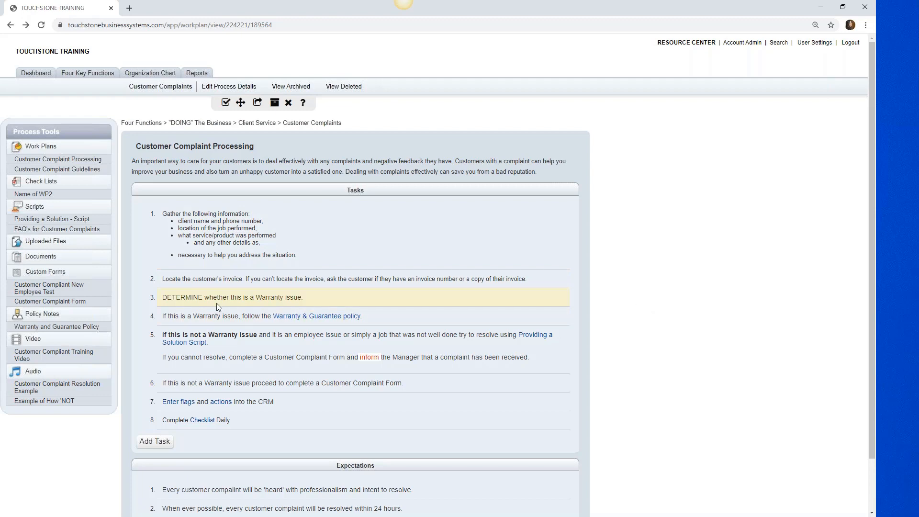
pyautogui.moveTo(211, 299); pyautogui.dragTo(216, 209)
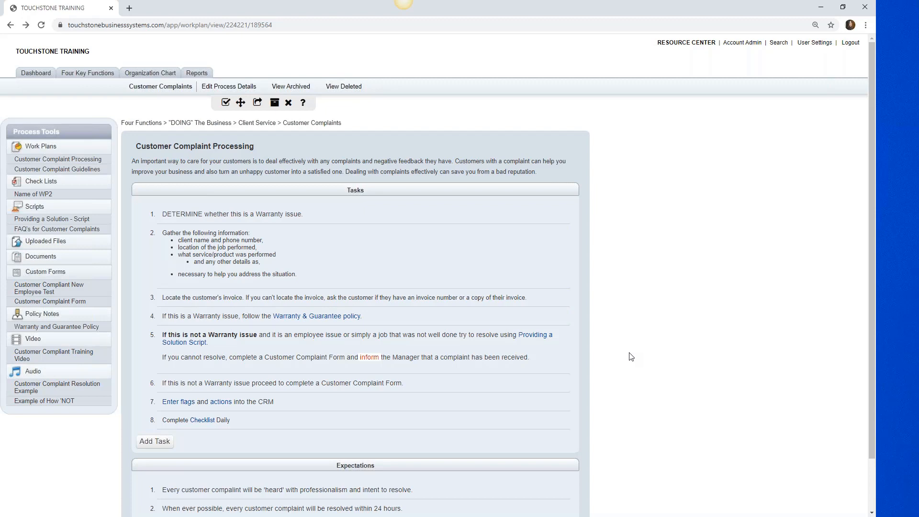
# Step: Create a new check list titled "name of the ck" in the Customer Complaints process
pyautogui.click(38, 185)
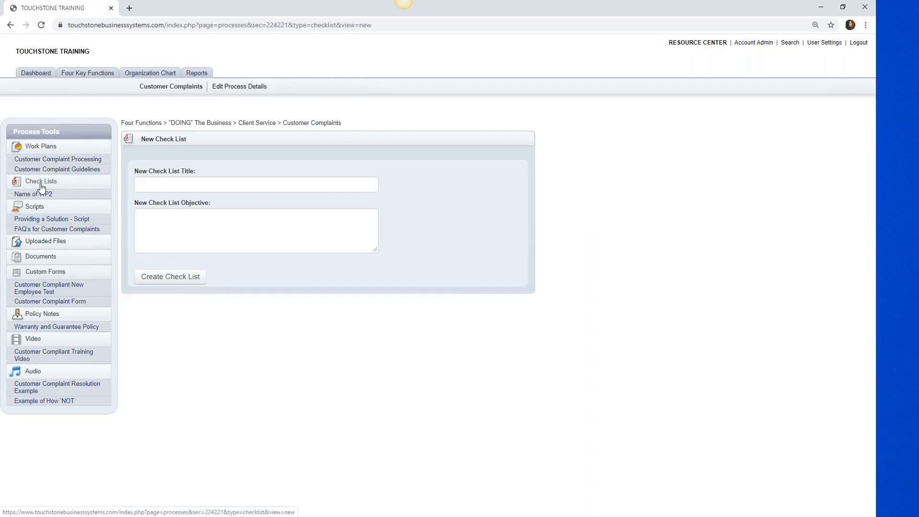
pyautogui.click(166, 186)
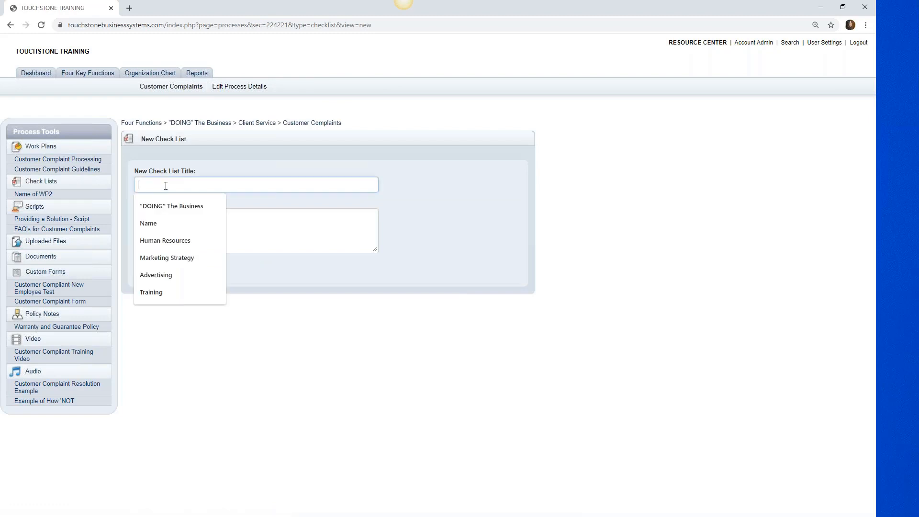
pyautogui.write('nam')
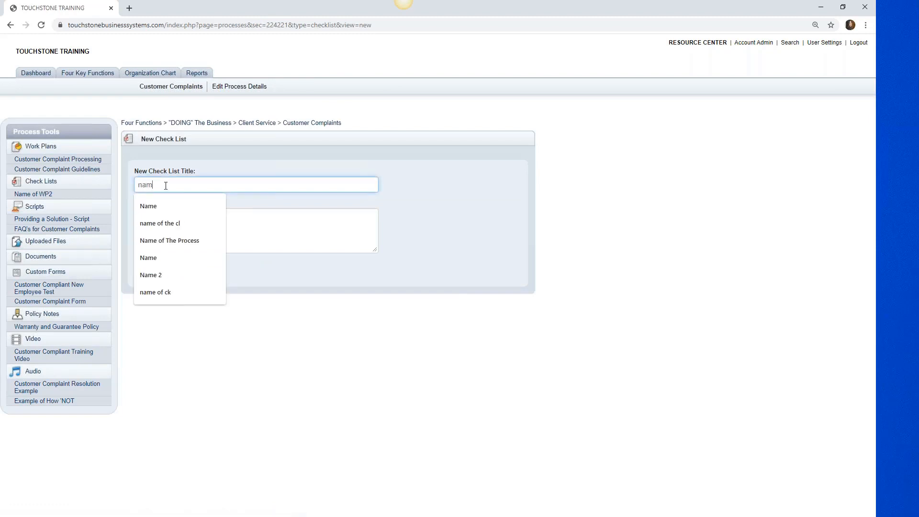
pyautogui.write('e of the ck')
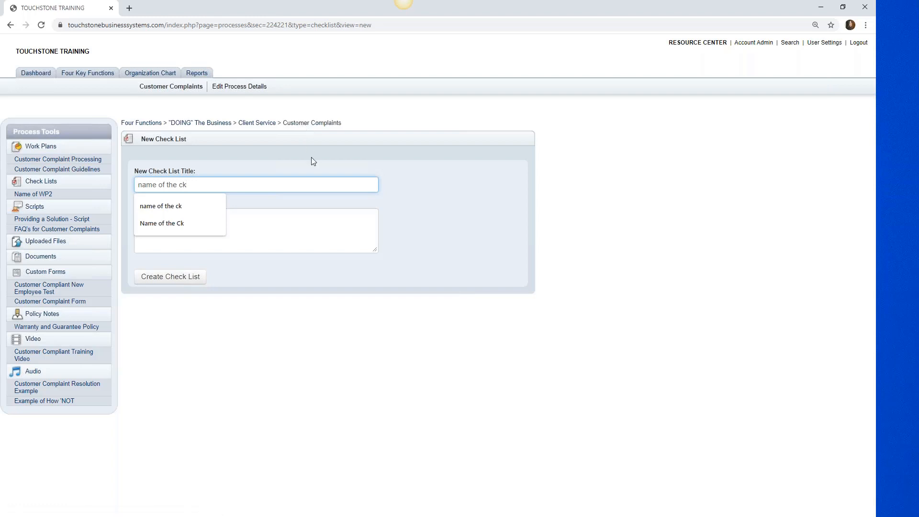
pyautogui.click(173, 280)
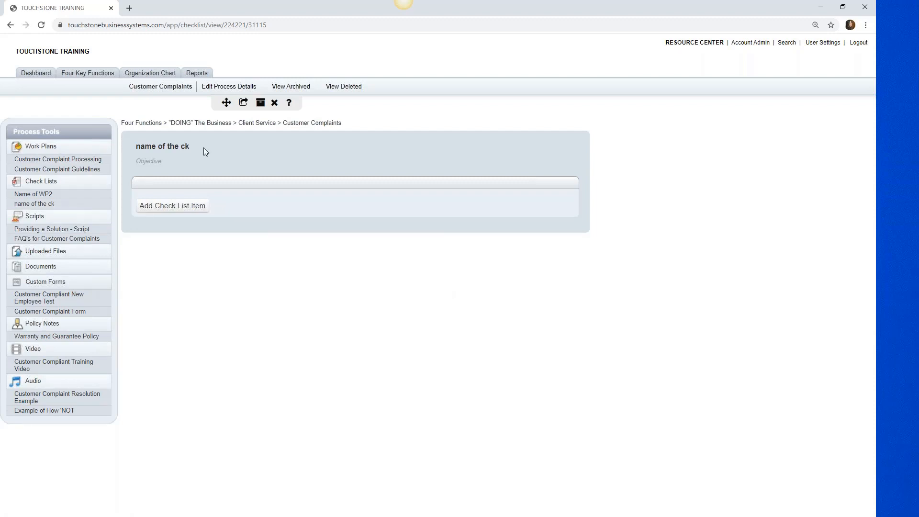
# Step: Set the check list's objective to "context why?" and save it
pyautogui.click(152, 163)
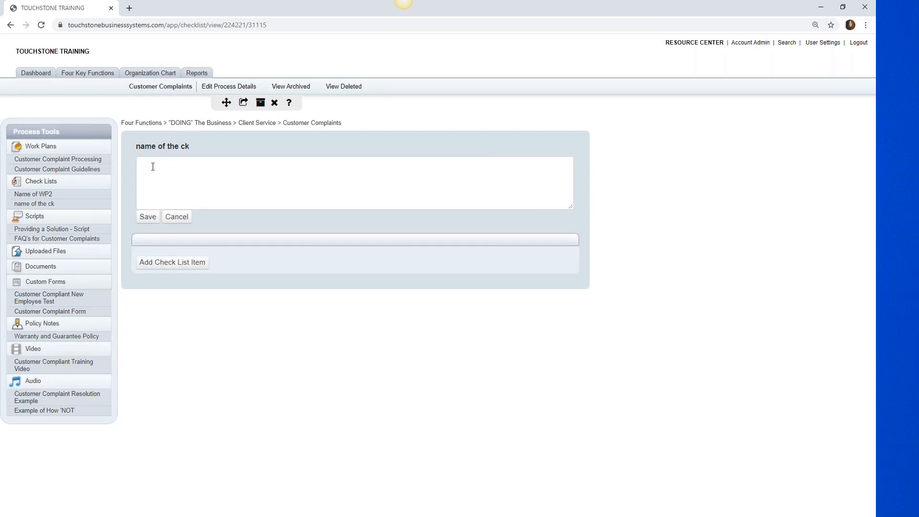
pyautogui.write('cont')
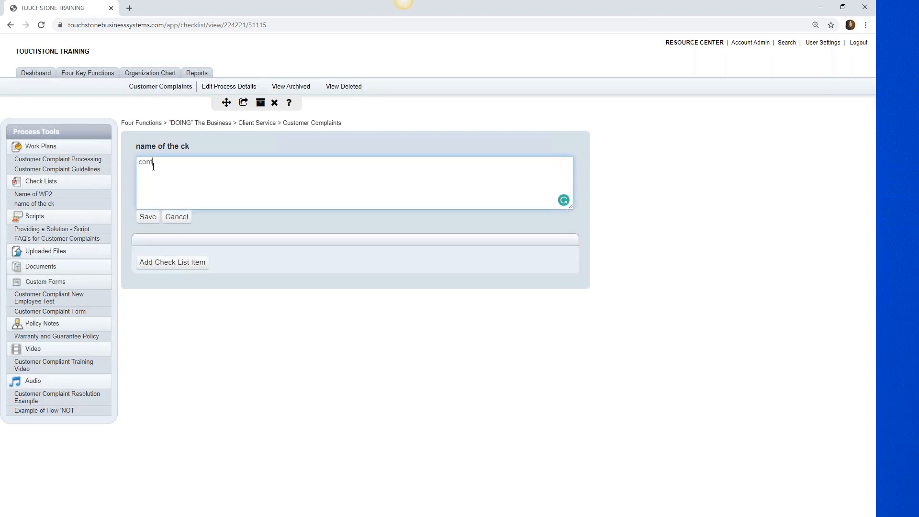
pyautogui.write('ext why?')
pyautogui.click(149, 218)
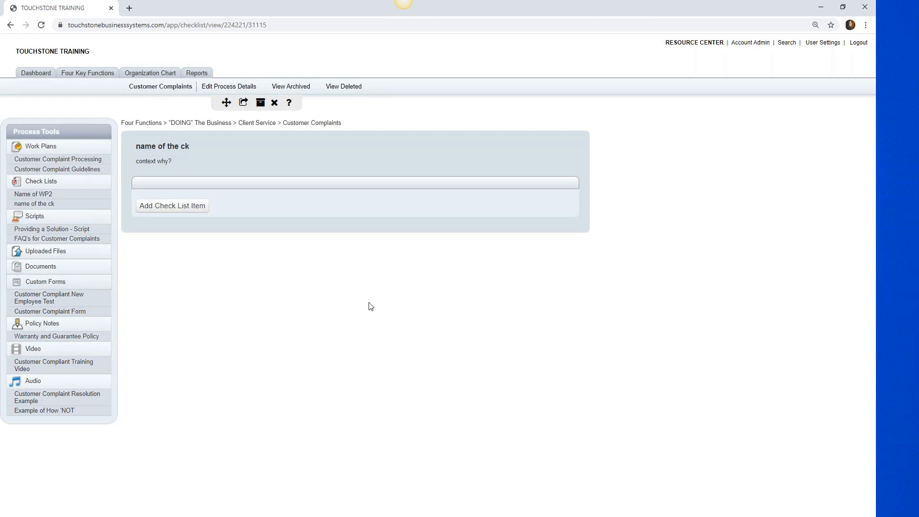
# Step: Add a check list item titled "next to the box" with the description "more detail" and save it
pyautogui.click(171, 209)
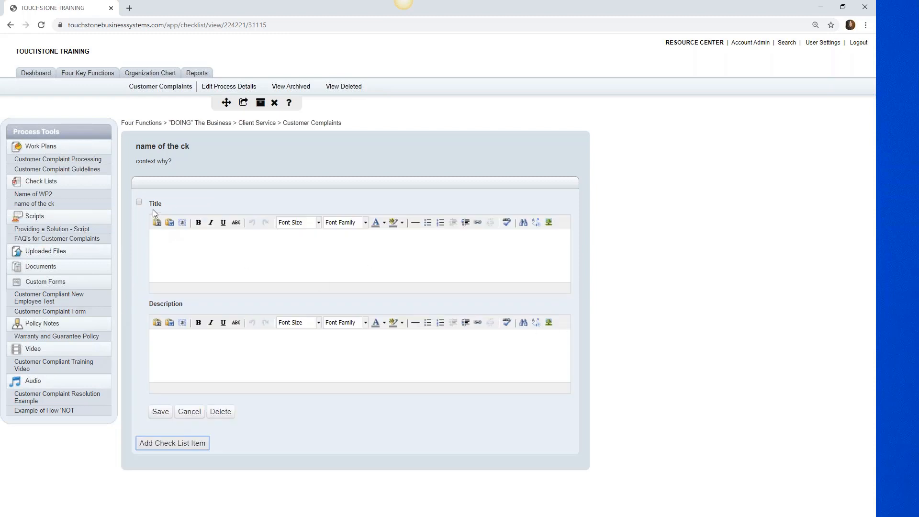
pyautogui.click(173, 239)
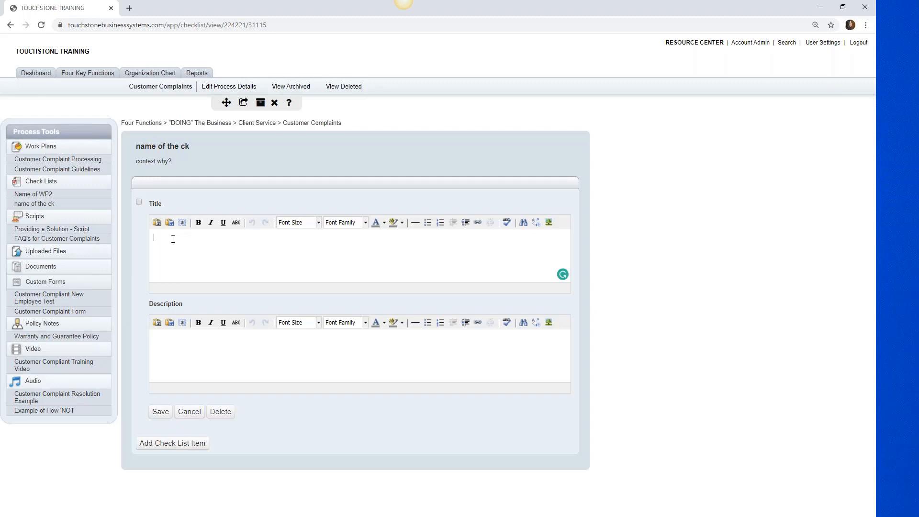
pyautogui.write('next to thje box')
pyautogui.click(174, 342)
pyautogui.write('more detail')
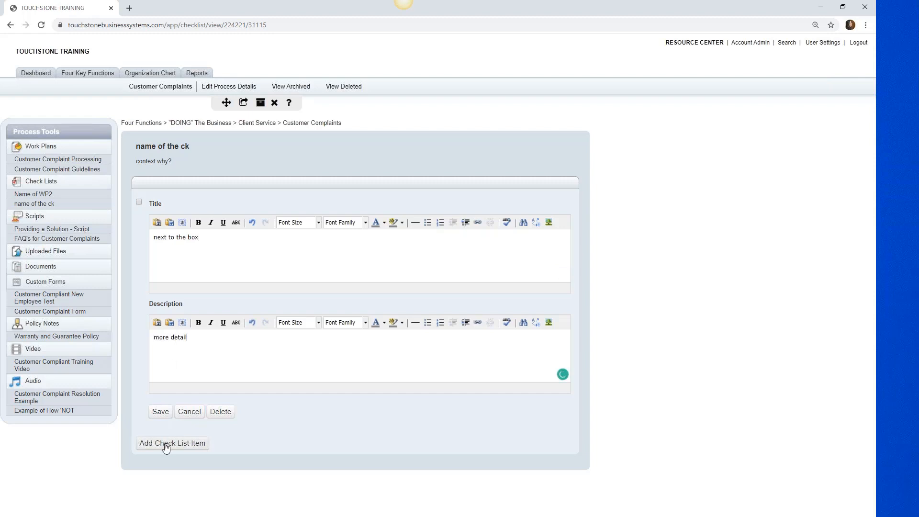
pyautogui.click(160, 411)
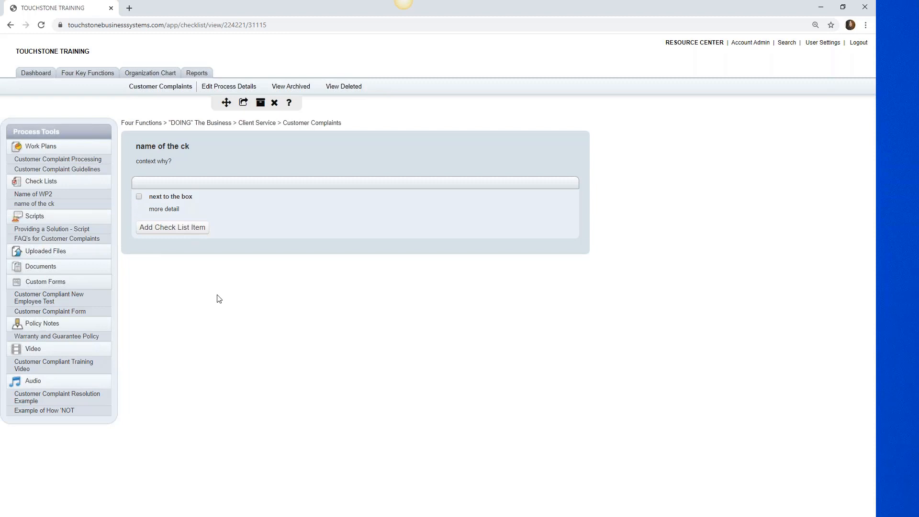
# Step: Convert the Customer Complaint Processing work plan to a check list
pyautogui.click(85, 163)
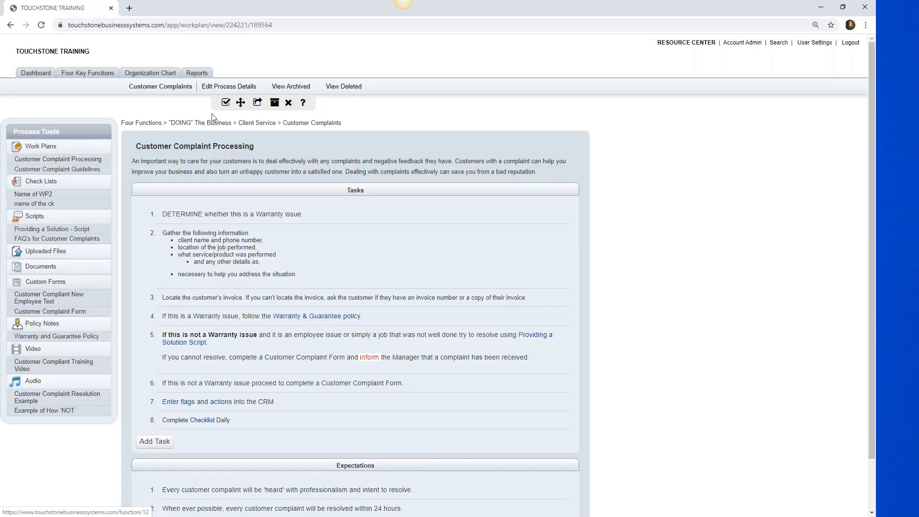
pyautogui.click(229, 105)
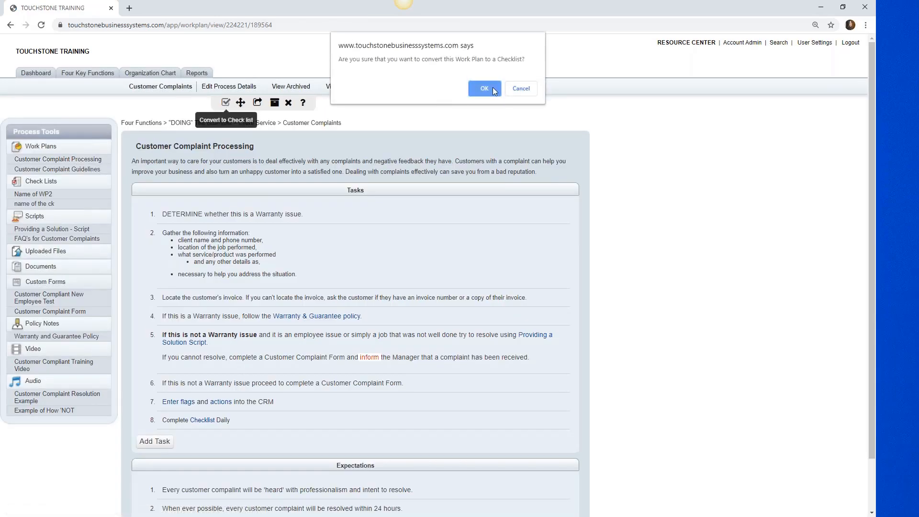
pyautogui.click(489, 88)
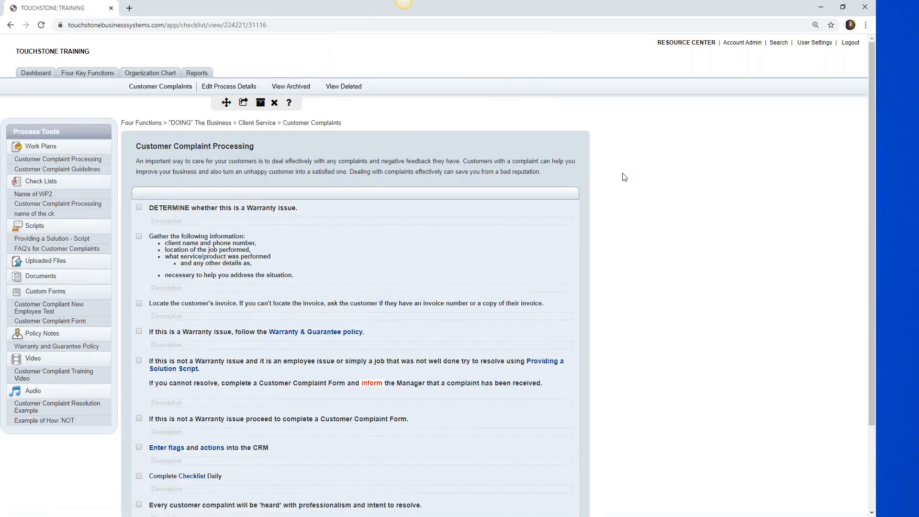
# Step: Delete all the bullet points from the "Gather the following information:" check list item and save it
pyautogui.scroll(-1, 606, 287)
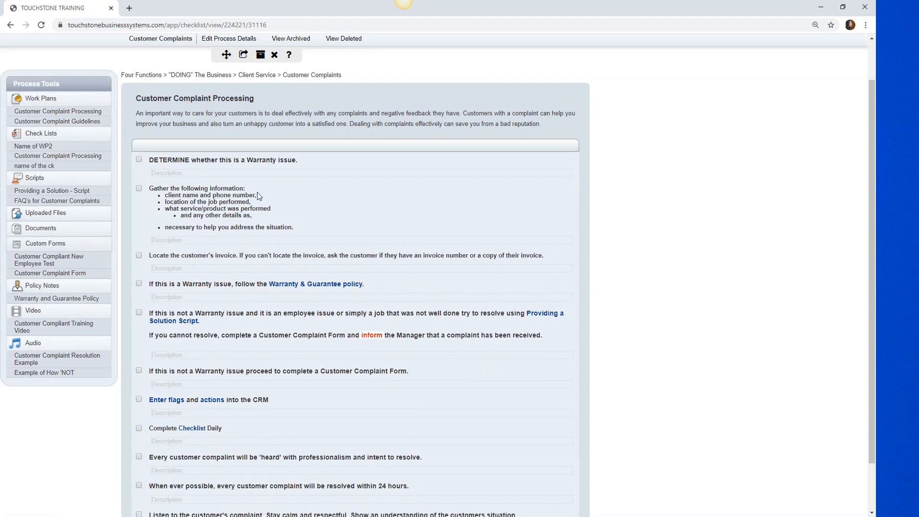
pyautogui.click(214, 201)
pyautogui.moveTo(169, 221); pyautogui.dragTo(316, 255)
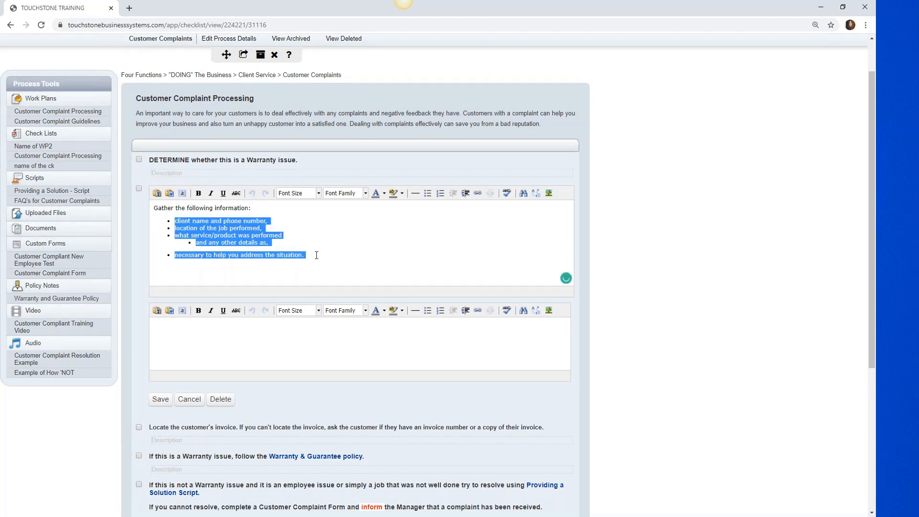
pyautogui.press('BackSpace')
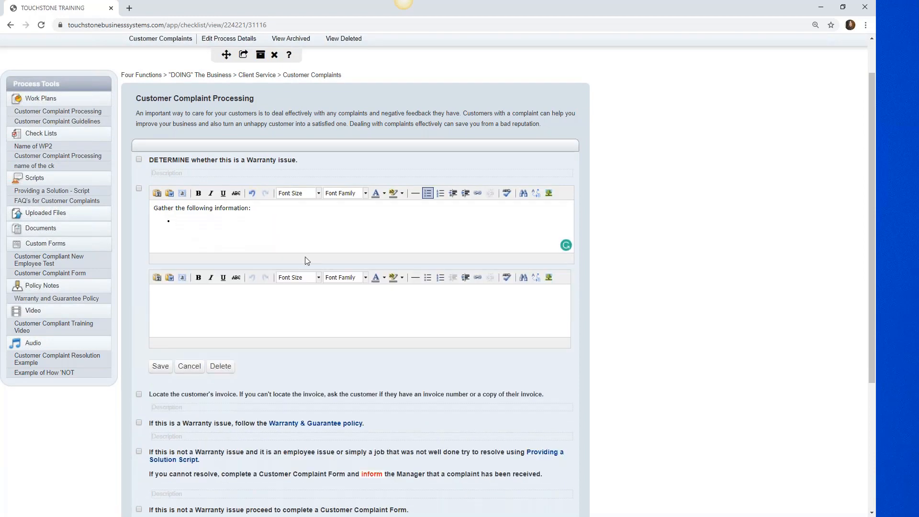
pyautogui.press('BackSpace')
pyautogui.click(160, 366)
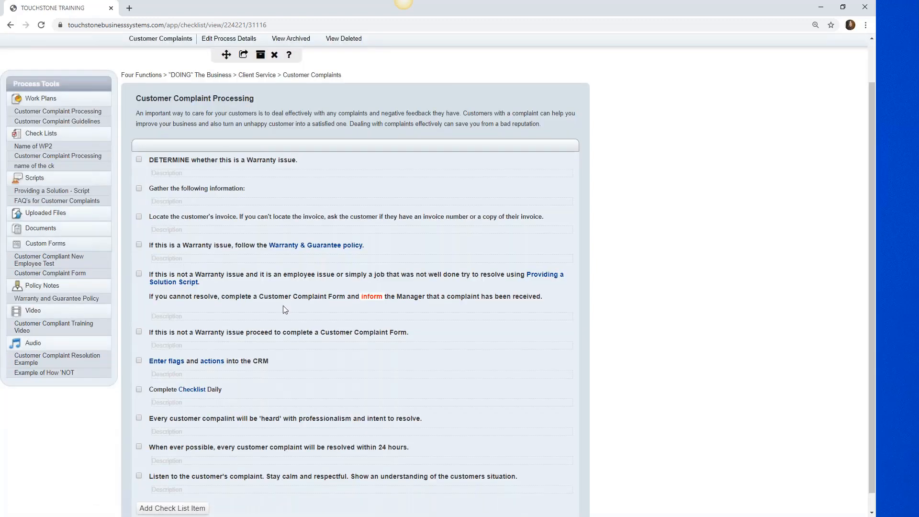
# Step: Remove the "If you cannot resolve" paragraph from the check list item about non-warranty employee issues and save the item
pyautogui.click(303, 298)
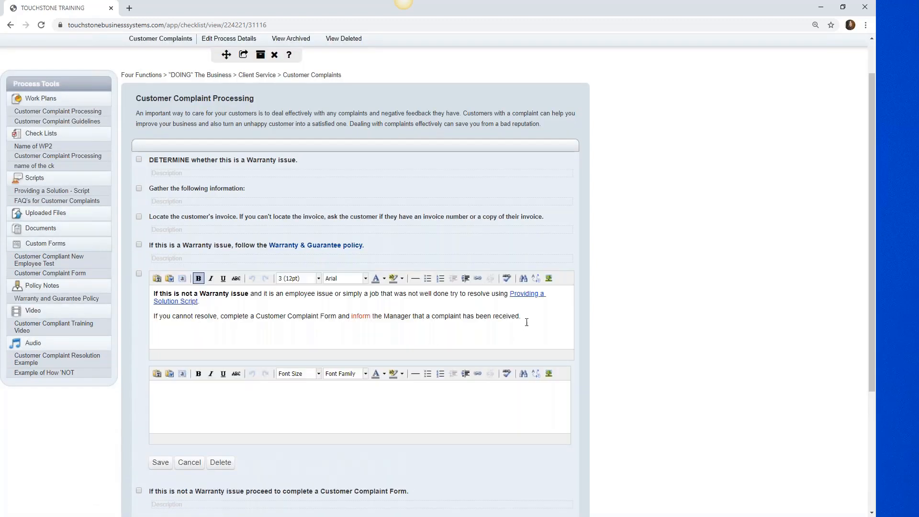
pyautogui.moveTo(527, 323); pyautogui.dragTo(133, 317)
pyautogui.press('BackSpace')
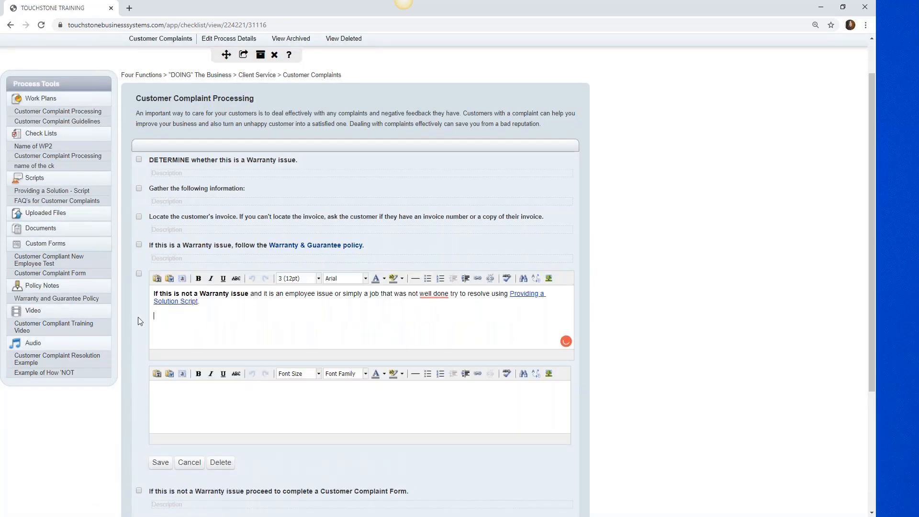
pyautogui.press('BackSpace')
pyautogui.click(160, 463)
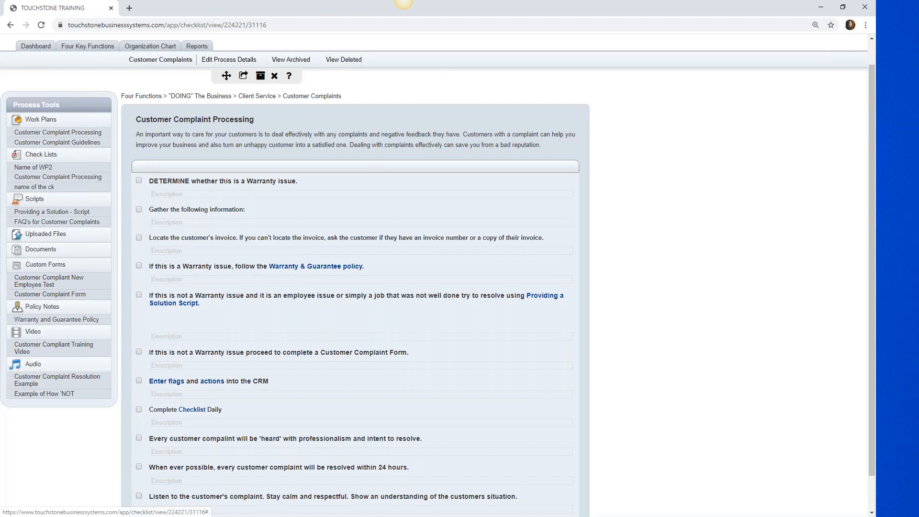
# Step: Open the Daily to do List check list through the dashboard's Customer Service responsibilities and look over its items
pyautogui.scroll(1, 650, 281)
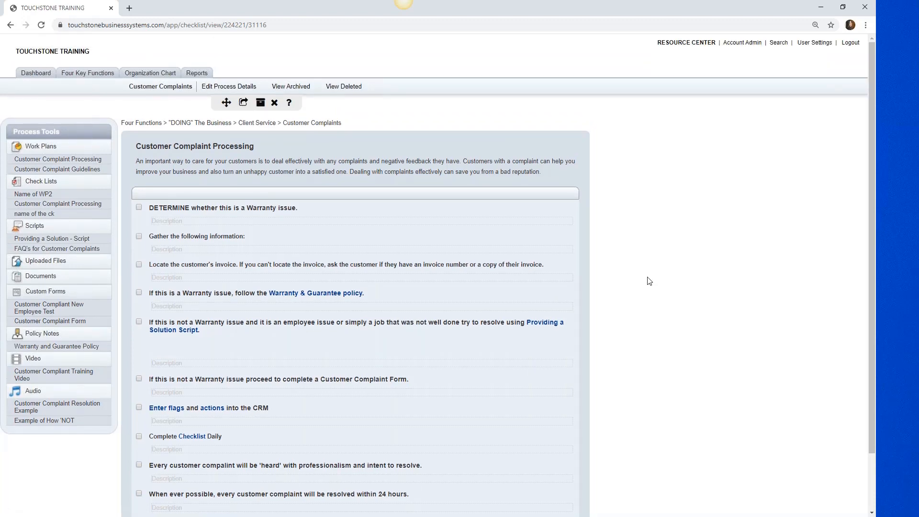
pyautogui.click(34, 74)
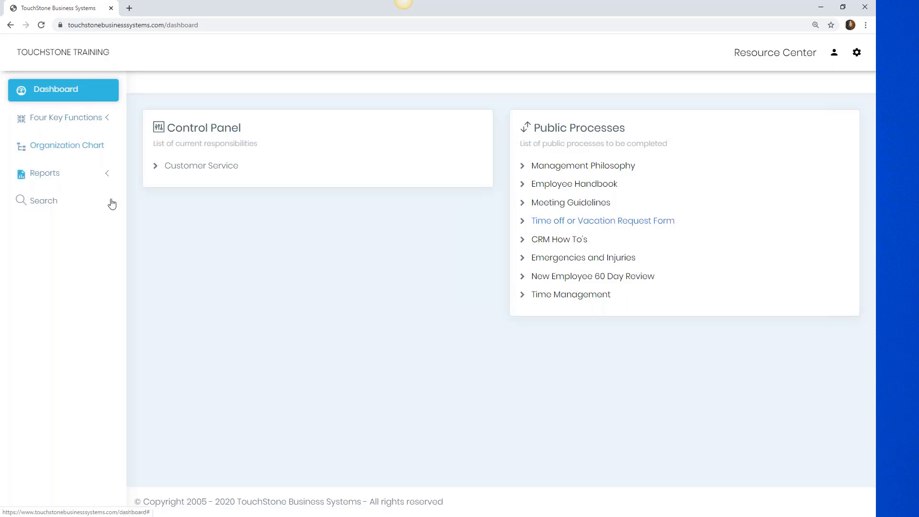
pyautogui.click(193, 166)
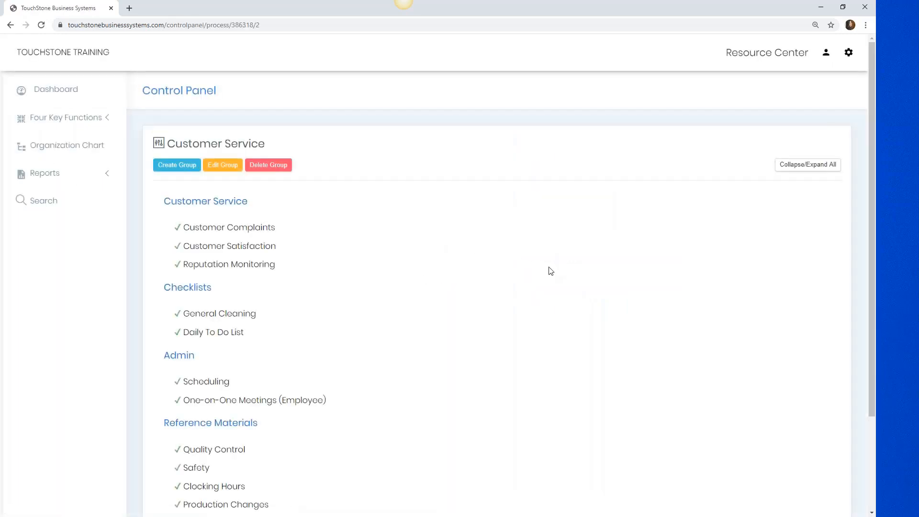
pyautogui.scroll(-1, 550, 271)
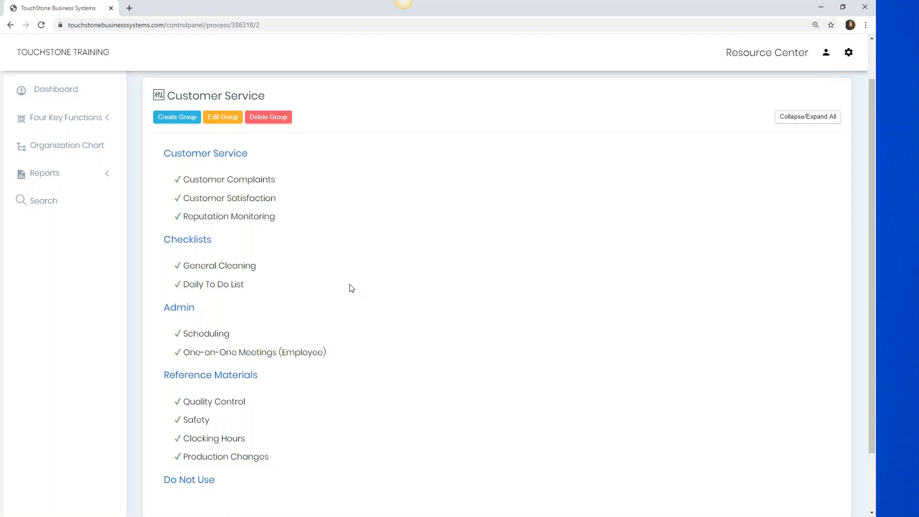
pyautogui.click(223, 287)
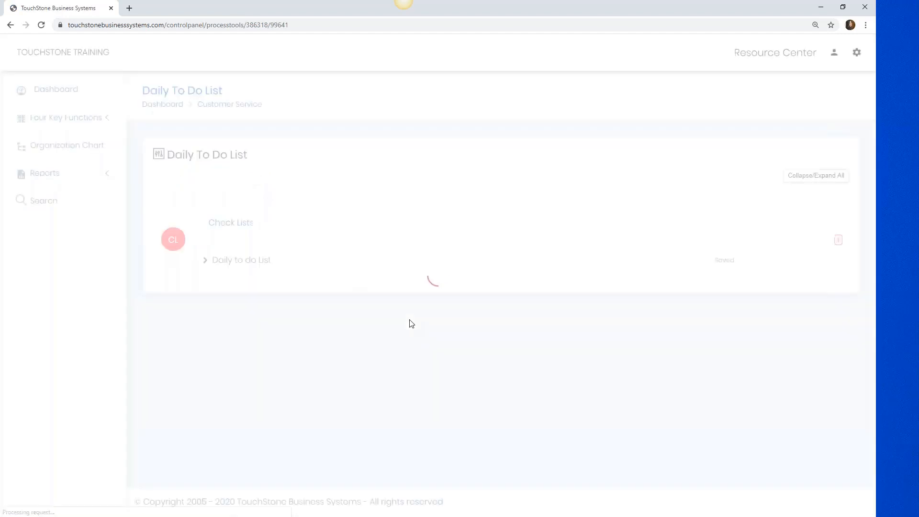
pyautogui.click(249, 265)
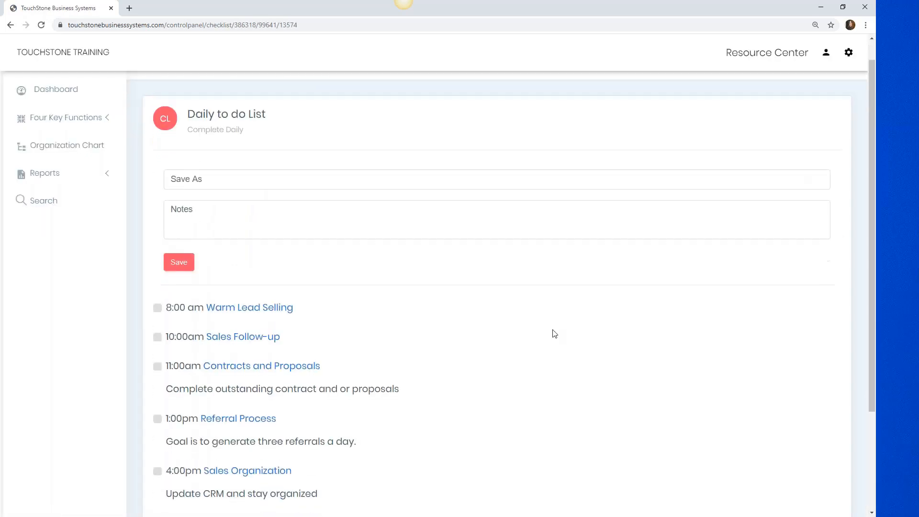
pyautogui.scroll(-1, 554, 334)
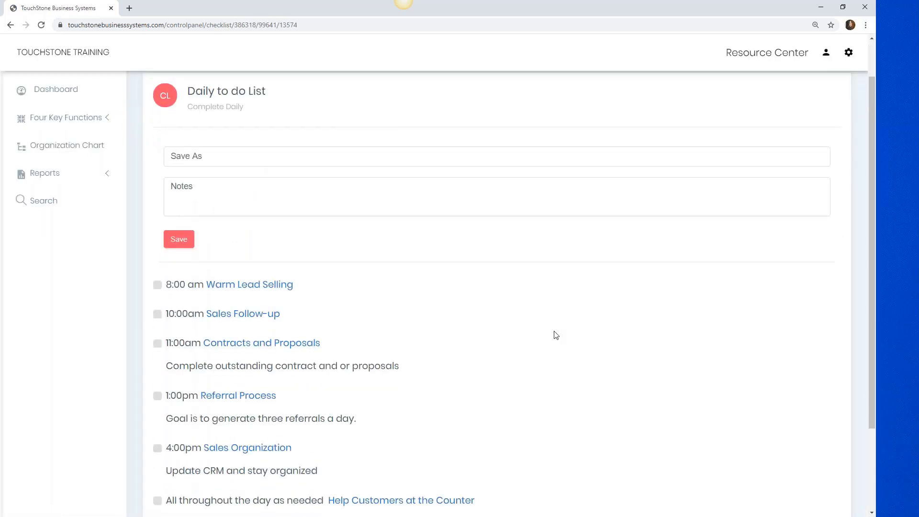
pyautogui.scroll(-1, 557, 335)
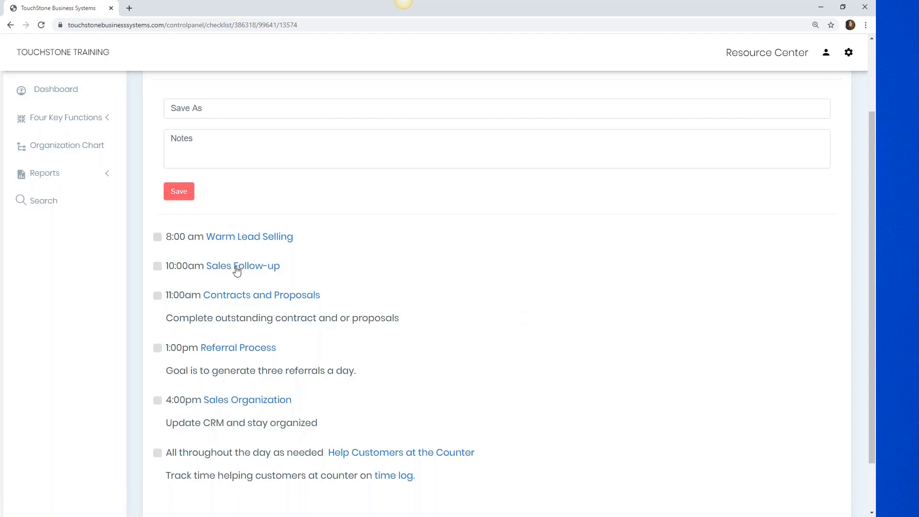
# Step: Mark all six items of the Daily to do List as done and save the completed check list
pyautogui.click(157, 238)
pyautogui.click(158, 267)
pyautogui.click(157, 296)
pyautogui.click(158, 349)
pyautogui.click(157, 401)
pyautogui.click(158, 454)
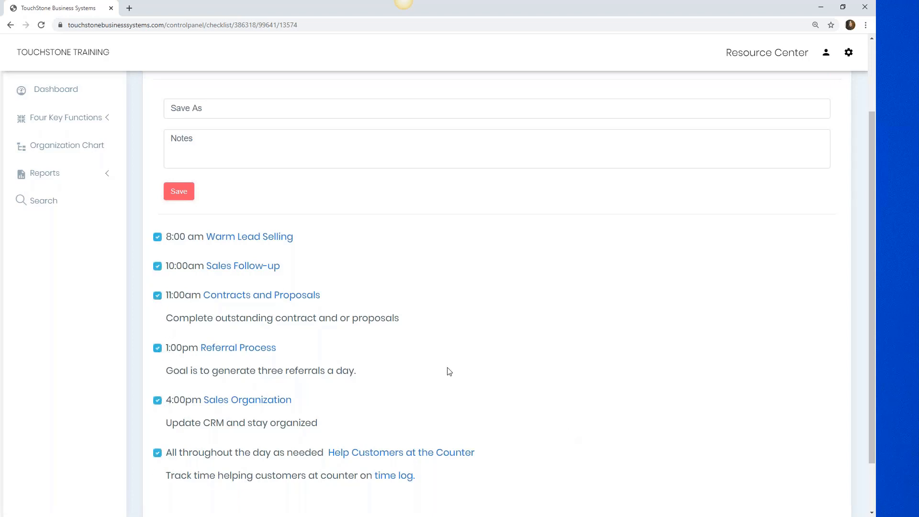
pyautogui.click(179, 192)
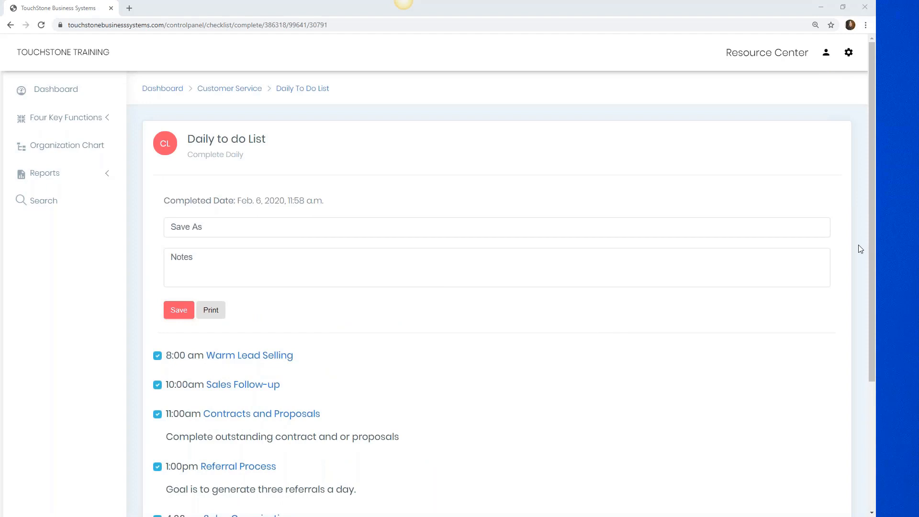
pyautogui.scroll(-1, 638, 284)
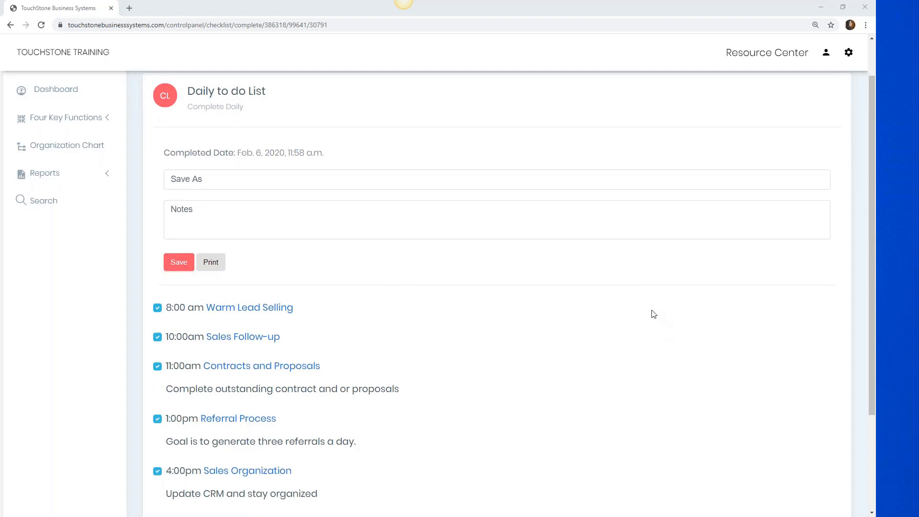
pyautogui.scroll(1, 463, 306)
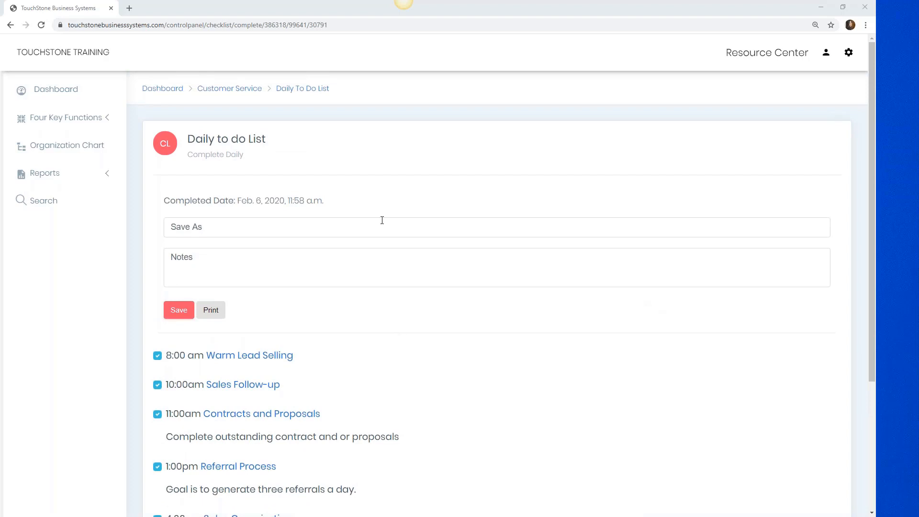
# Step: View the General Cleaning process's work plans and check lists and return to the Customer Service control panel
pyautogui.click(300, 89)
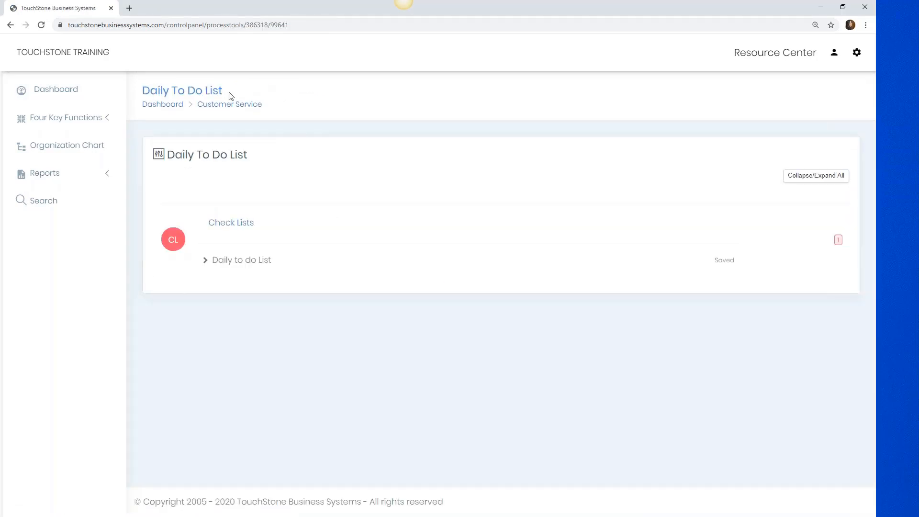
pyautogui.click(230, 105)
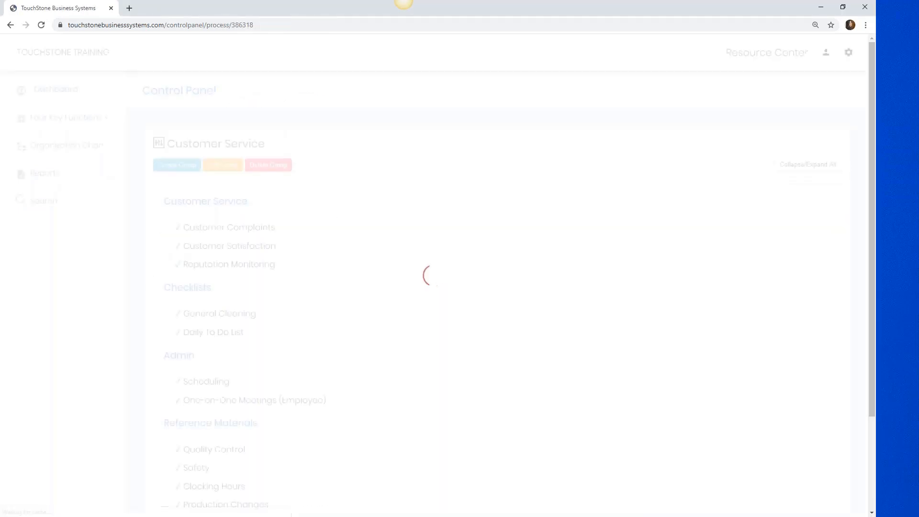
pyautogui.click(232, 314)
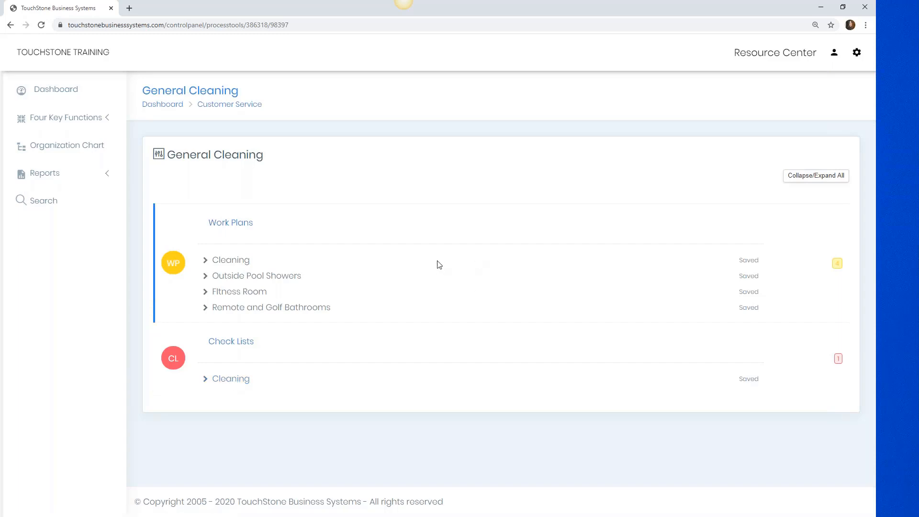
pyautogui.click(230, 105)
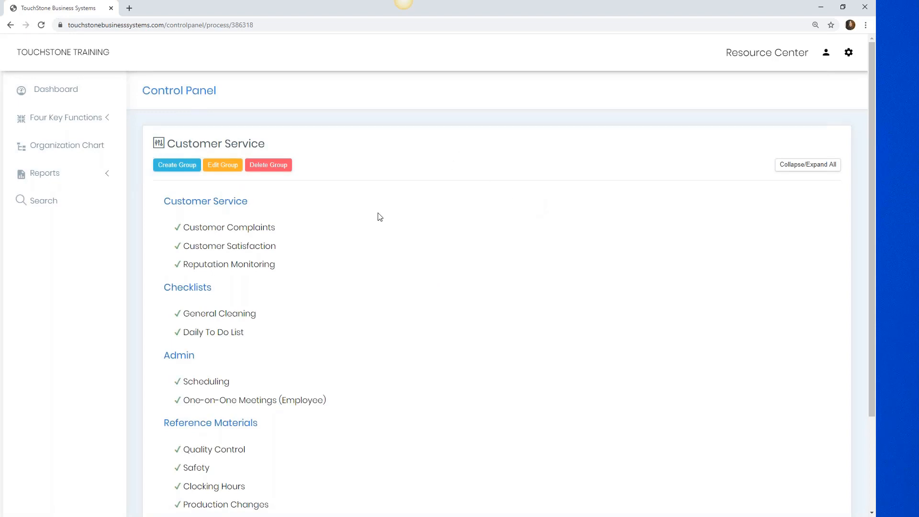
# Step: Run a Management Review report with start date 02/05/2020 and end date 02/06/2020
pyautogui.click(41, 176)
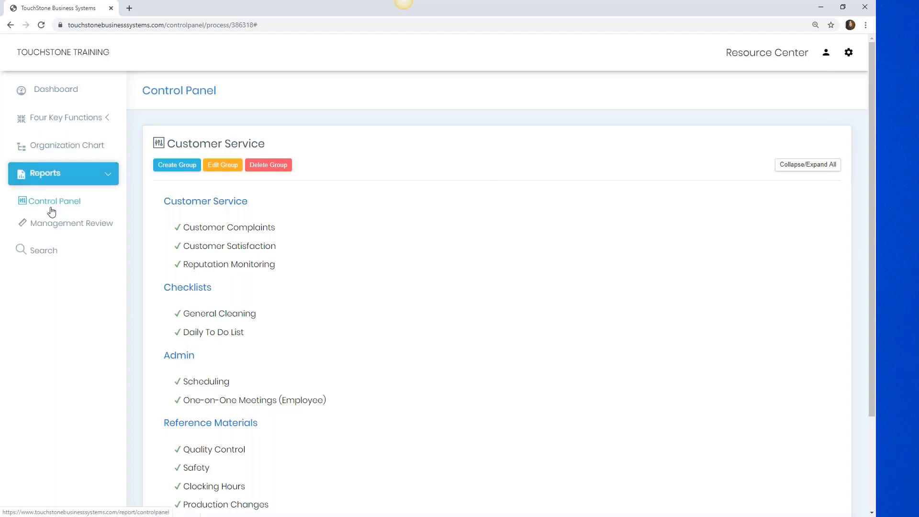
pyautogui.click(48, 226)
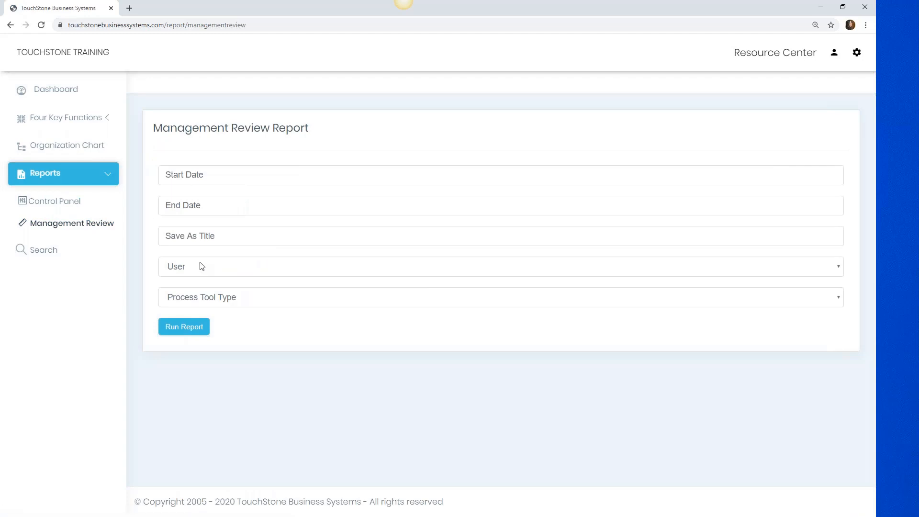
pyautogui.click(186, 173)
pyautogui.click(320, 189)
pyautogui.click(190, 170)
pyautogui.click(190, 171)
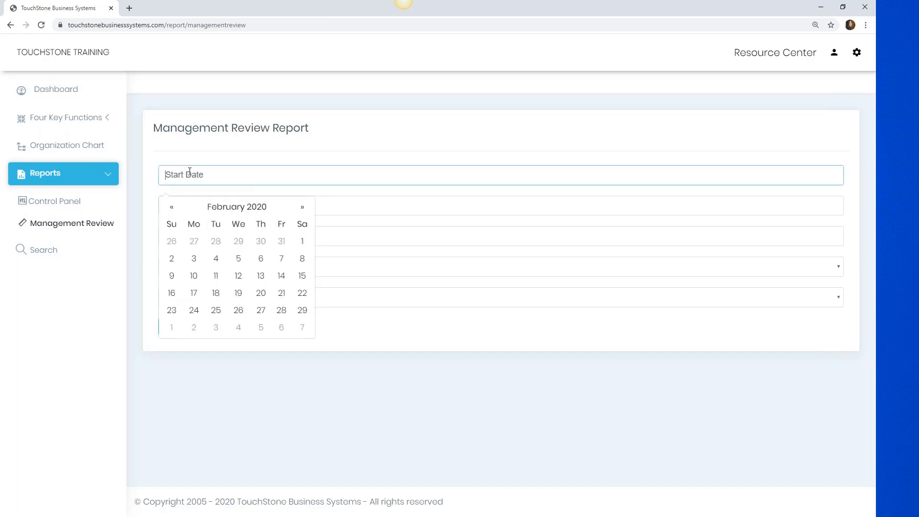
pyautogui.click(238, 259)
pyautogui.click(207, 207)
pyautogui.click(261, 209)
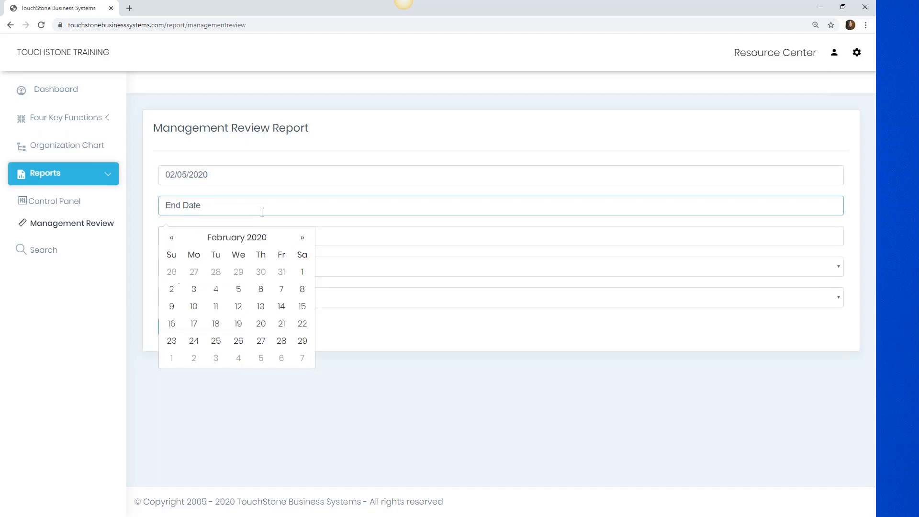
pyautogui.click(260, 292)
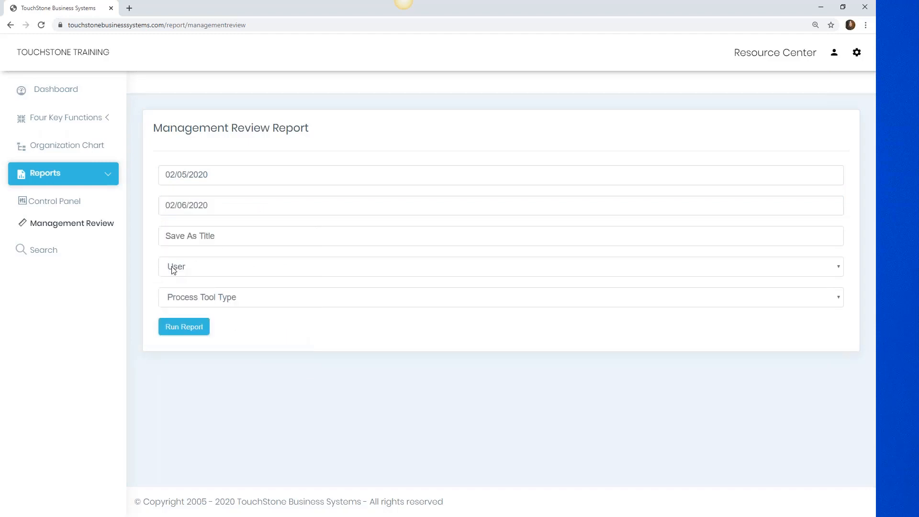
pyautogui.click(185, 328)
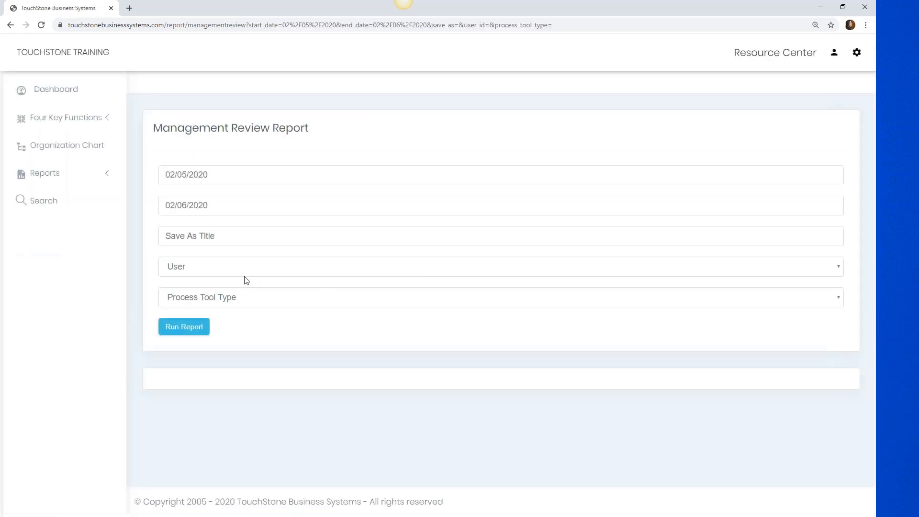
# Step: Check which users can be chosen as a filter for the Management Review report
pyautogui.click(177, 267)
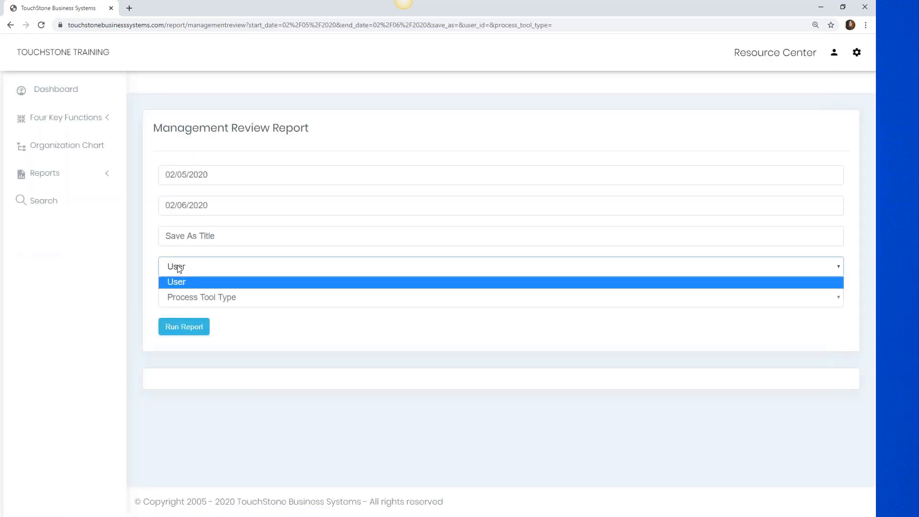
pyautogui.click(238, 205)
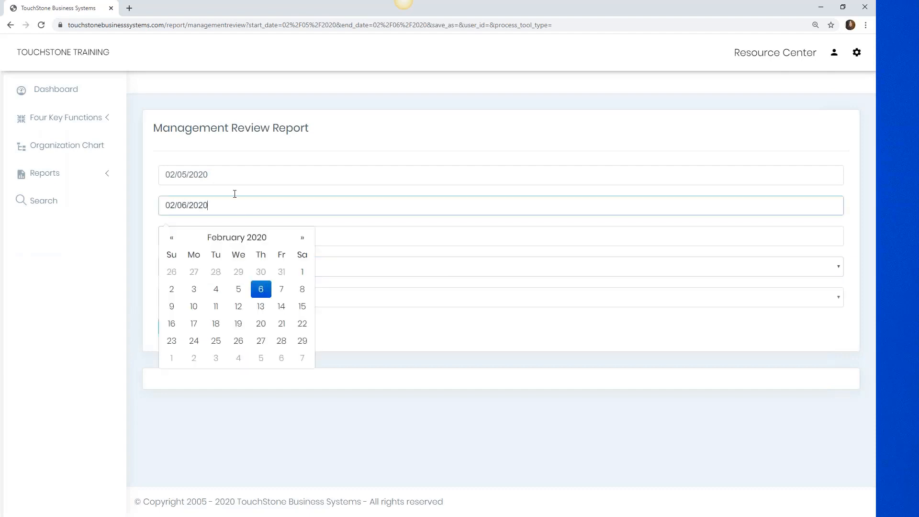
pyautogui.click(365, 377)
pyautogui.click(181, 269)
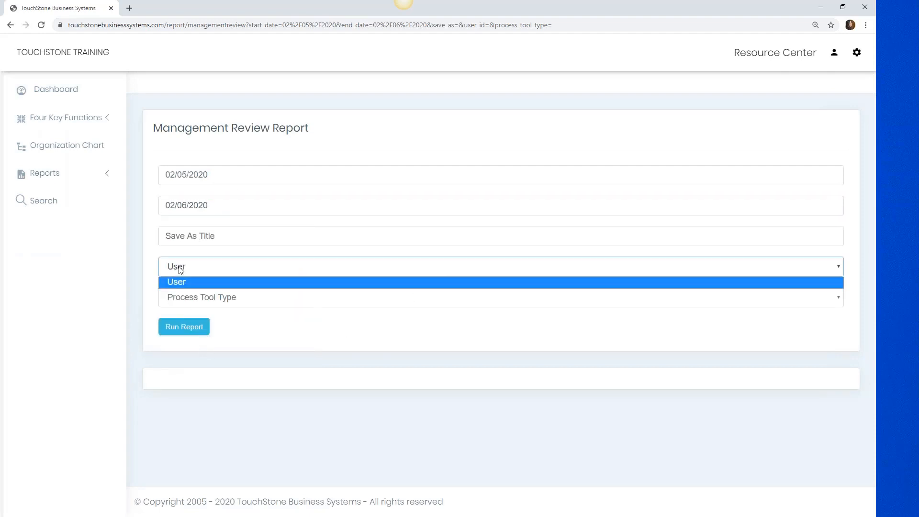
pyautogui.click(178, 273)
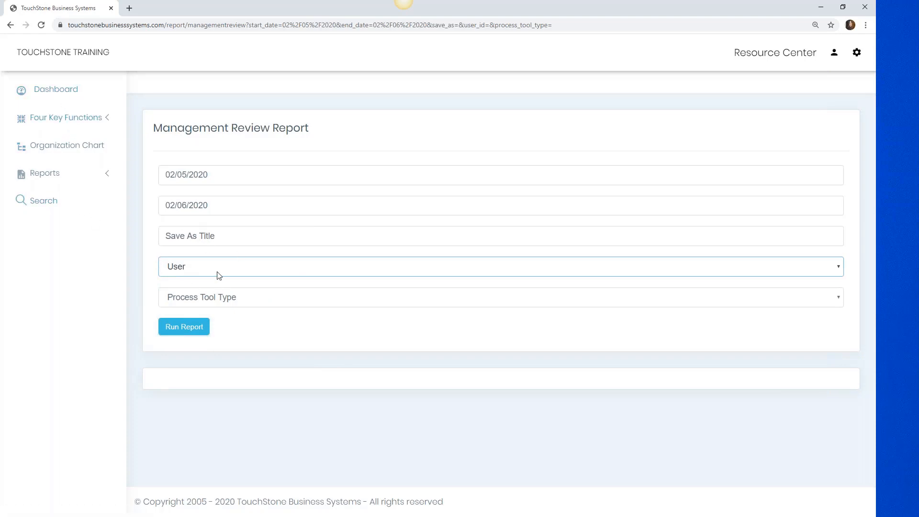
# Step: Leave the Management Review report and open the Customer Service control panel from the dashboard
pyautogui.click(55, 93)
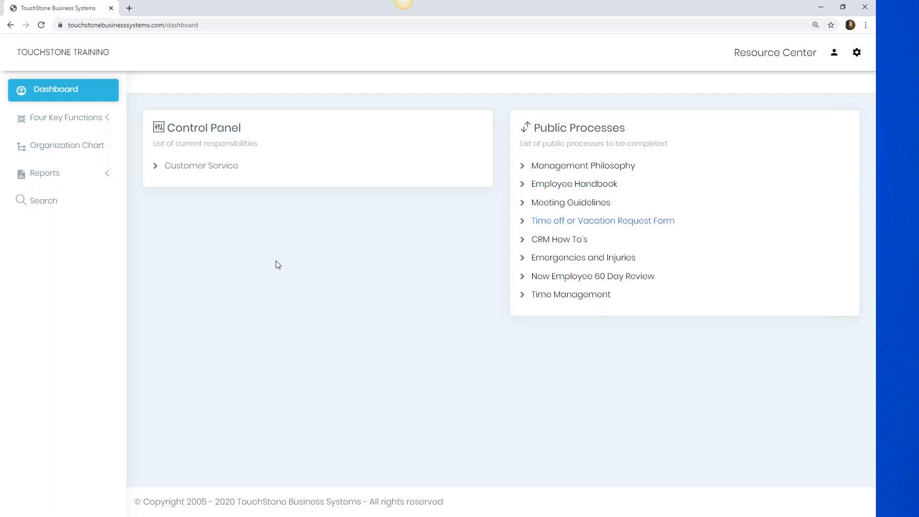
pyautogui.click(194, 172)
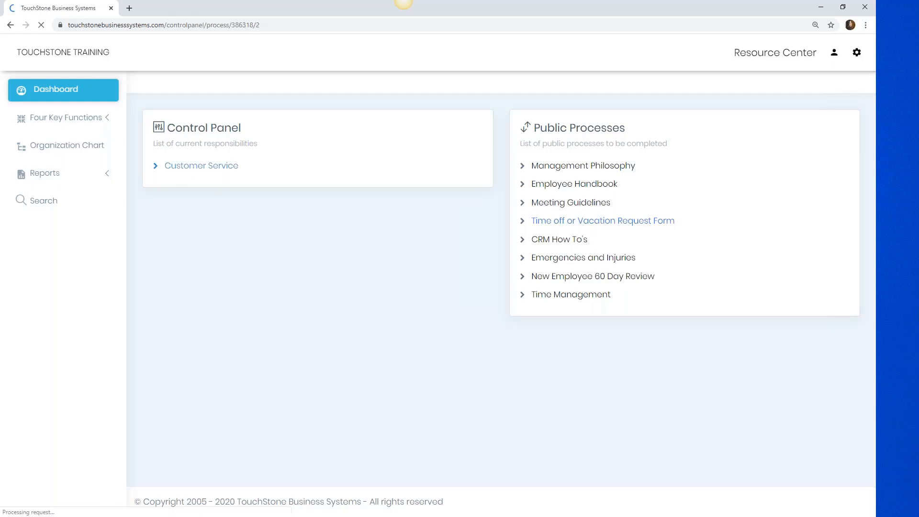
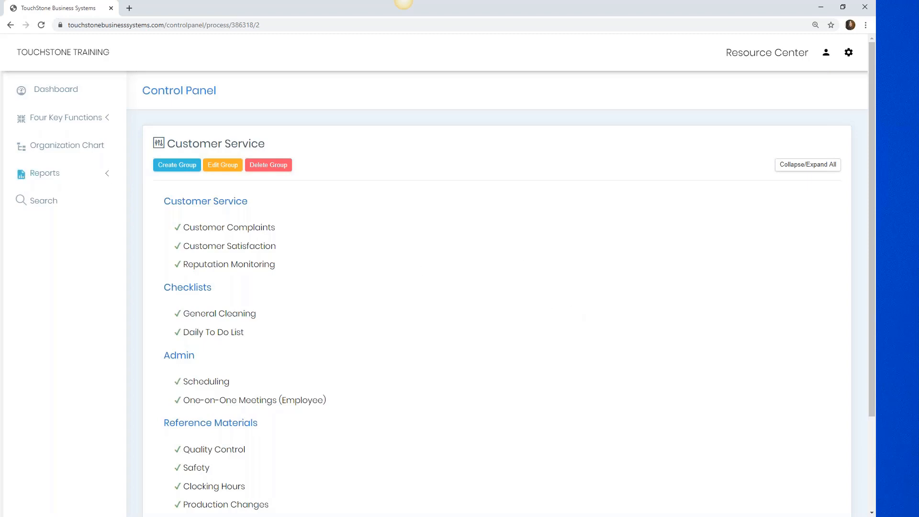
# Step: View the Customer Complaints process under the "DOING" The Business function, and return to the Customer Service control panel
pyautogui.click(72, 122)
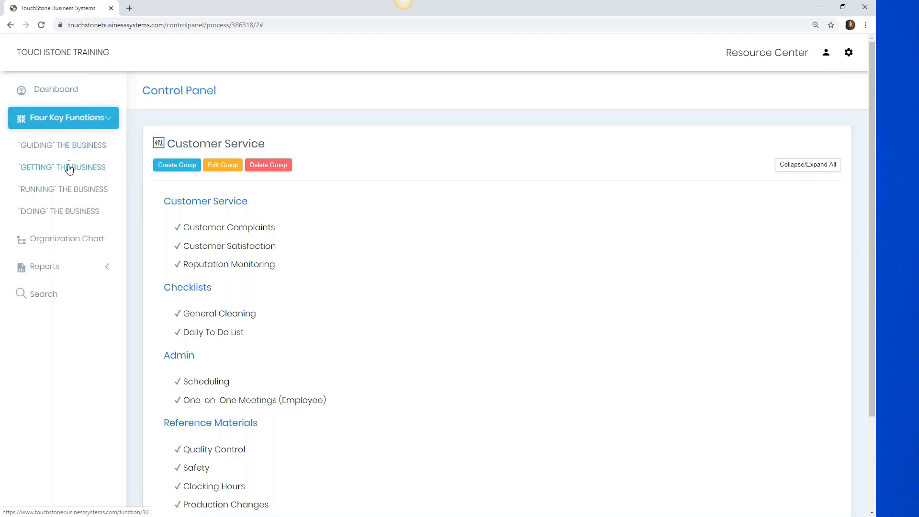
pyautogui.click(74, 212)
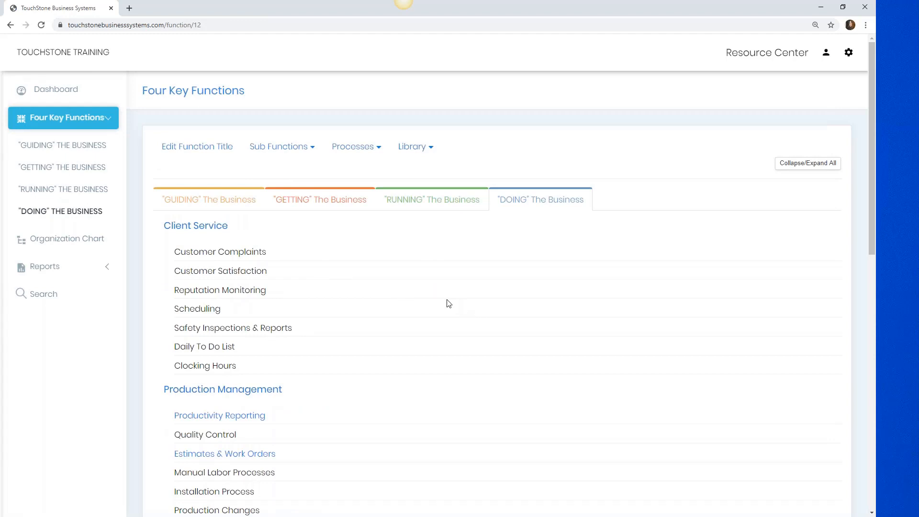
pyautogui.click(233, 255)
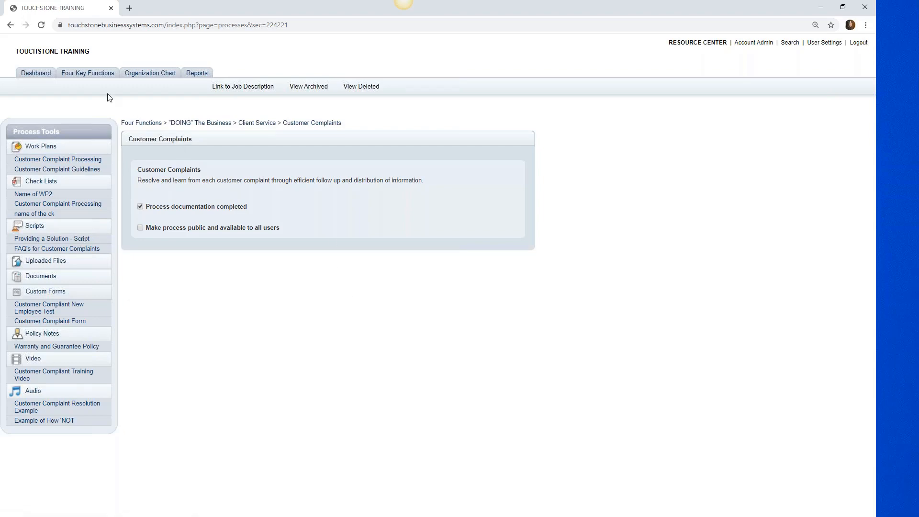
pyautogui.click(34, 76)
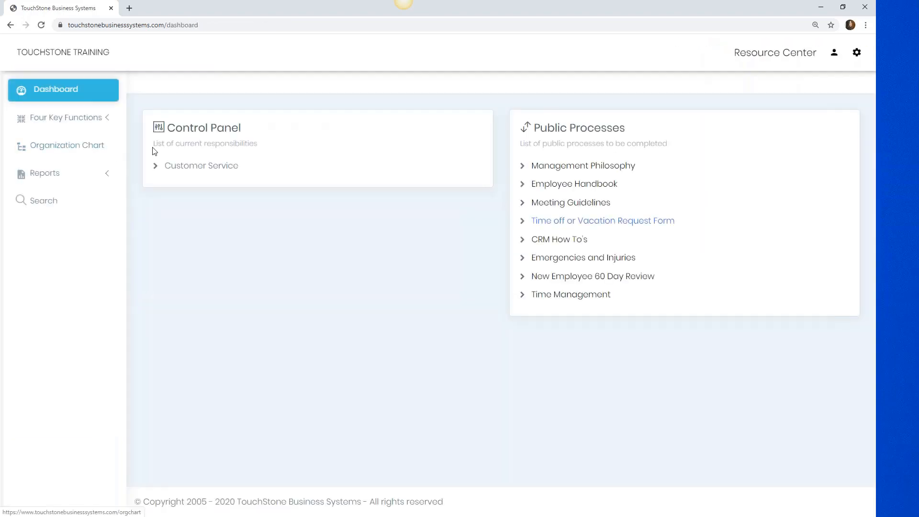
pyautogui.click(200, 167)
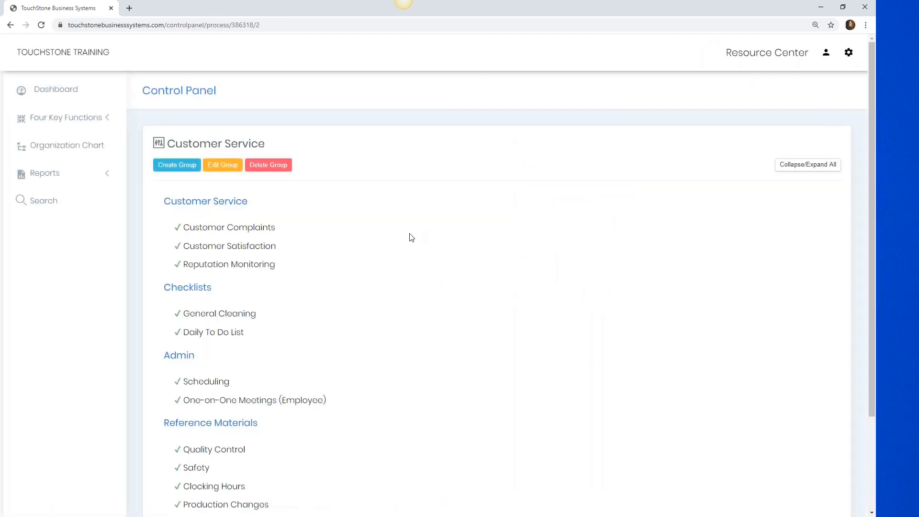